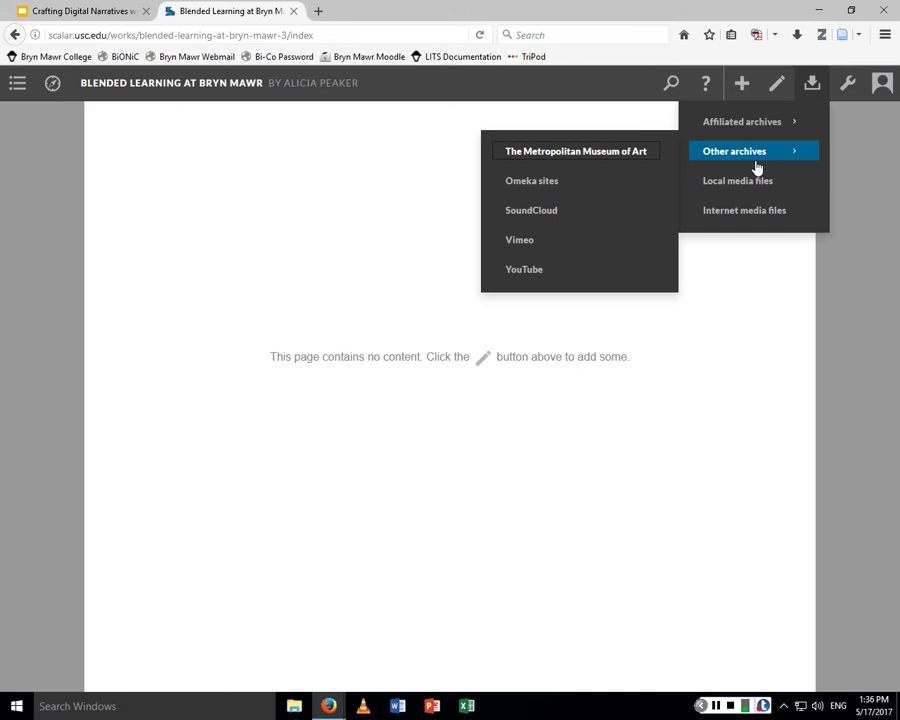
# Open the Internet Archive importer among the affiliated archives and search it for "bryn mawr".
pyautogui.moveTo(765, 127)
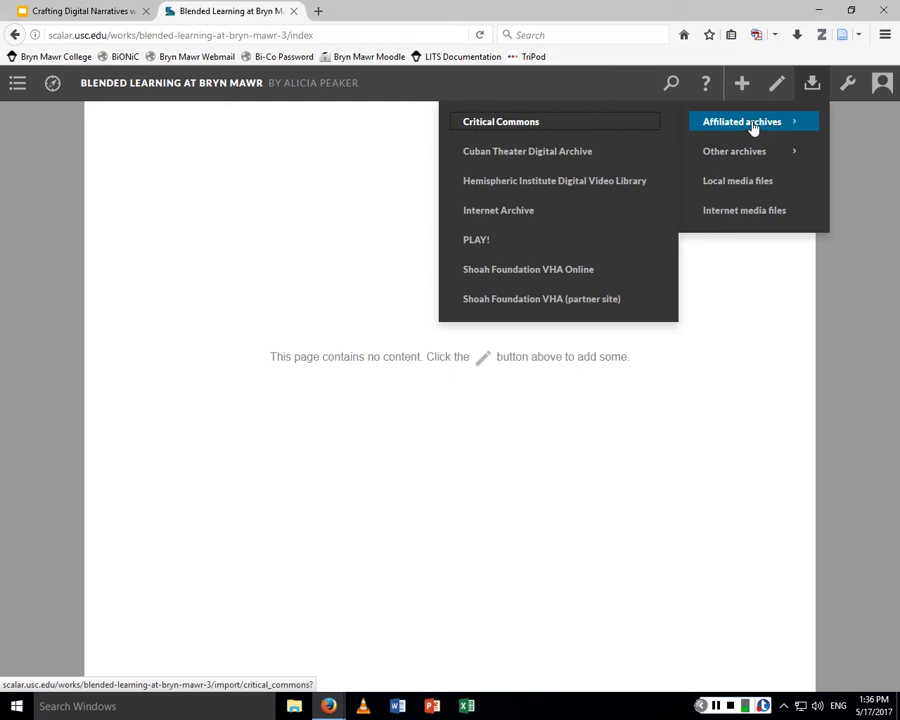
pyautogui.click(585, 217)
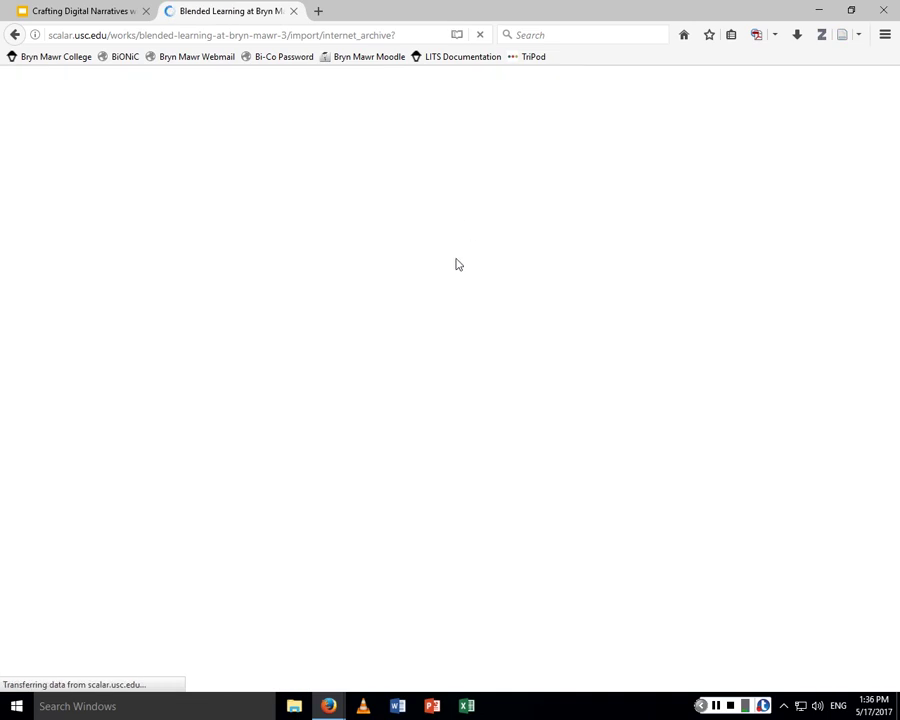
pyautogui.click(266, 352)
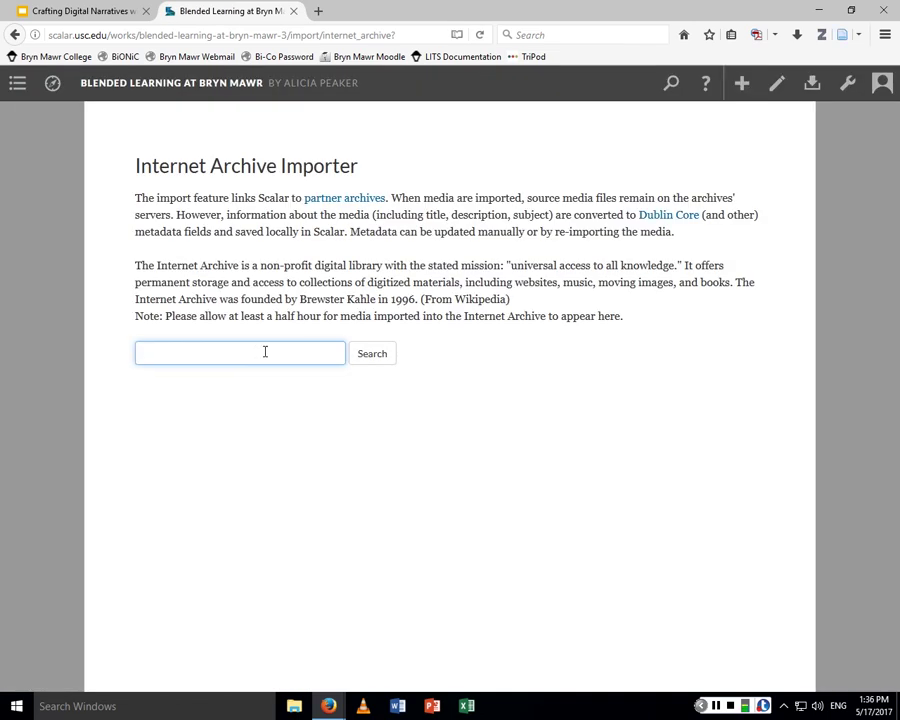
pyautogui.write('bryn mawr')
pyautogui.press('Return')
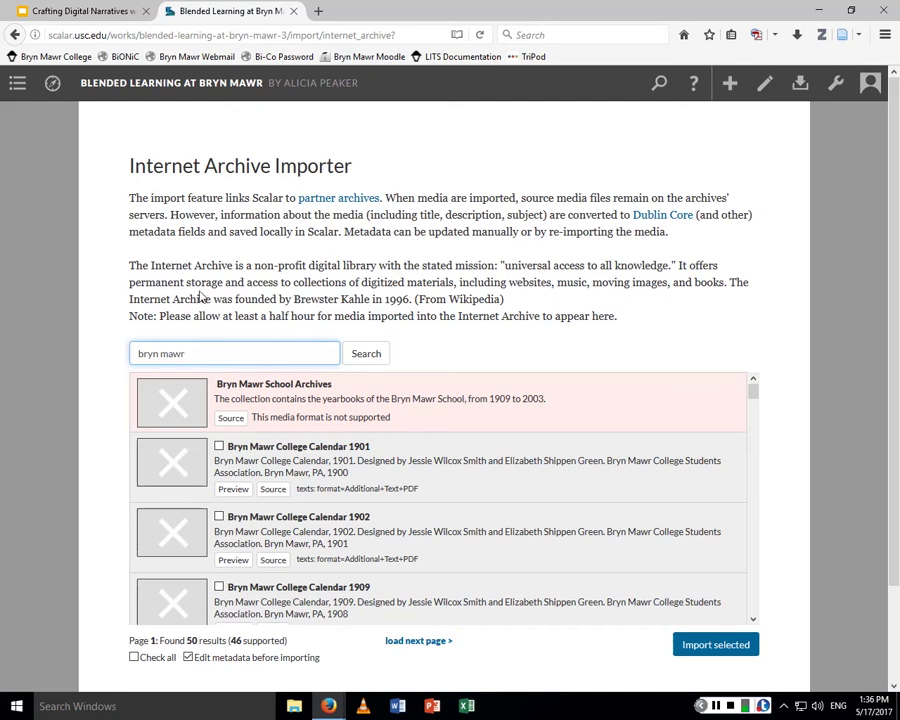
# Select the plastic surgeon audio item and the Bryn Mawr Film Institute Leading Ladies Gala video in the search results.
pyautogui.scroll(-8, 490, 463)
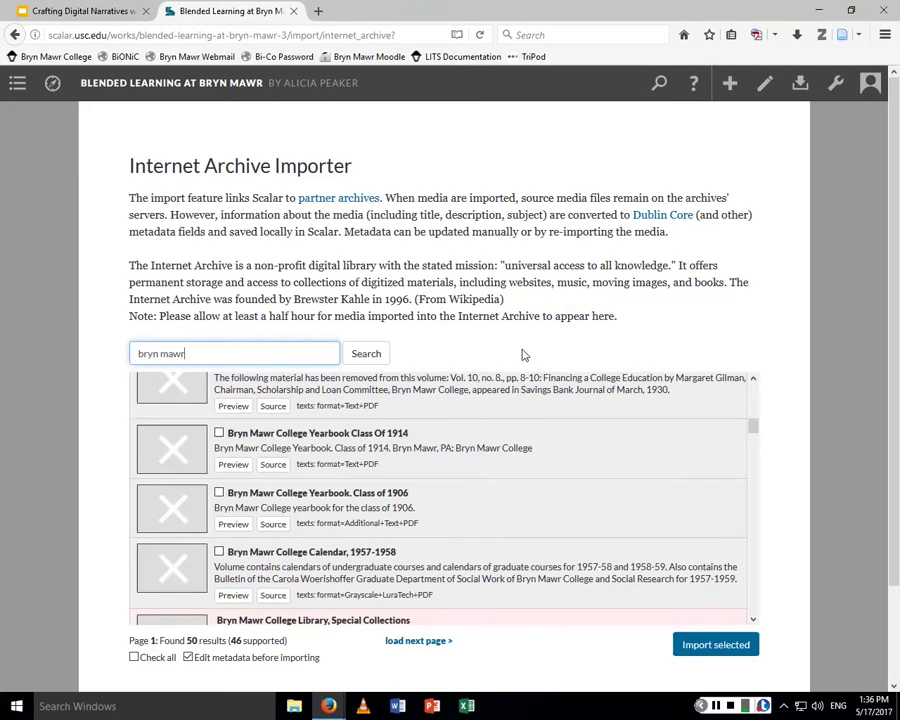
pyautogui.scroll(-5, 500, 425)
pyautogui.scroll(-5, 513, 435)
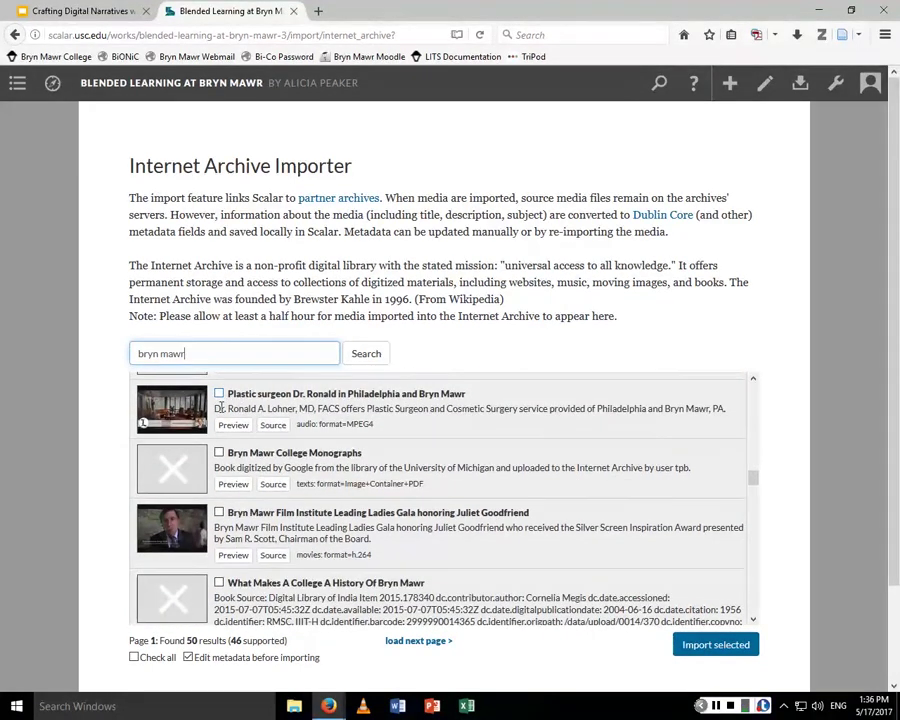
pyautogui.click(218, 395)
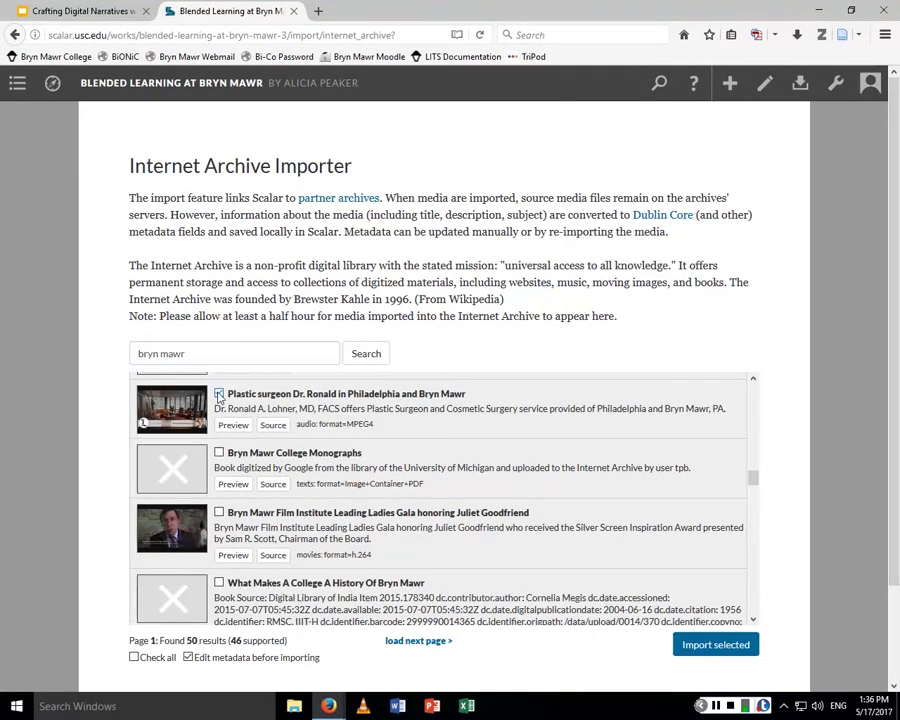
pyautogui.click(219, 512)
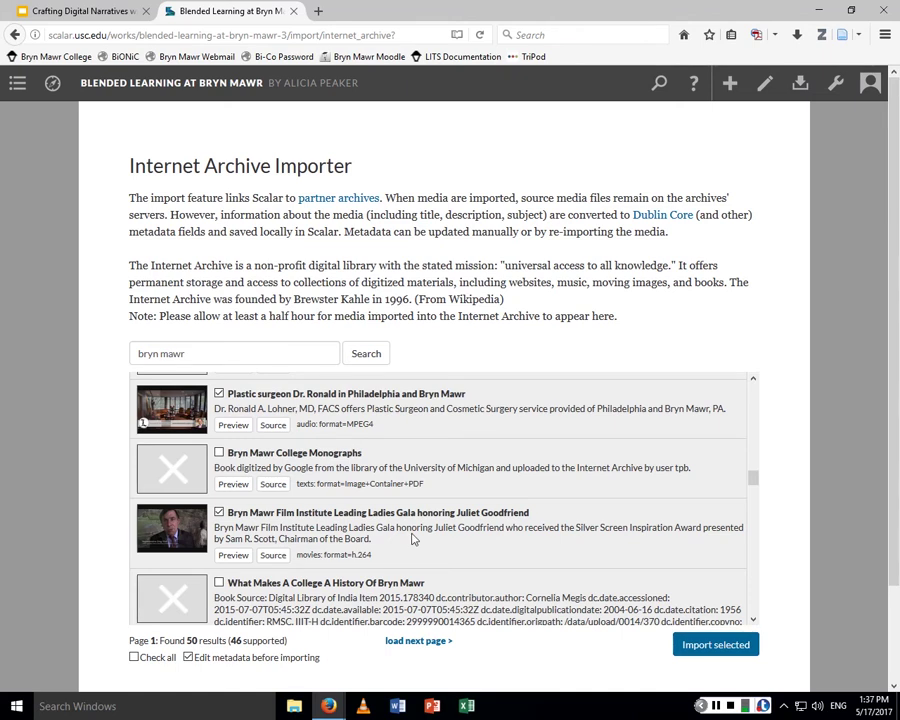
# Import the two selected Internet Archive items, accepting each one's metadata as is, and dismiss the import summary.
pyautogui.click(725, 645)
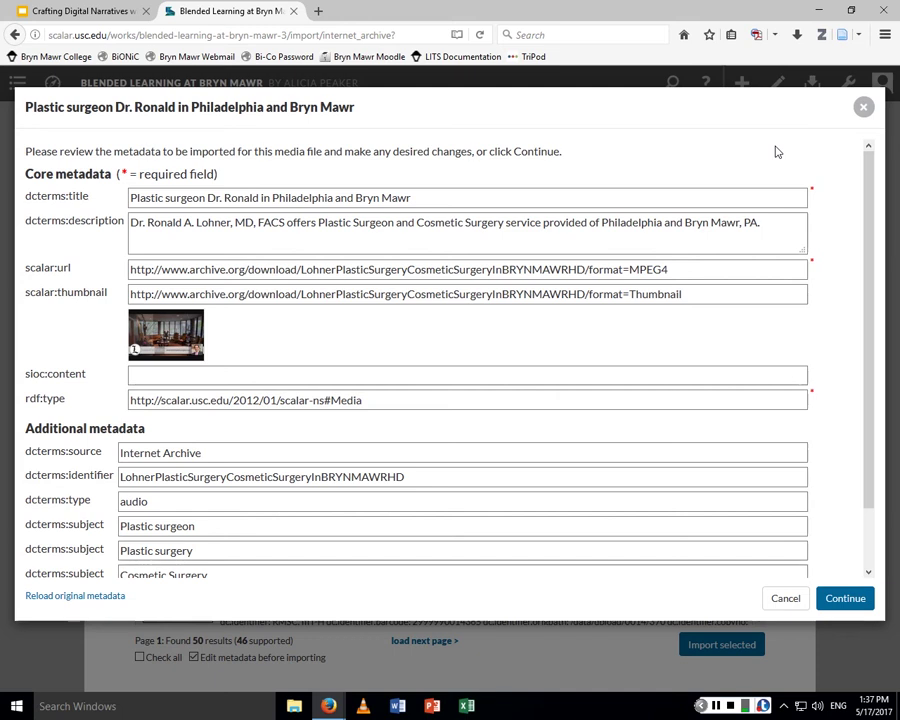
pyautogui.click(846, 598)
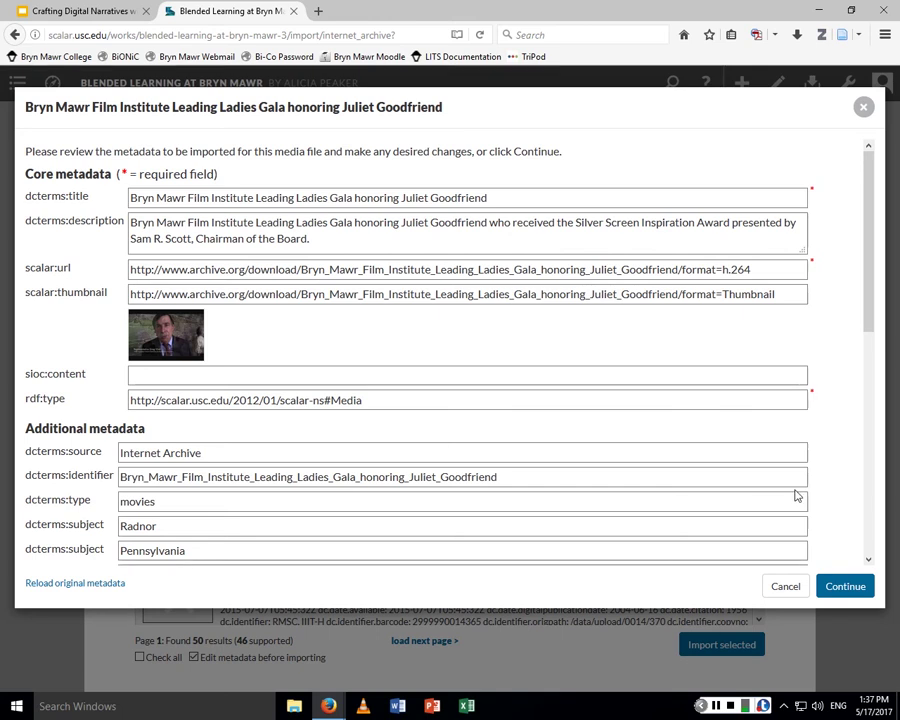
pyautogui.click(844, 589)
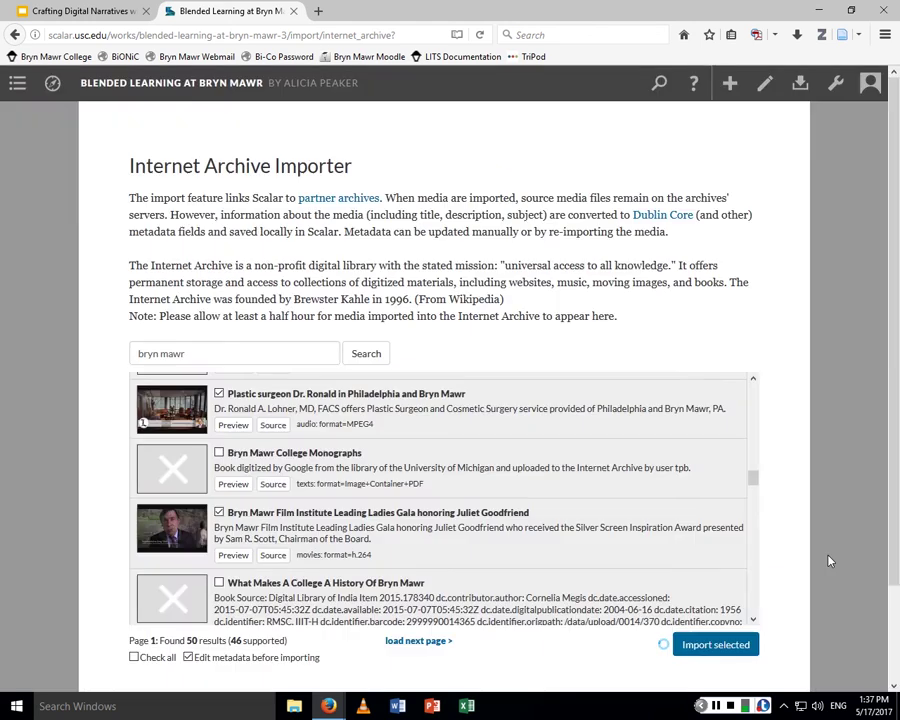
pyautogui.scroll(-1, 829, 595)
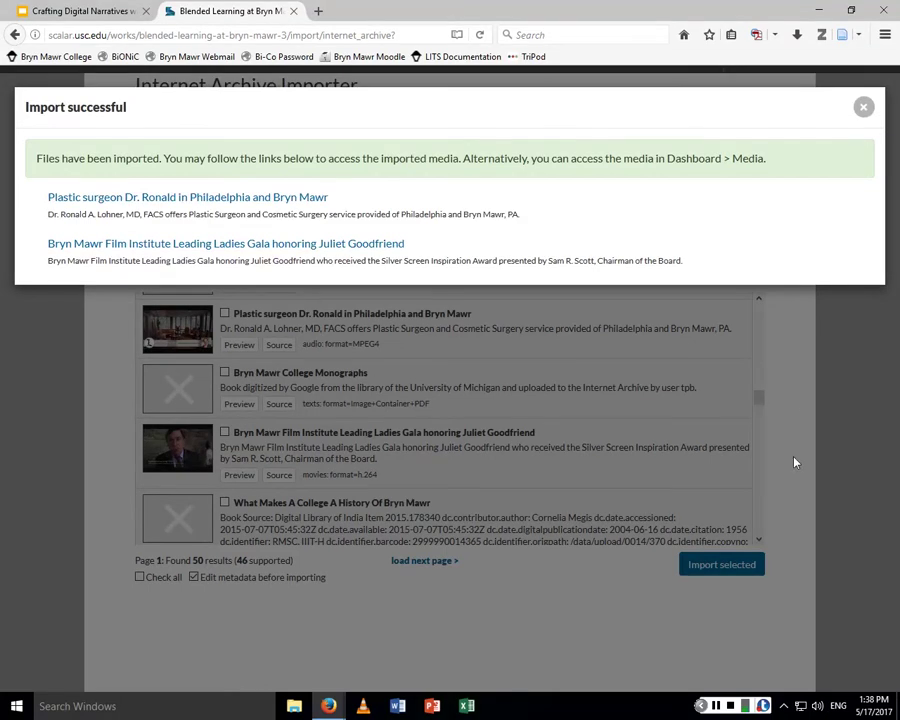
pyautogui.click(863, 107)
pyautogui.scroll(-1, 860, 223)
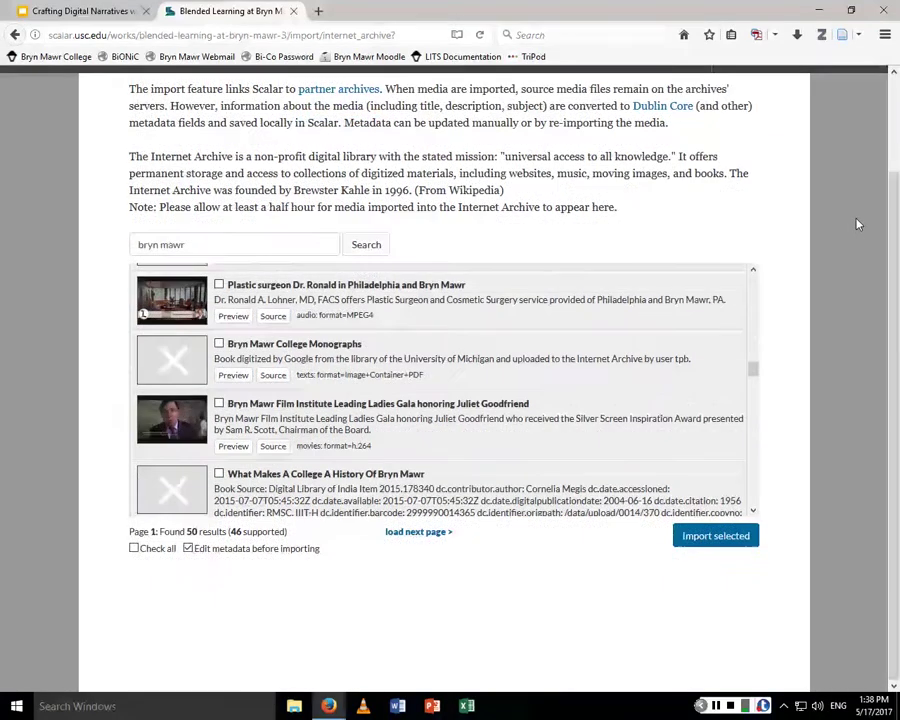
# Open the YouTube importer among the other archives and search it for "Bryn Mawr".
pyautogui.scroll(3, 860, 223)
pyautogui.moveTo(801, 90)
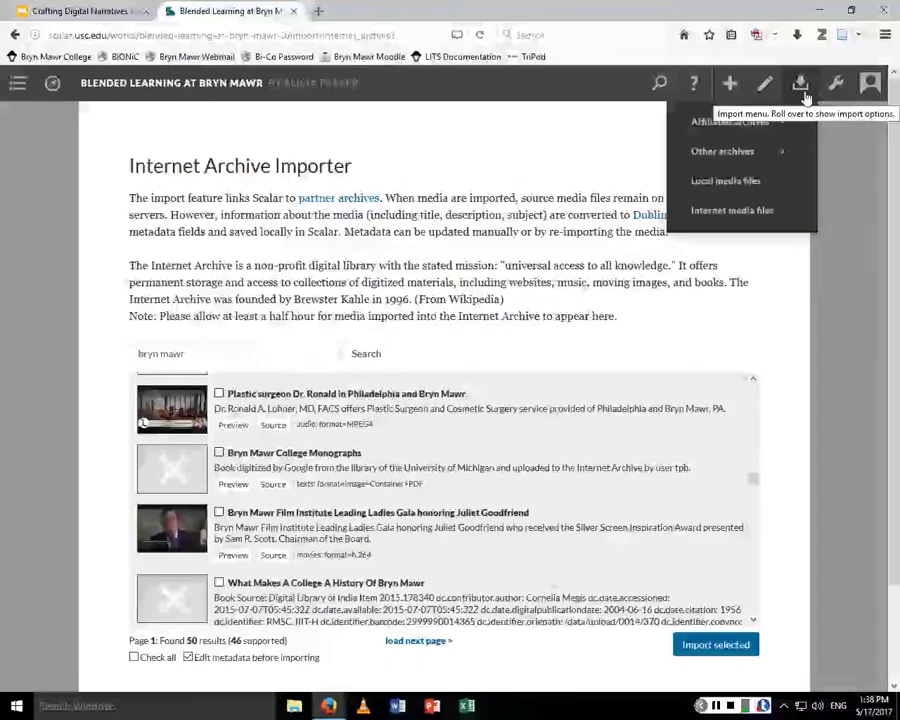
pyautogui.moveTo(781, 152)
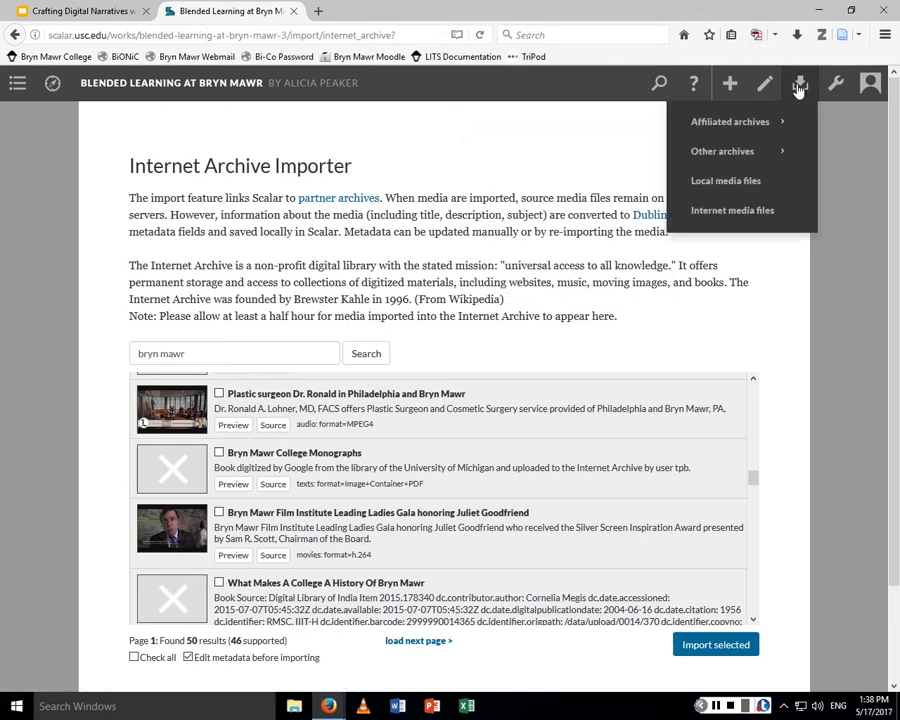
pyautogui.moveTo(686, 156)
pyautogui.click(548, 265)
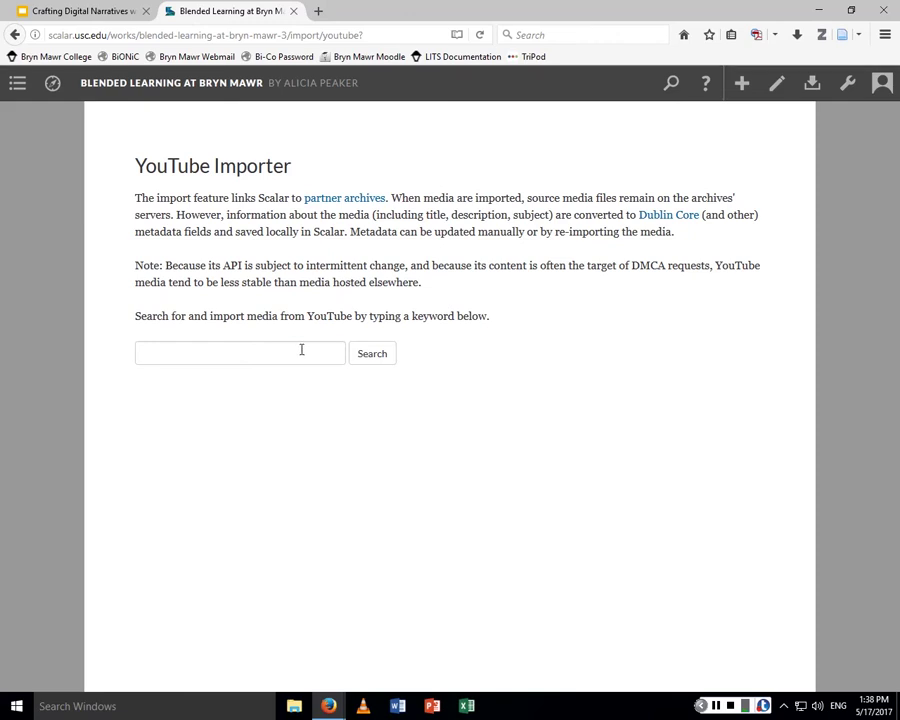
pyautogui.click(300, 349)
pyautogui.write('Bryn Mawr')
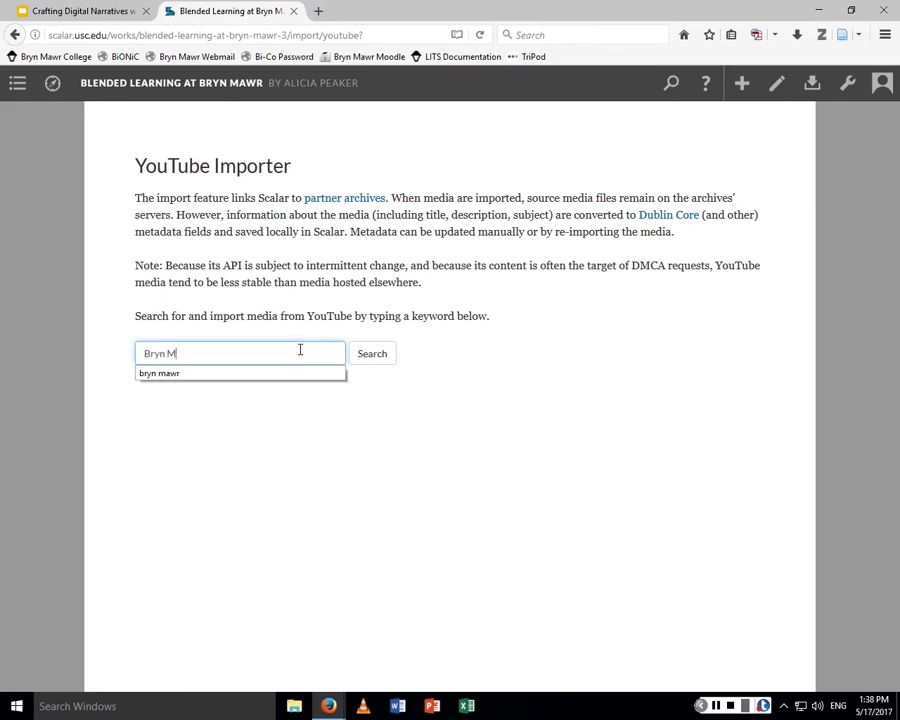
pyautogui.press('Return')
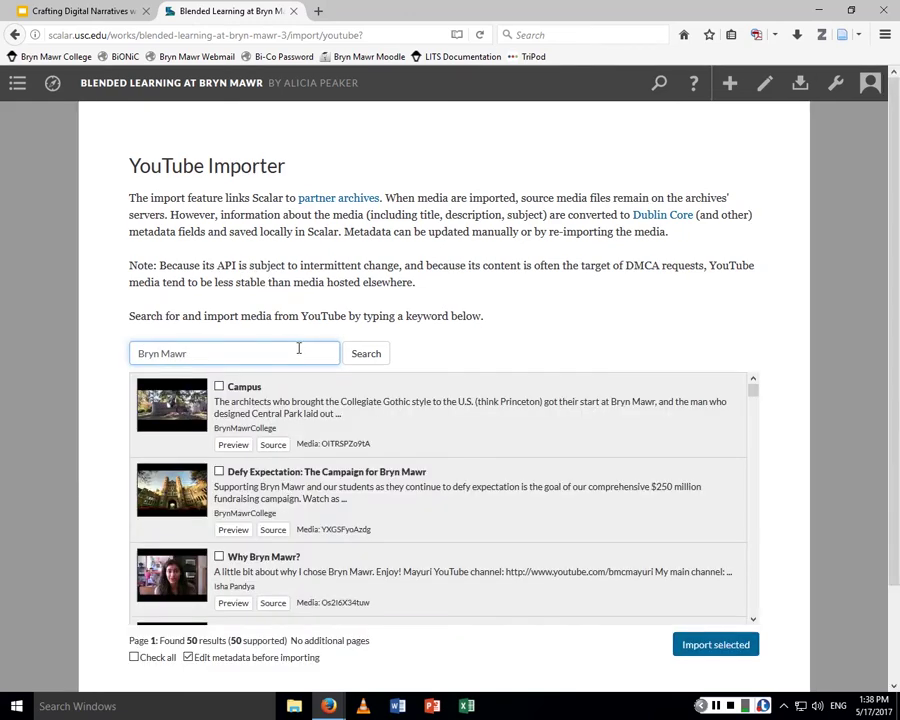
# Select the videos "Campus" and "Defy Expectation: The Campaign for Bryn Mawr" and start importing them.
pyautogui.click(219, 387)
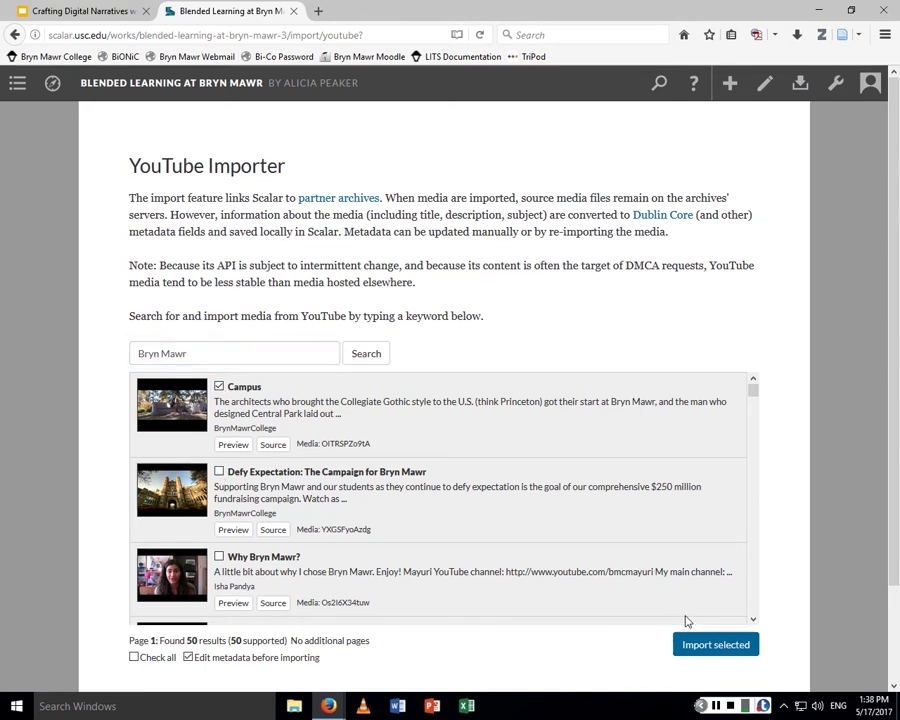
pyautogui.click(219, 471)
pyautogui.click(716, 647)
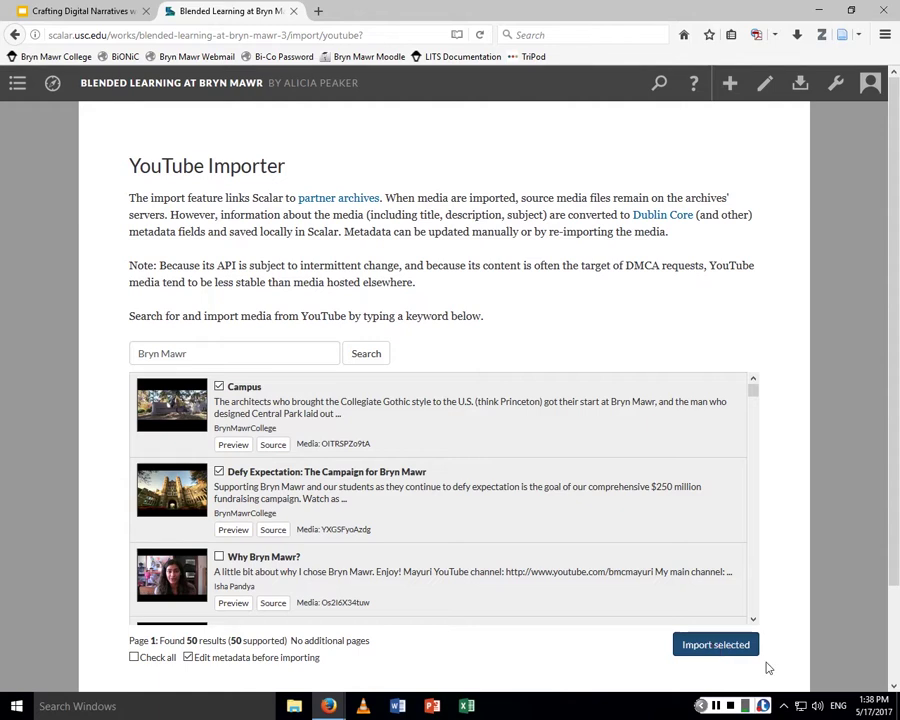
pyautogui.scroll(-1, 600, 376)
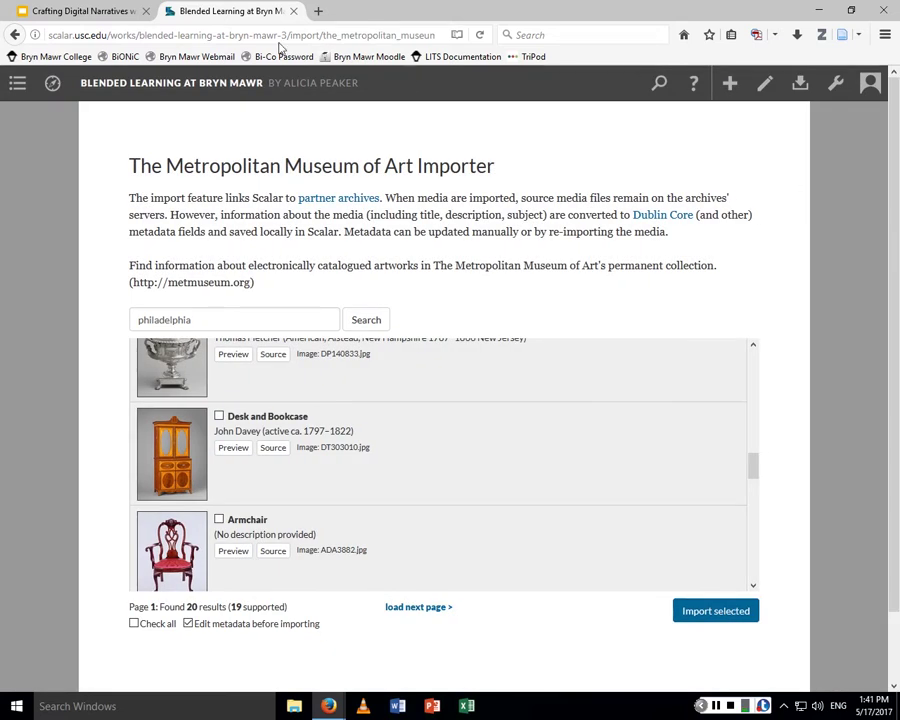
pyautogui.moveTo(52, 85)
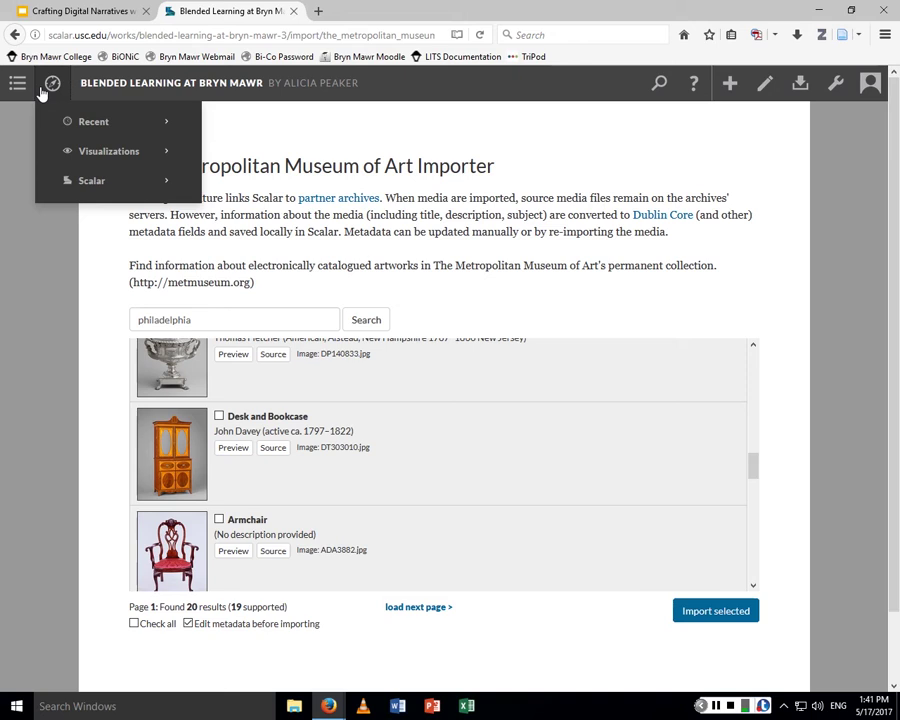
pyautogui.moveTo(20, 88)
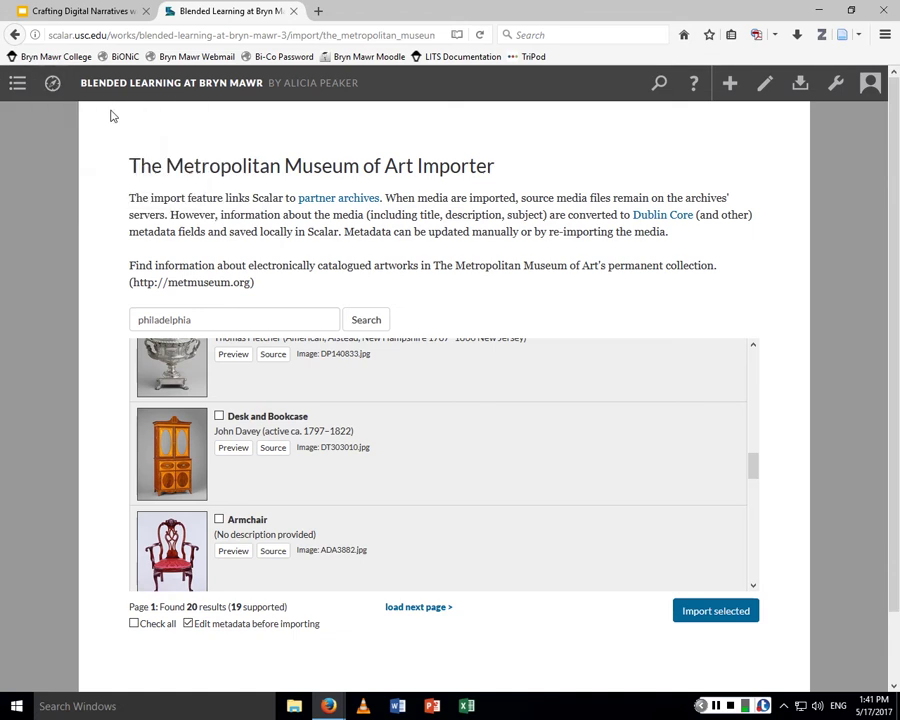
pyautogui.moveTo(53, 83)
pyautogui.moveTo(100, 121)
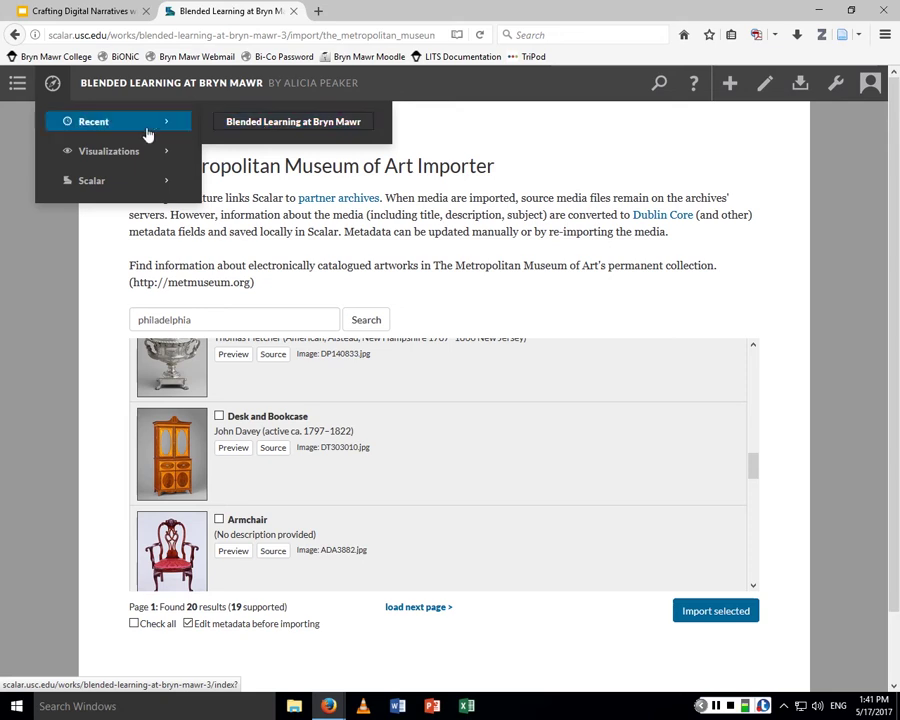
# Open the book's index, list its media and open the page of the "Mrs. Benjamin Simons" portrait.
pyautogui.click(14, 92)
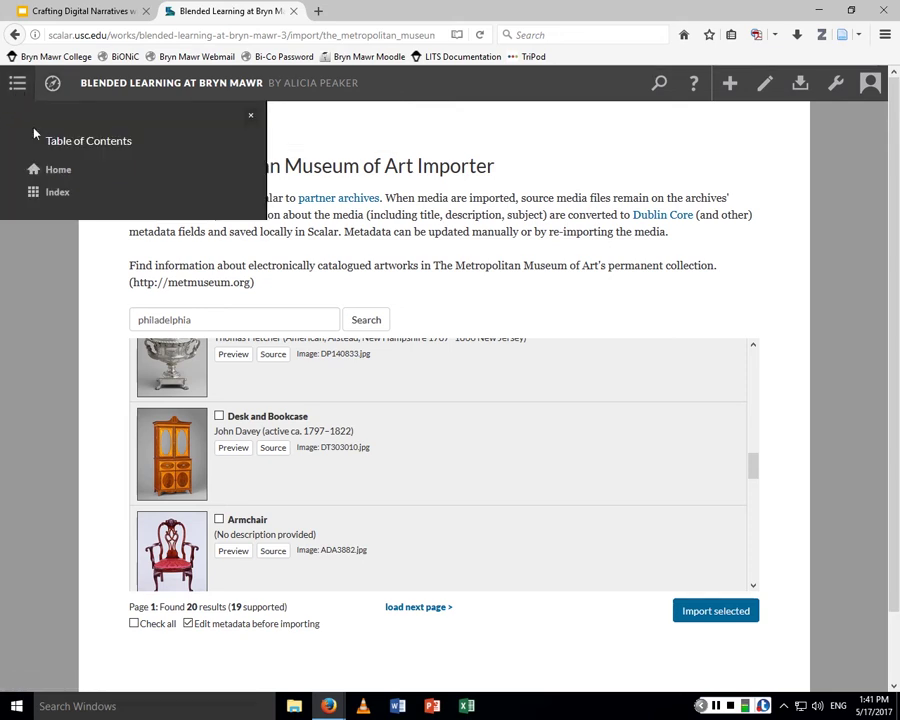
pyautogui.click(58, 193)
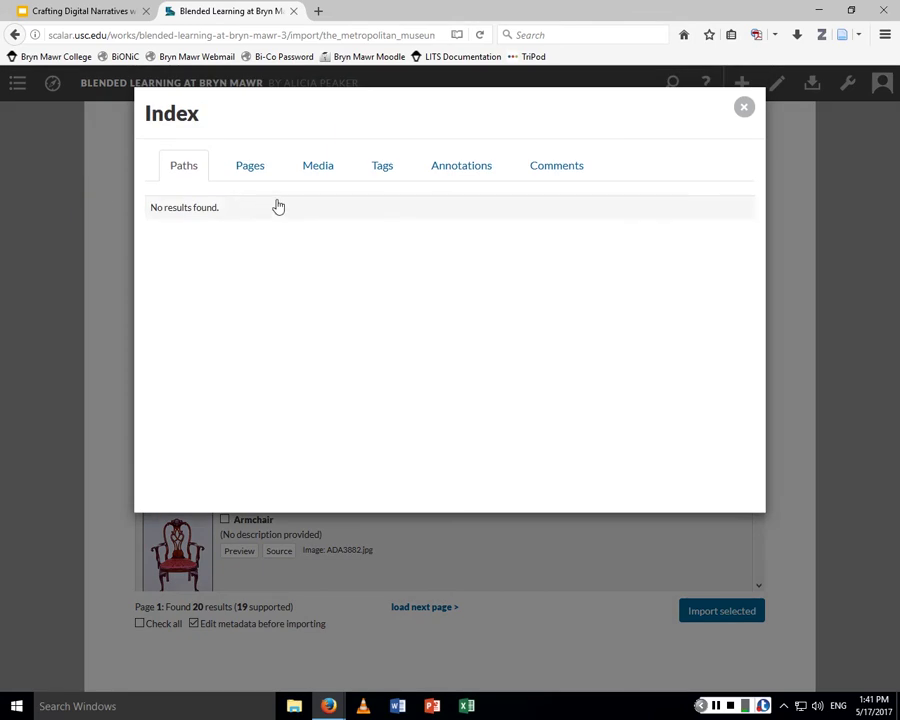
pyautogui.click(255, 172)
pyautogui.click(311, 170)
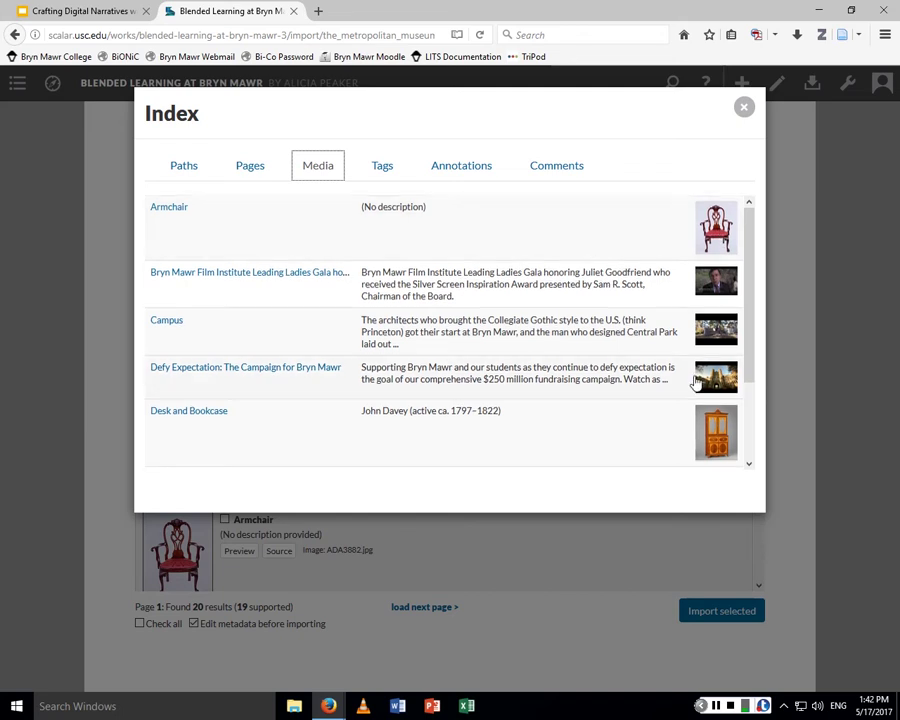
pyautogui.scroll(-2, 698, 382)
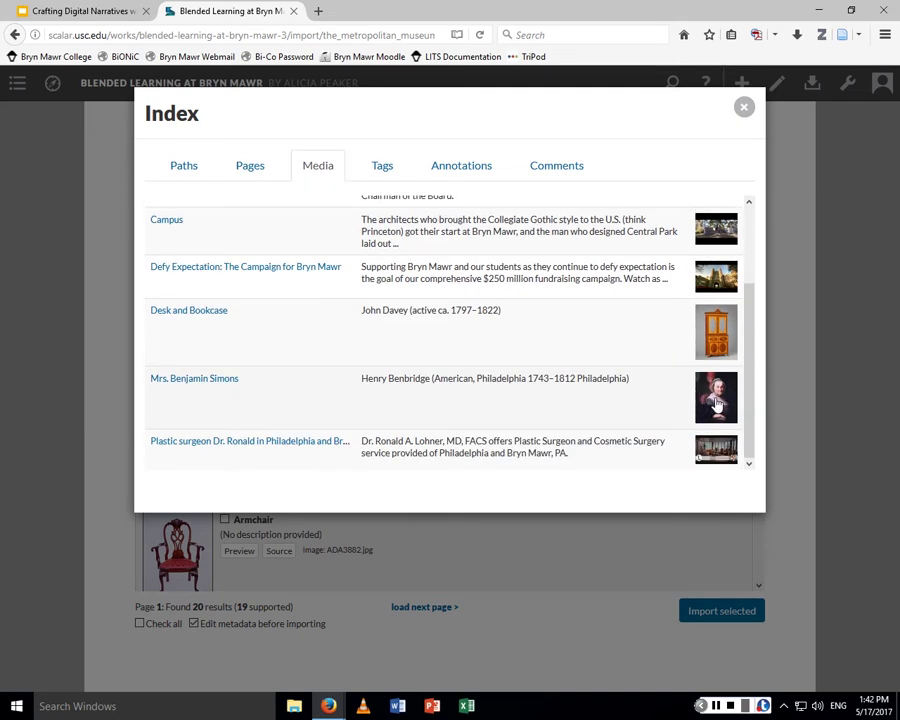
pyautogui.click(709, 385)
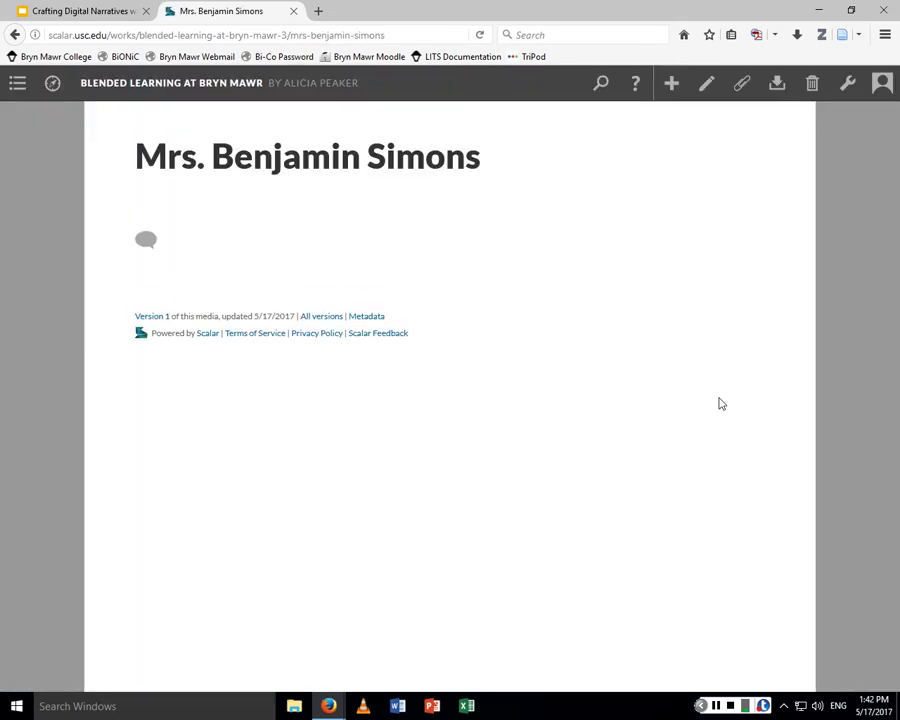
pyautogui.scroll(-3, 593, 373)
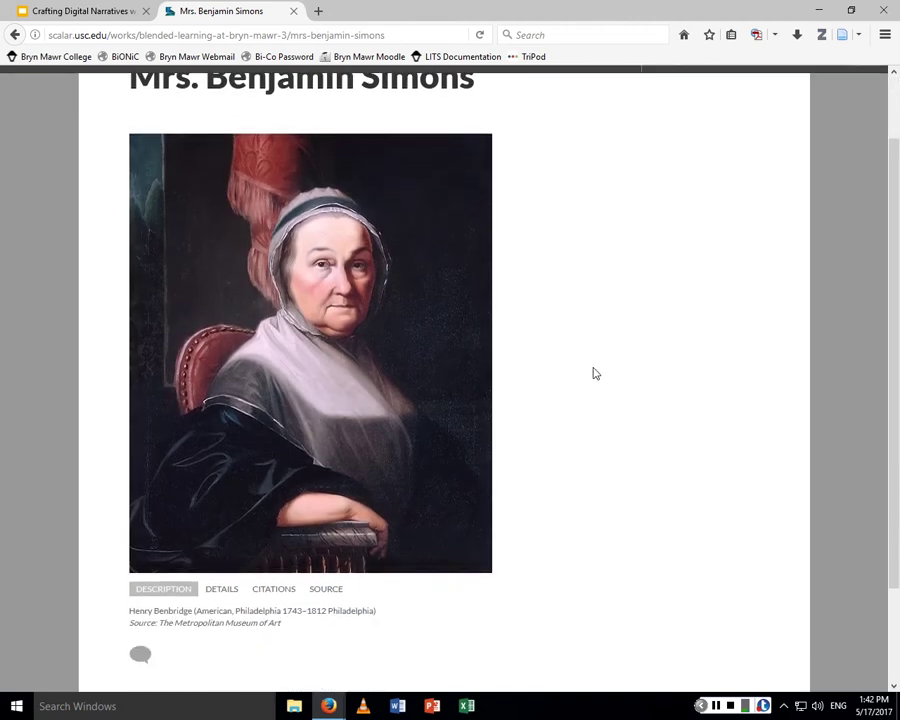
pyautogui.scroll(3, 593, 373)
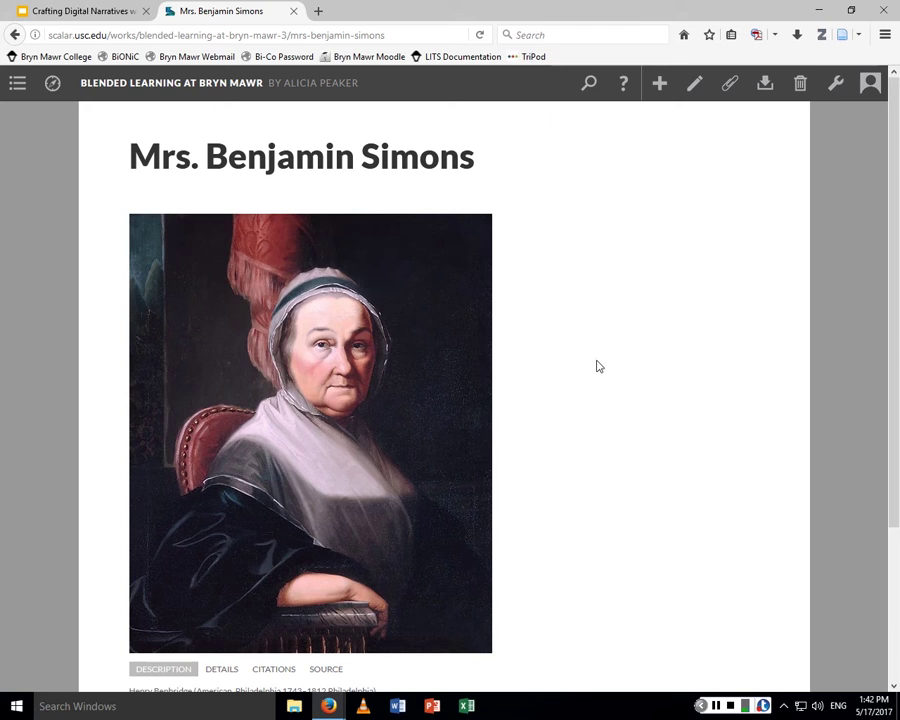
# Open the annotation editor for the portrait and bring the image and its annotation list into view.
pyautogui.click(727, 85)
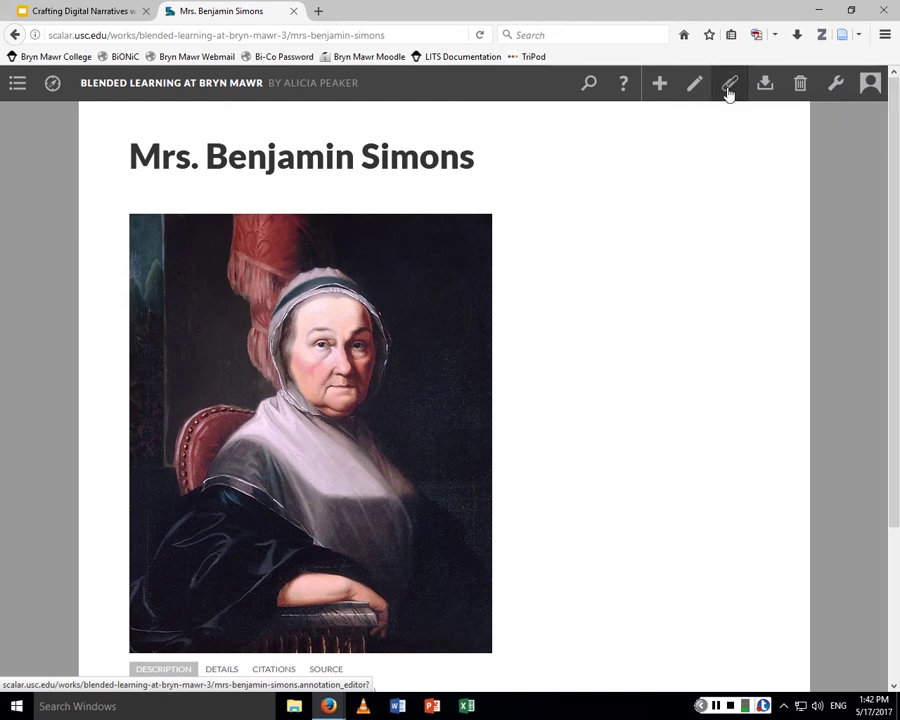
pyautogui.click(729, 88)
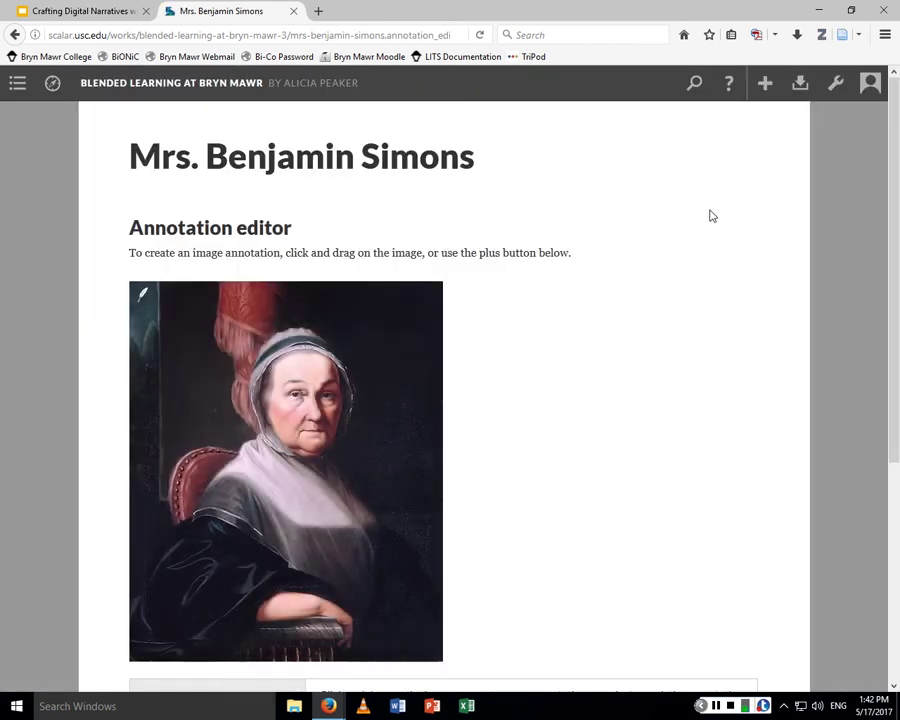
pyautogui.scroll(-3, 616, 318)
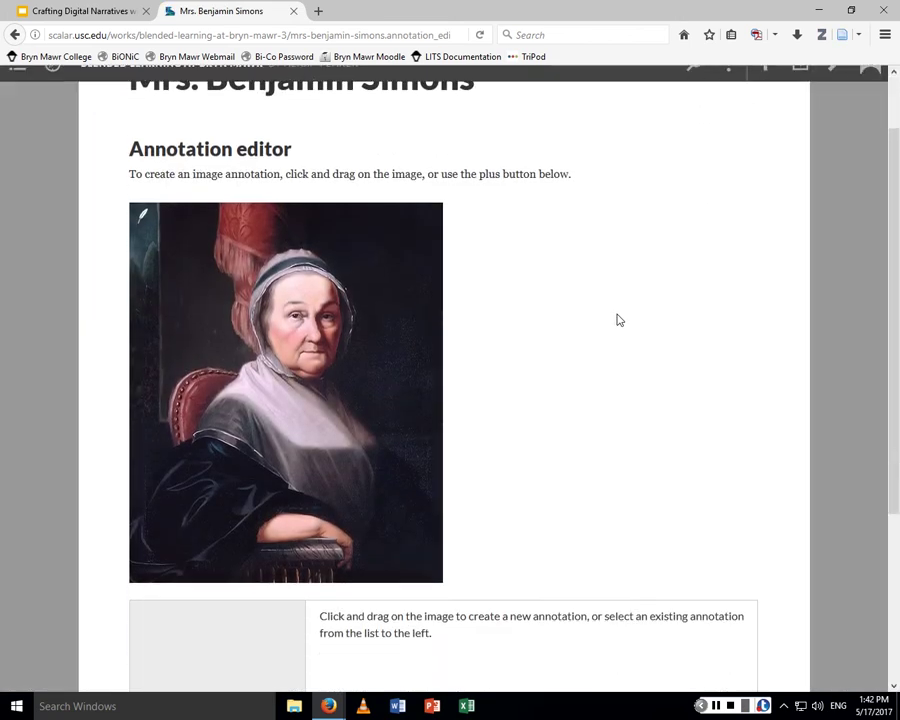
pyautogui.scroll(2, 615, 317)
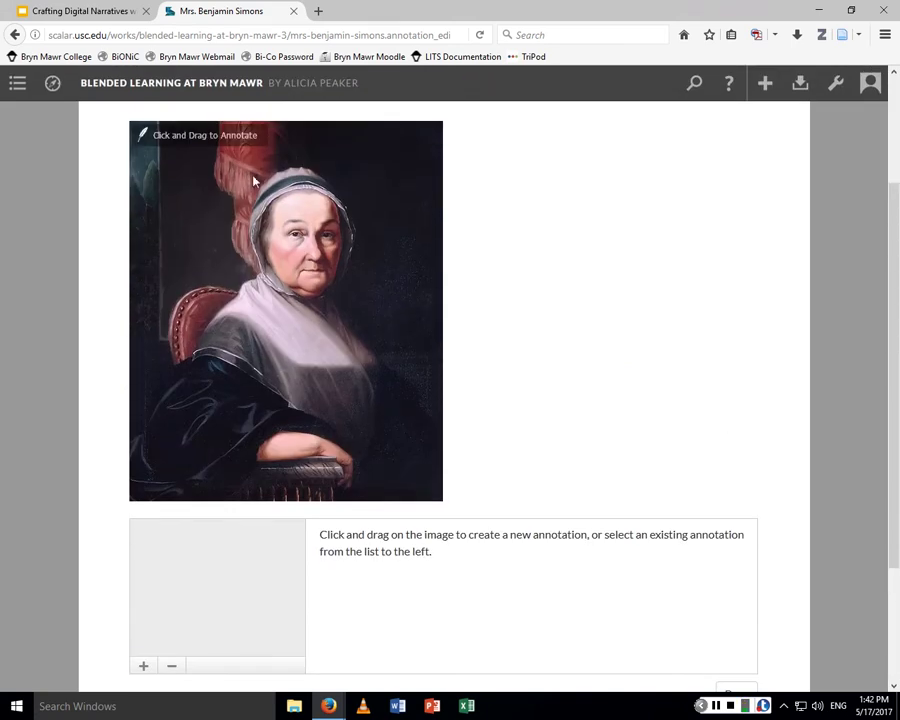
# Annotate the face area of the portrait with the comment "The face of Mrs. Benjamin Simons" and save it.
pyautogui.moveTo(248, 171)
pyautogui.mouseDown()
pyautogui.moveTo(398, 333)
pyautogui.moveTo(346, 291)
pyautogui.moveTo(363, 308)
pyautogui.mouseUp()
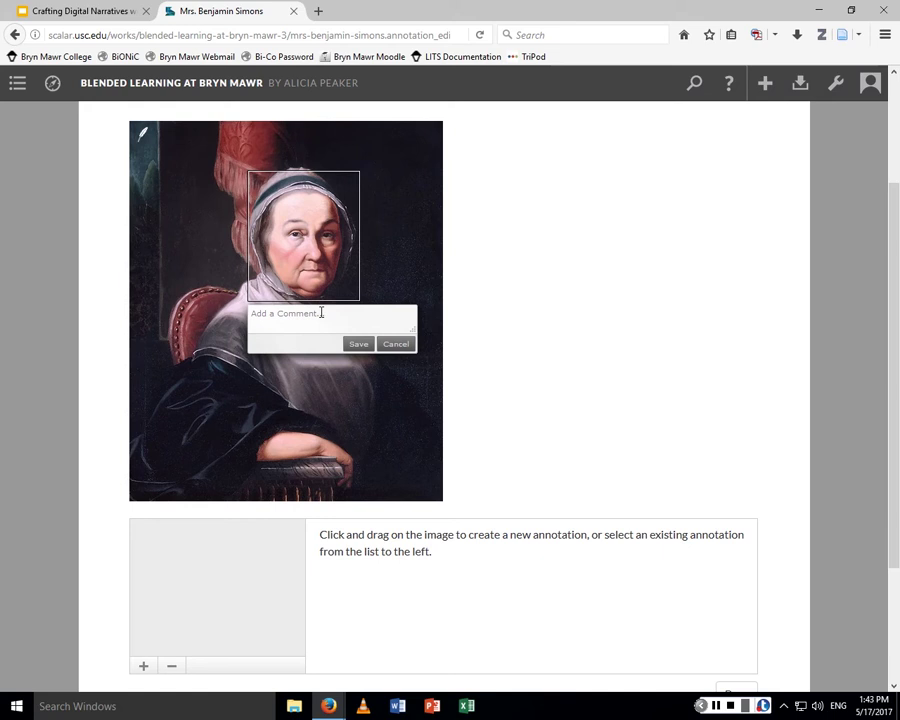
pyautogui.write('face of Mrs. Benjamin Simons')
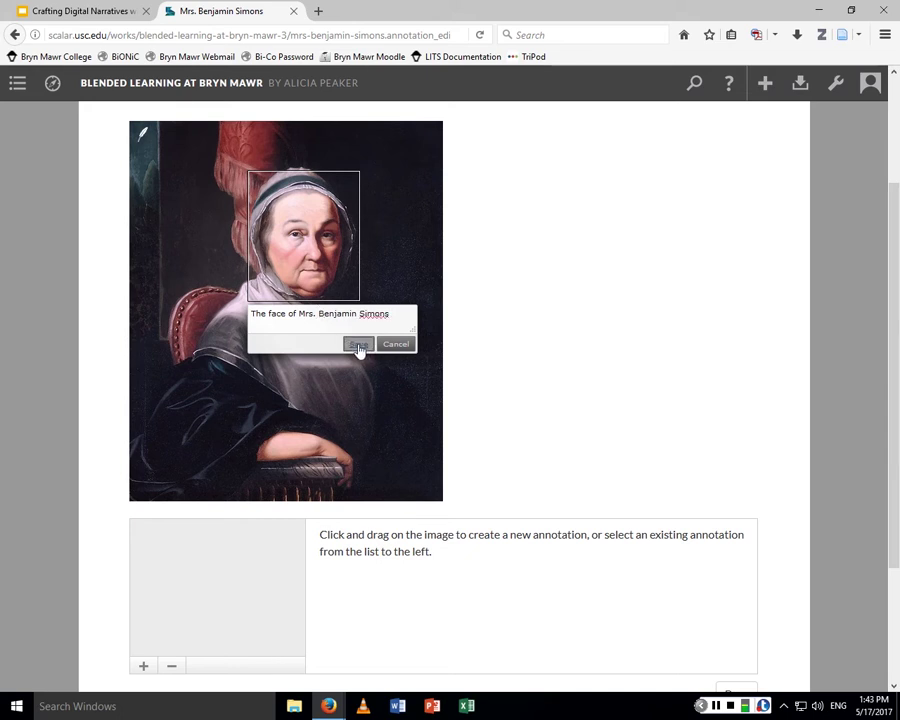
pyautogui.click(358, 344)
pyautogui.scroll(-2, 400, 530)
pyautogui.scroll(-5, 370, 528)
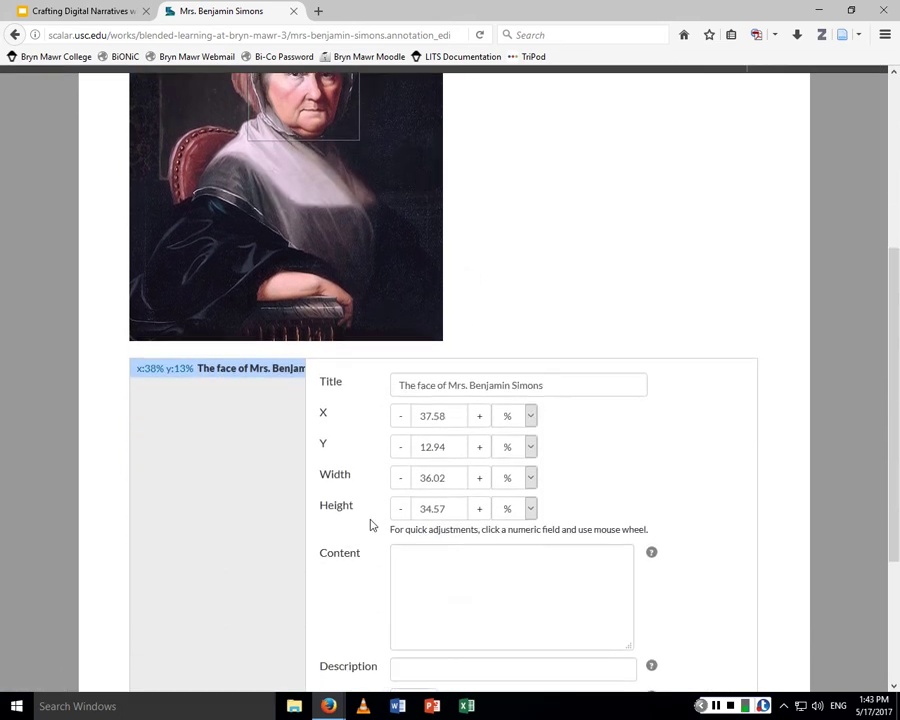
pyautogui.scroll(5, 237, 251)
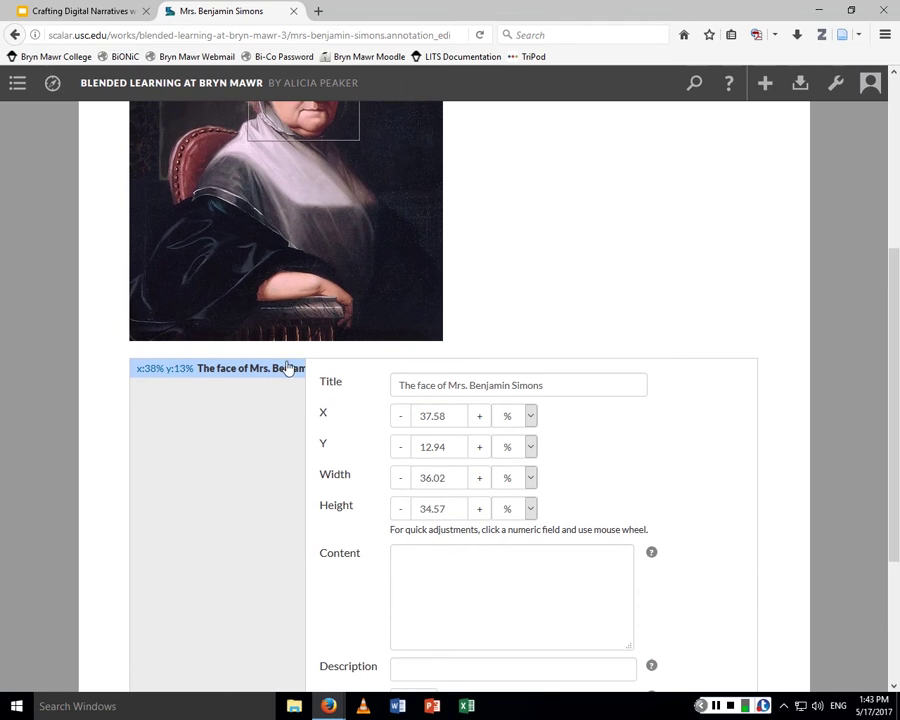
pyautogui.moveTo(268, 449)
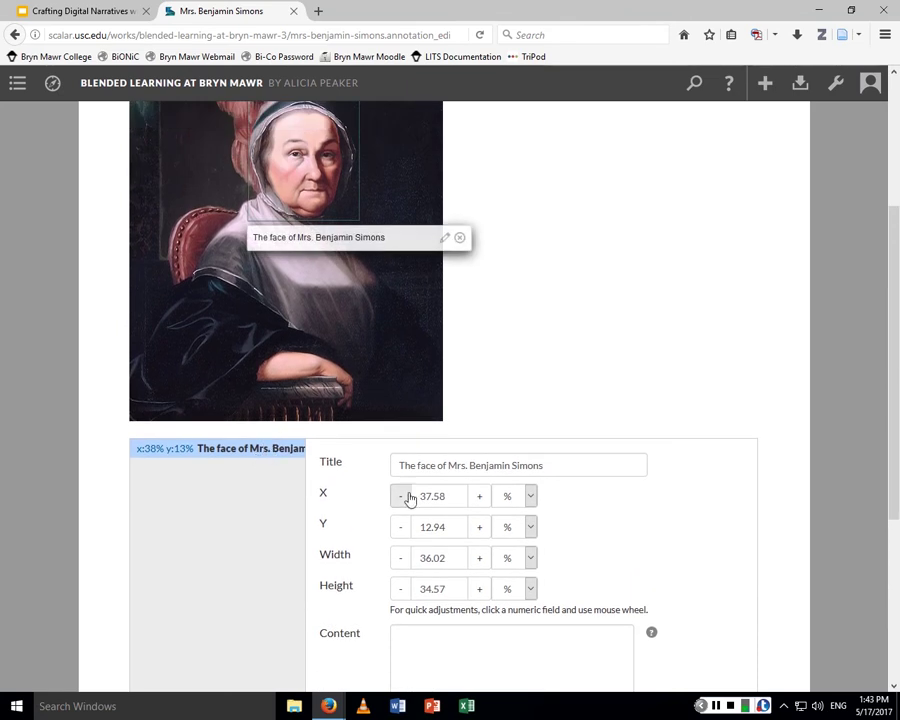
# Enter "This is a description of the portrait." as the content of the face annotation.
pyautogui.click(569, 466)
pyautogui.scroll(-3, 620, 520)
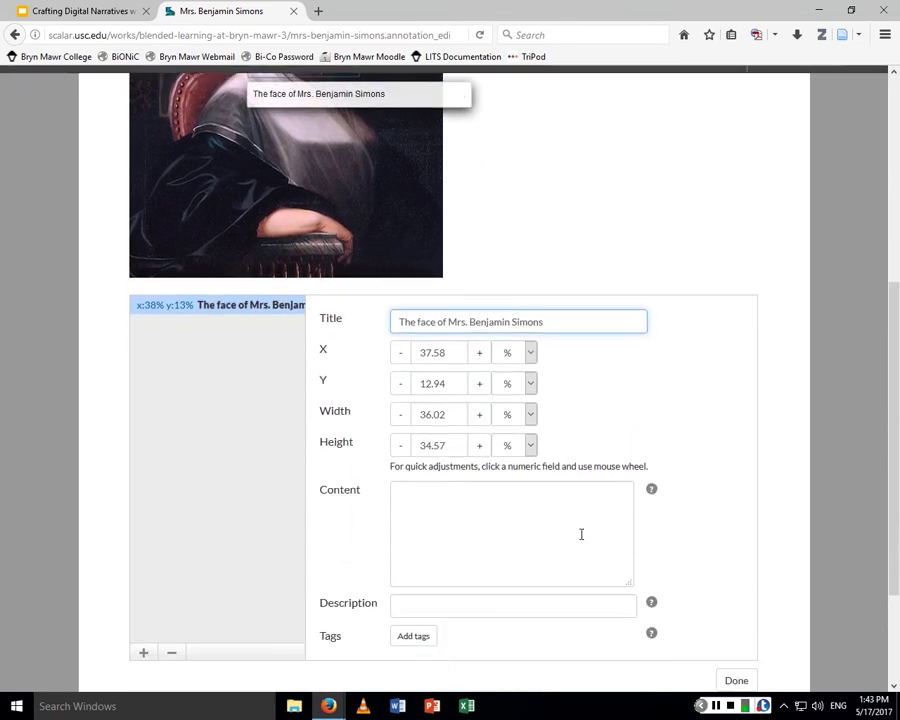
pyautogui.click(573, 538)
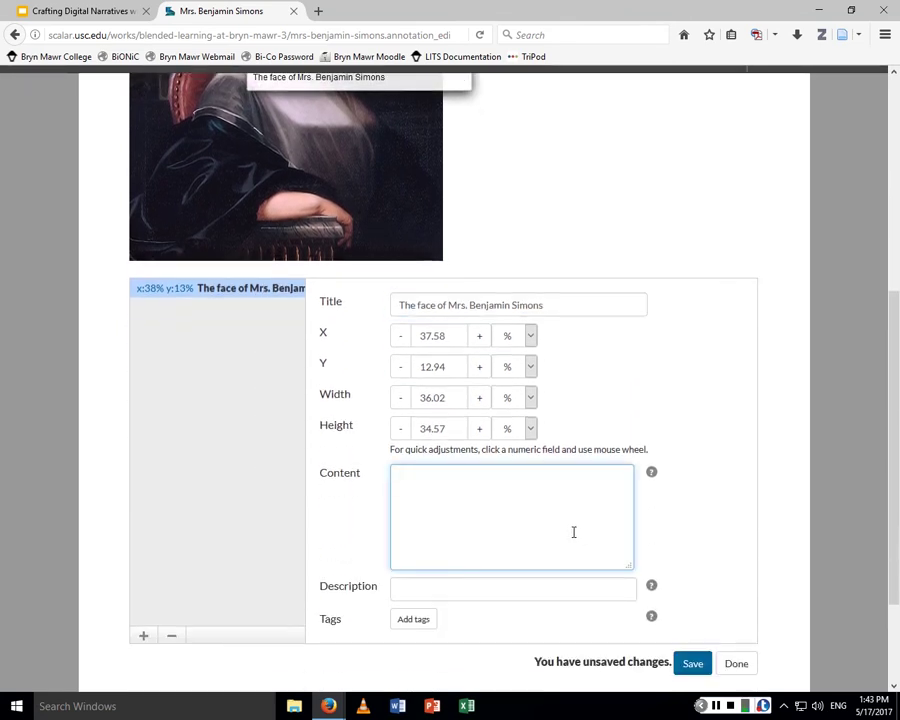
pyautogui.write('This is a description')
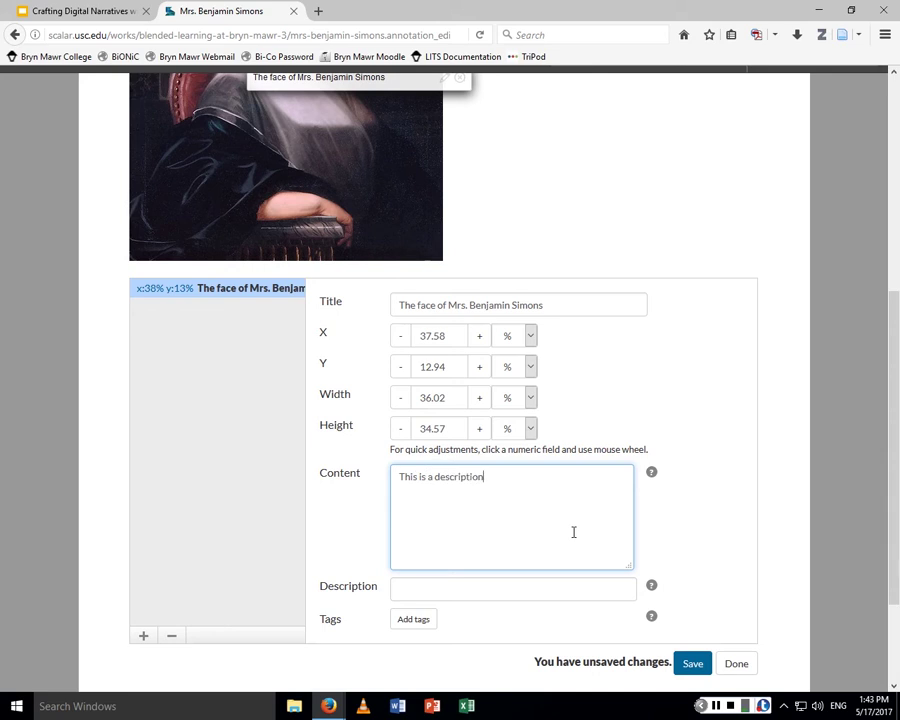
pyautogui.write(' of the pro')
pyautogui.press('BackSpace')
pyautogui.press('BackSpace')
pyautogui.write('ortrait.')
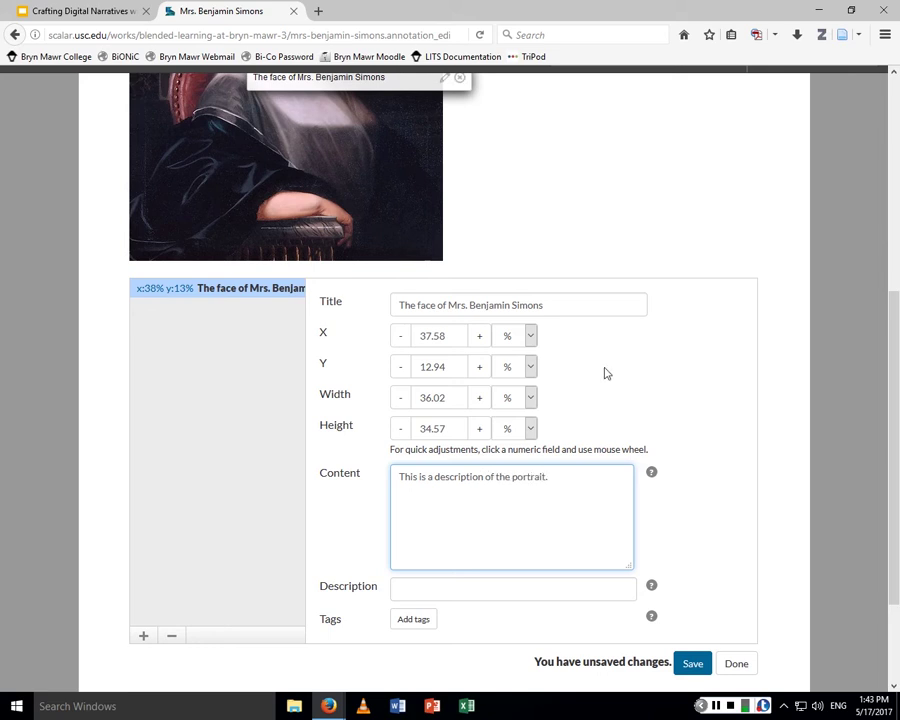
# Reduce the face annotation's height to 28.57 % and check its outline on the portrait.
pyautogui.scroll(-2, 592, 380)
pyautogui.scroll(4, 588, 390)
pyautogui.scroll(4, 586, 390)
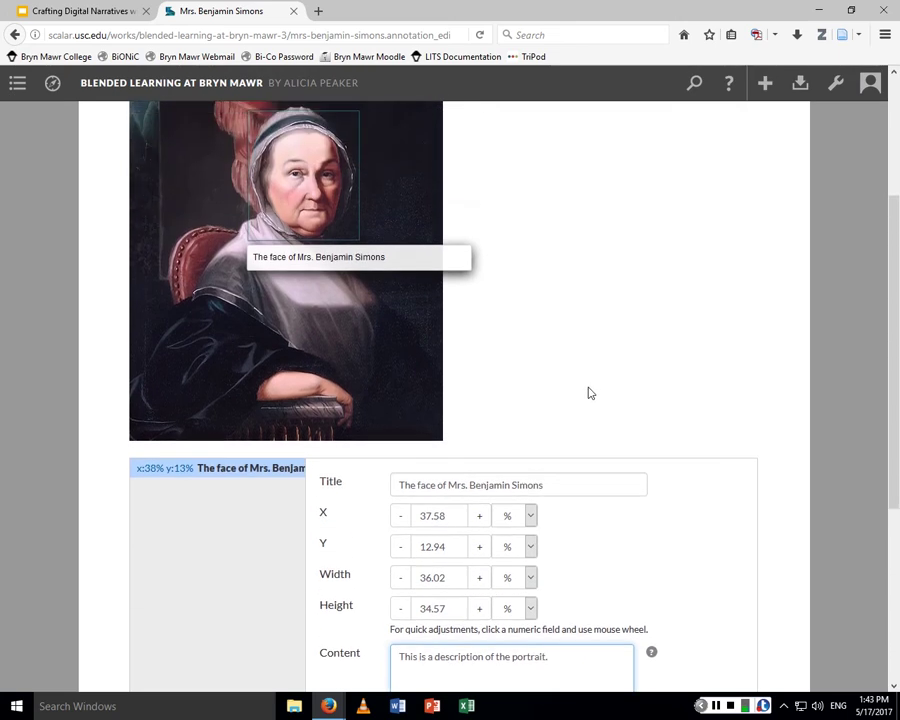
pyautogui.scroll(-1, 322, 298)
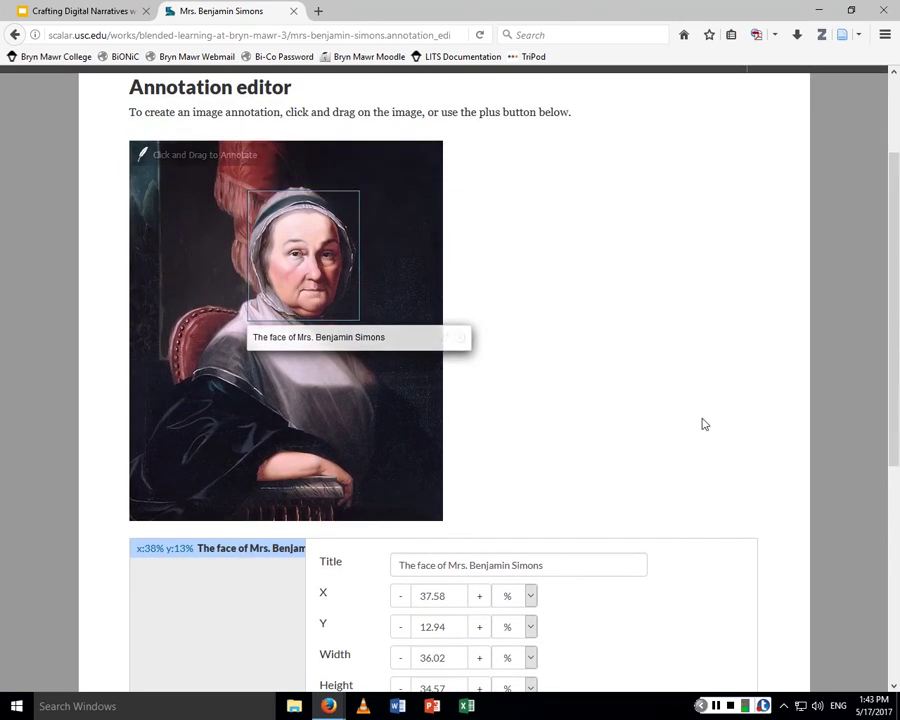
pyautogui.scroll(-3, 700, 423)
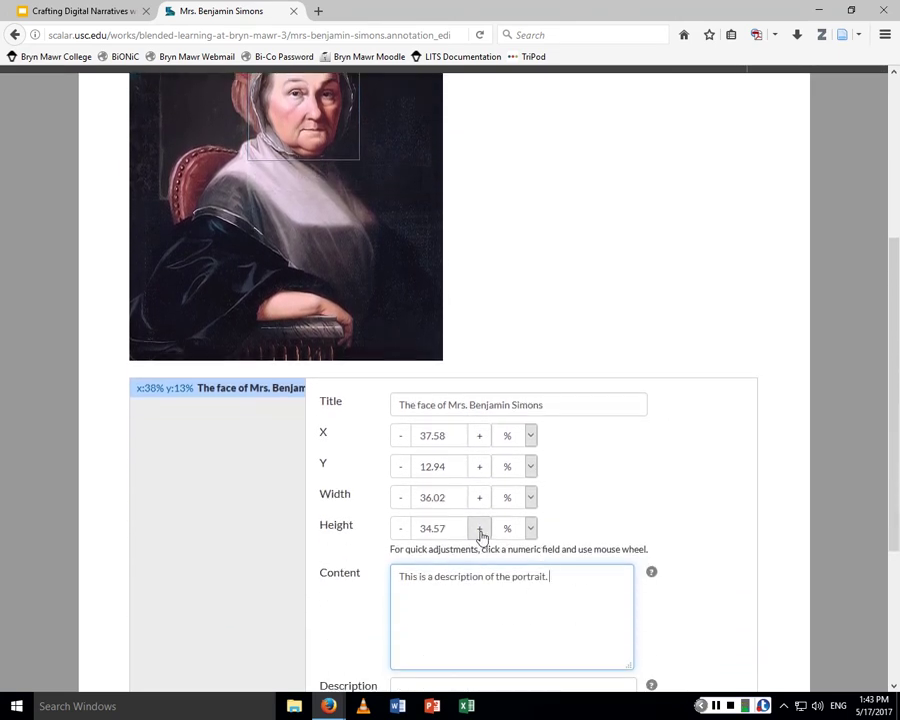
pyautogui.click(400, 529)
pyautogui.click(400, 530)
pyautogui.click(400, 530)
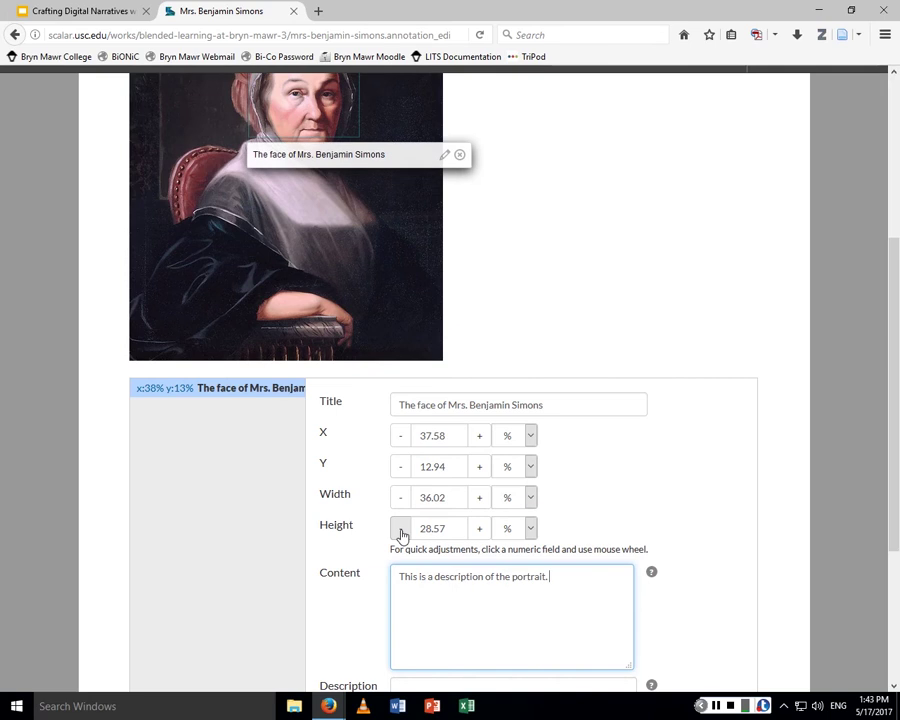
pyautogui.scroll(3, 640, 298)
pyautogui.scroll(-2, 635, 303)
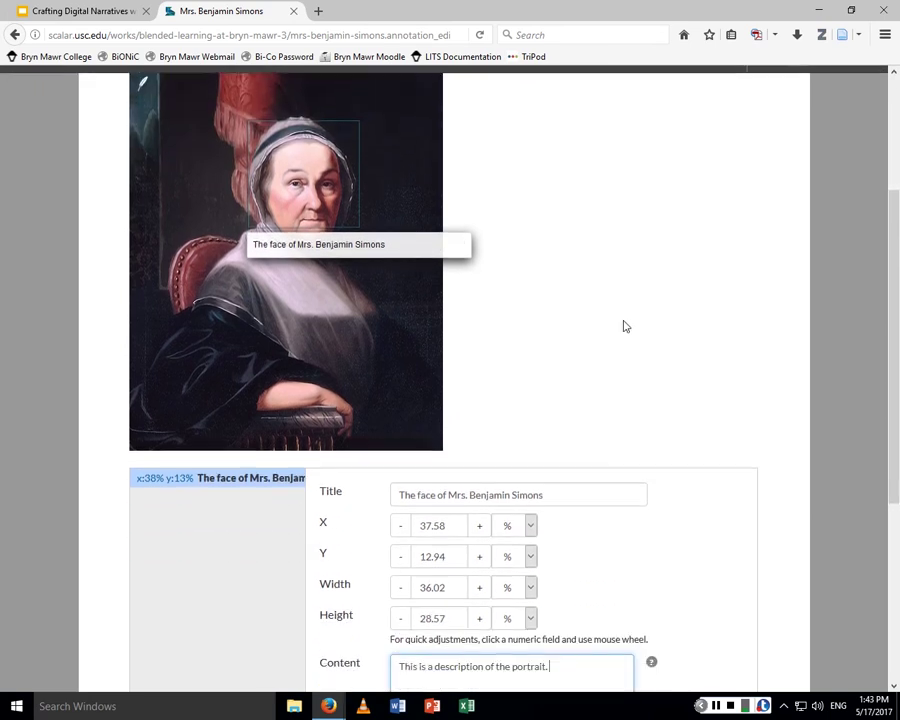
# Try shifting the face annotation to X 39.58 %, and return it to 37.58 %.
pyautogui.click(484, 520)
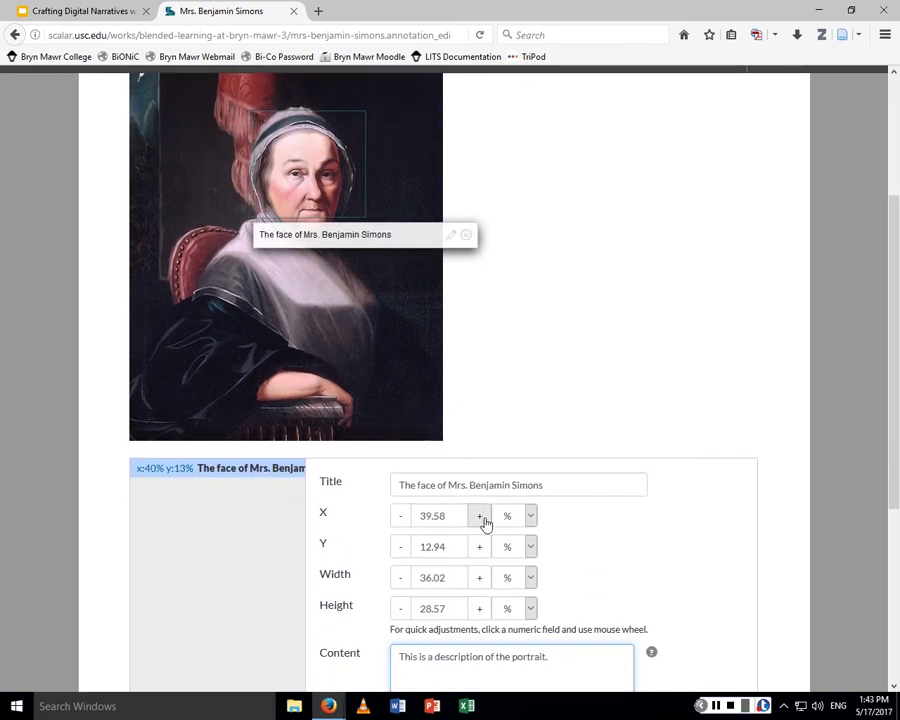
pyautogui.click(399, 518)
pyautogui.scroll(-5, 773, 565)
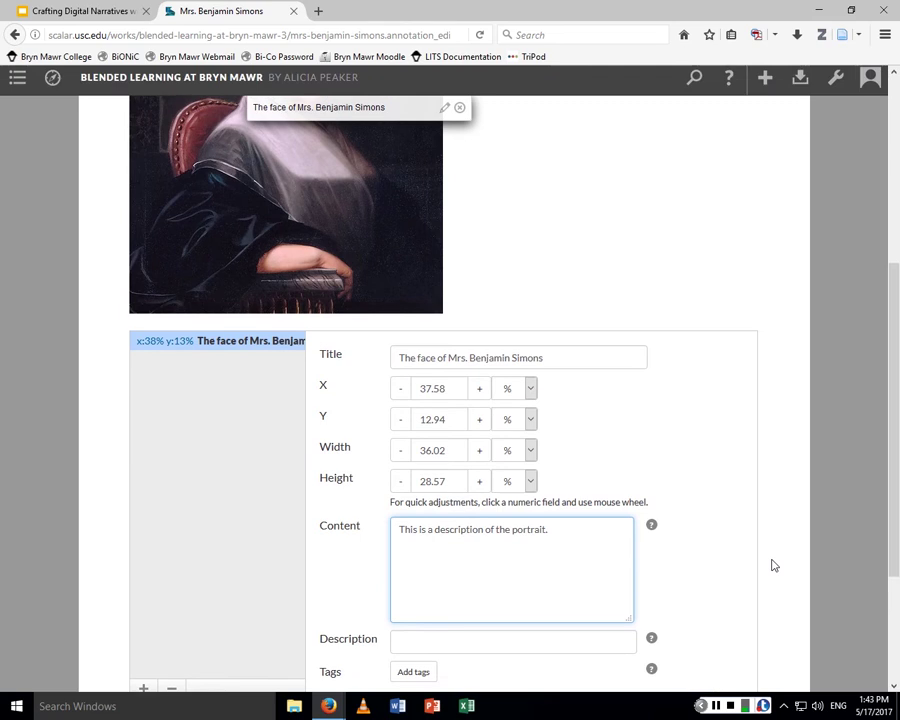
pyautogui.click(707, 527)
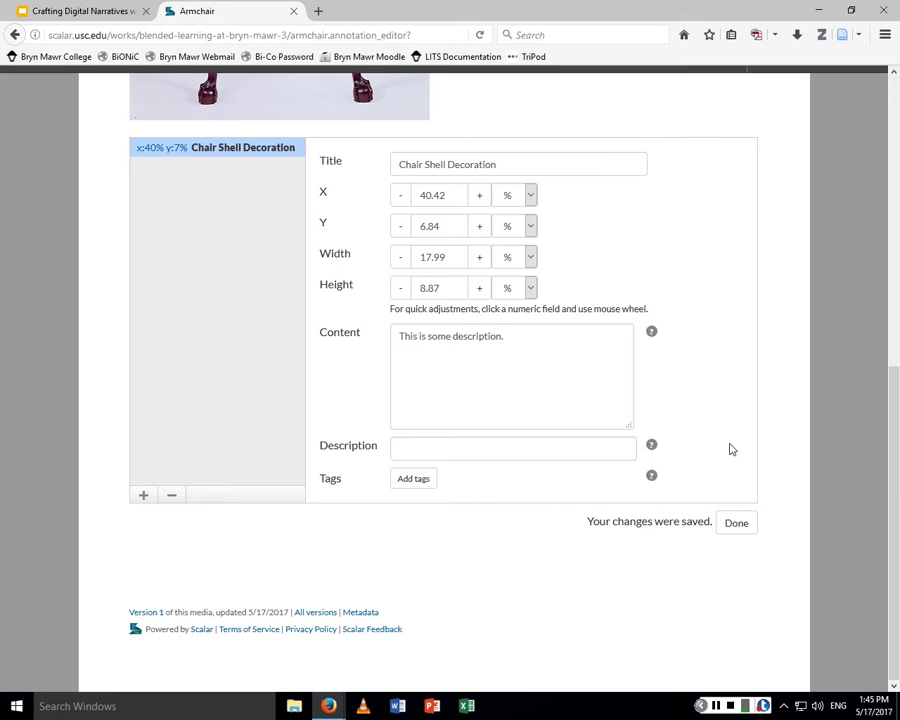
pyautogui.click(466, 336)
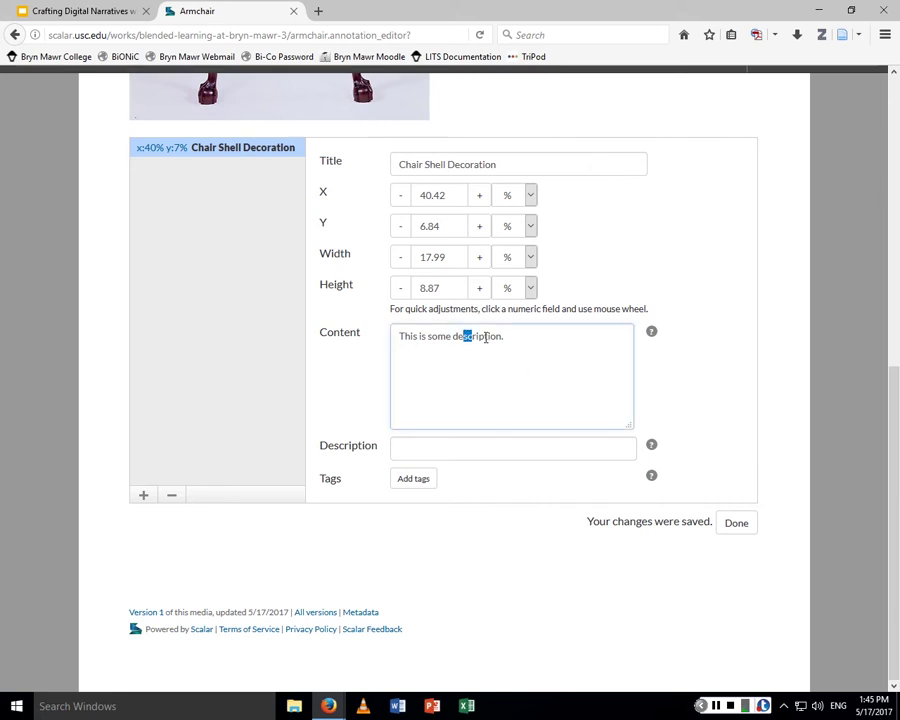
pyautogui.click(522, 337)
pyautogui.write('This')
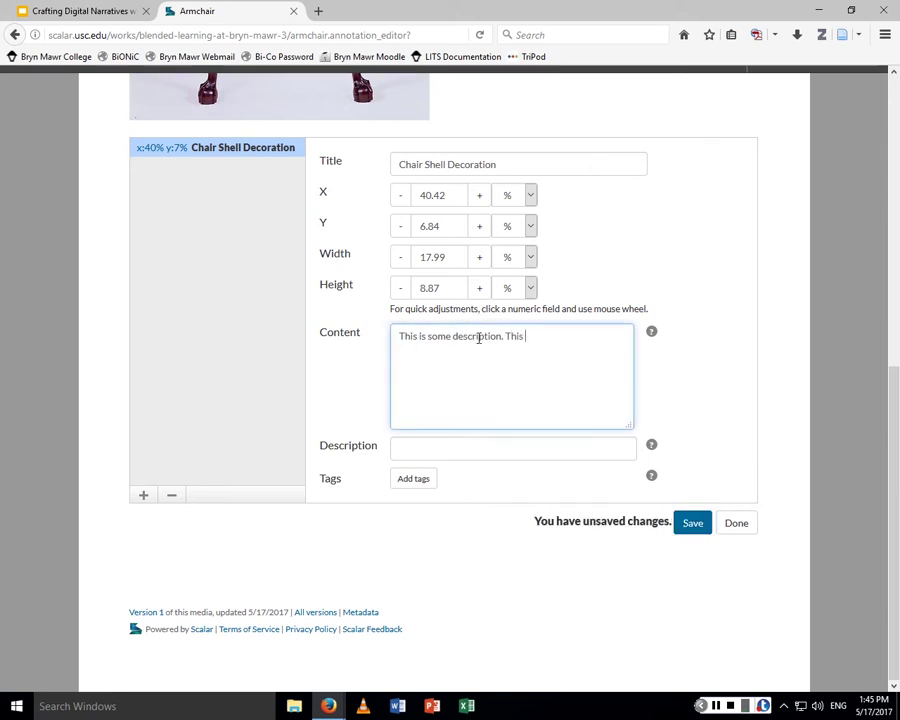
pyautogui.write(' is a <a href="http://')
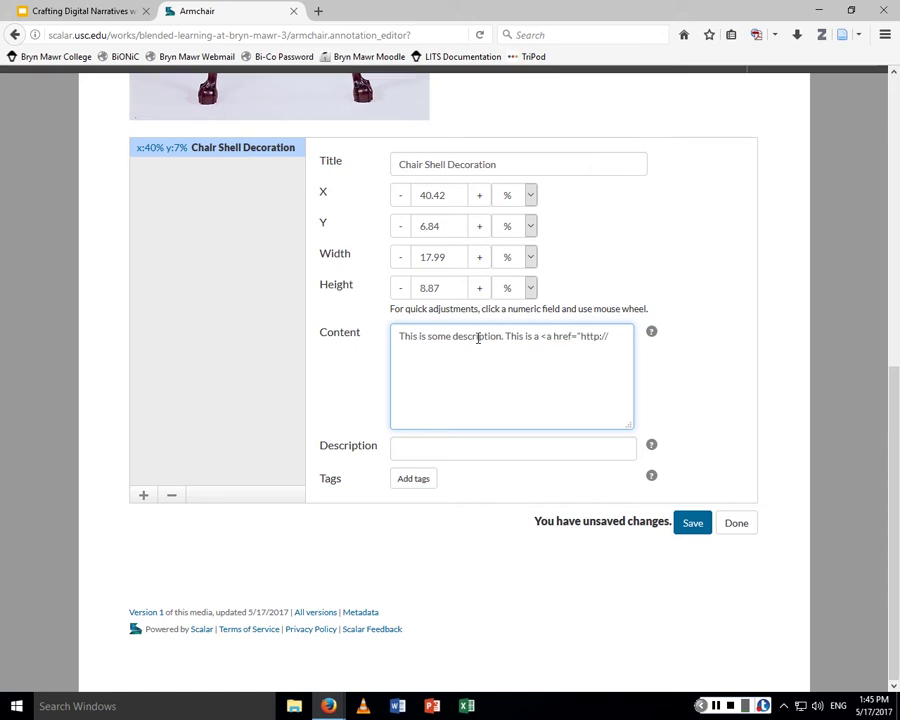
pyautogui.write('brynm')
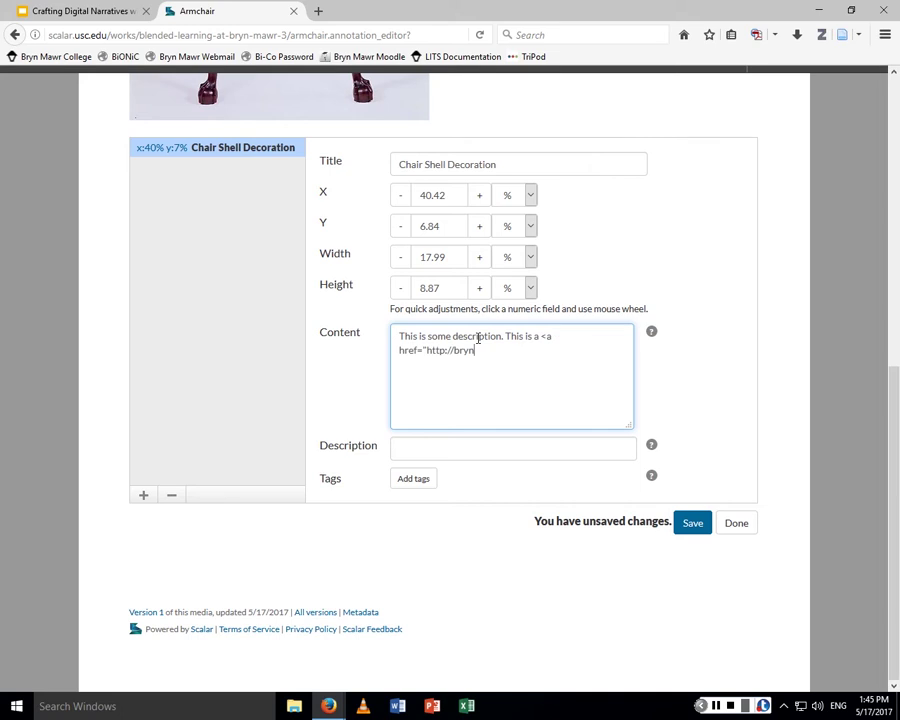
pyautogui.write('war.edu">link</a>')
pyautogui.click(517, 351)
pyautogui.write('"')
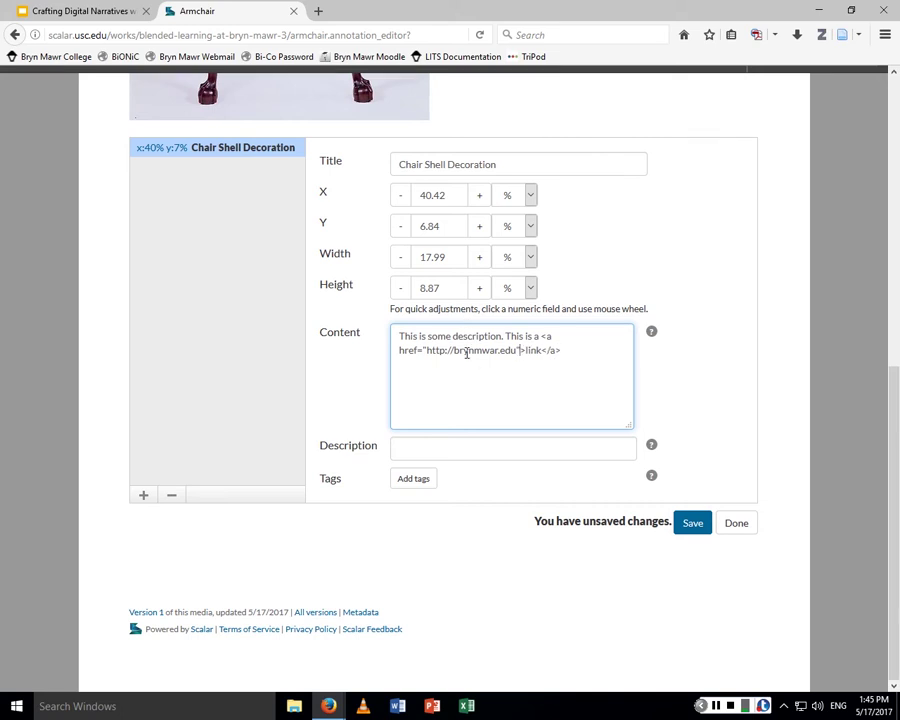
pyautogui.click(479, 352)
pyautogui.press('Delete')
pyautogui.write('w')
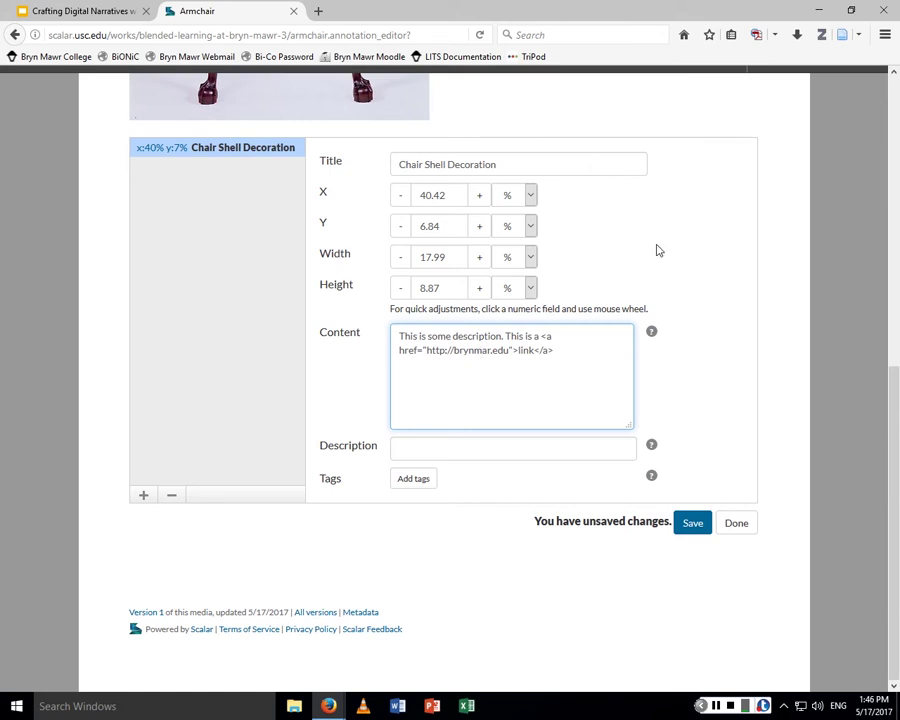
pyautogui.click(583, 349)
pyautogui.click(697, 526)
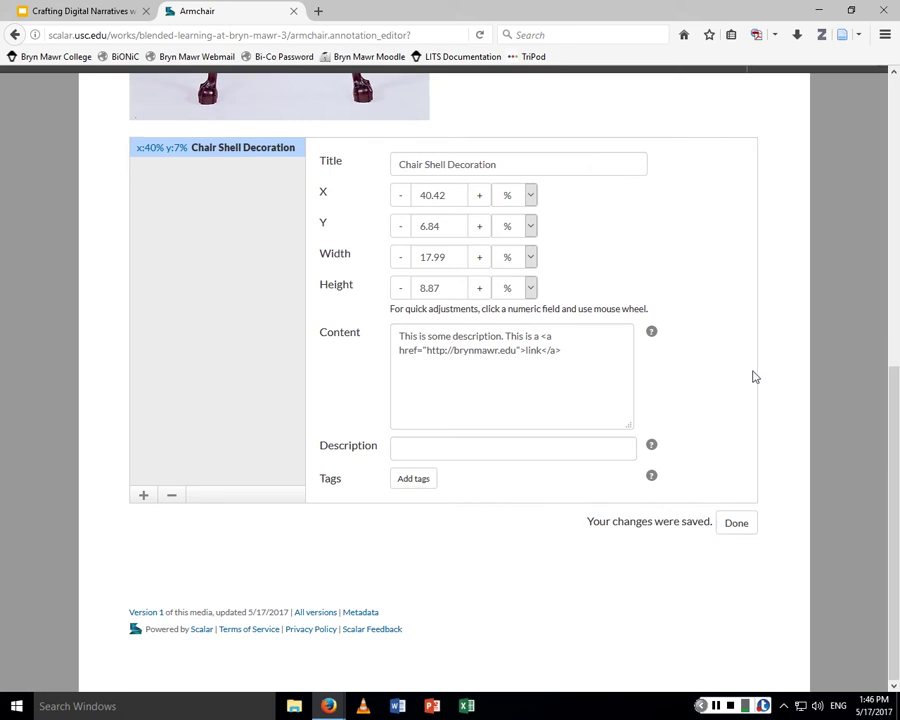
# Review the annotation on the armchair image, finish editing and return to the Armchair media page.
pyautogui.scroll(5, 710, 362)
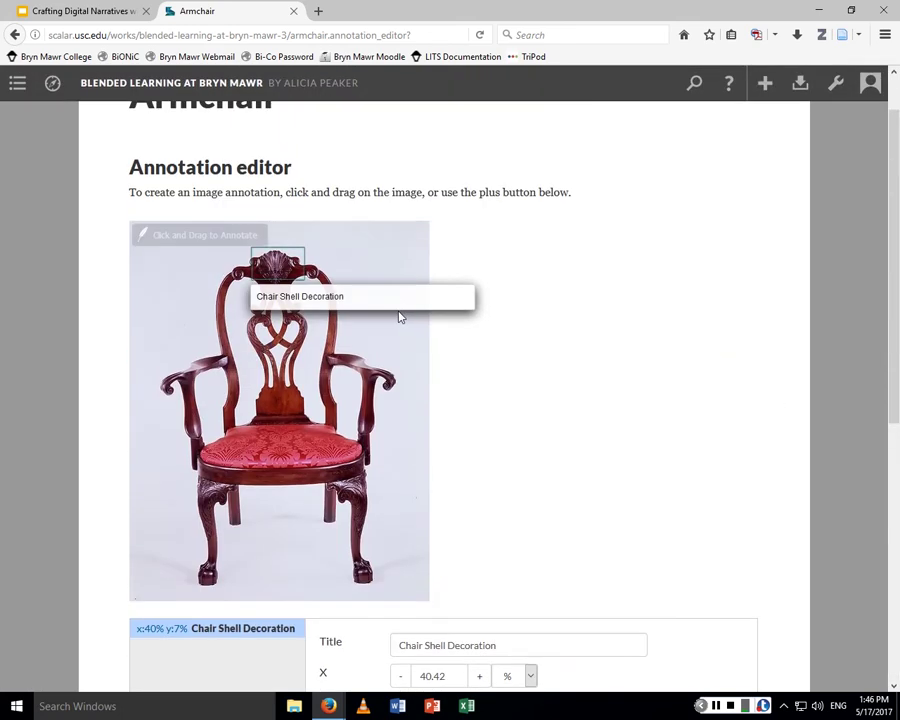
pyautogui.scroll(-5, 707, 360)
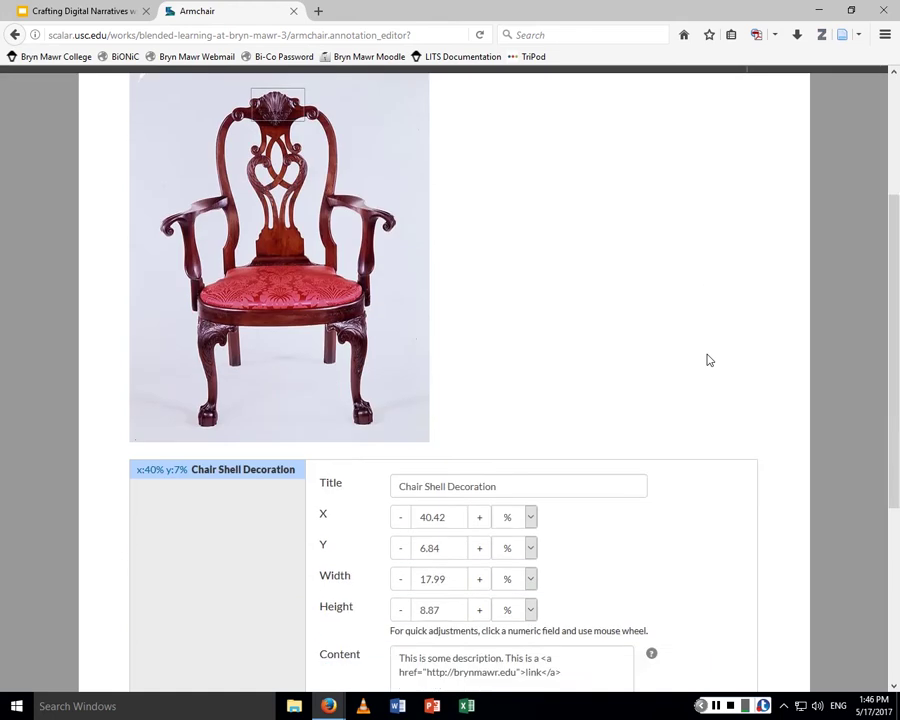
pyautogui.scroll(-1, 707, 360)
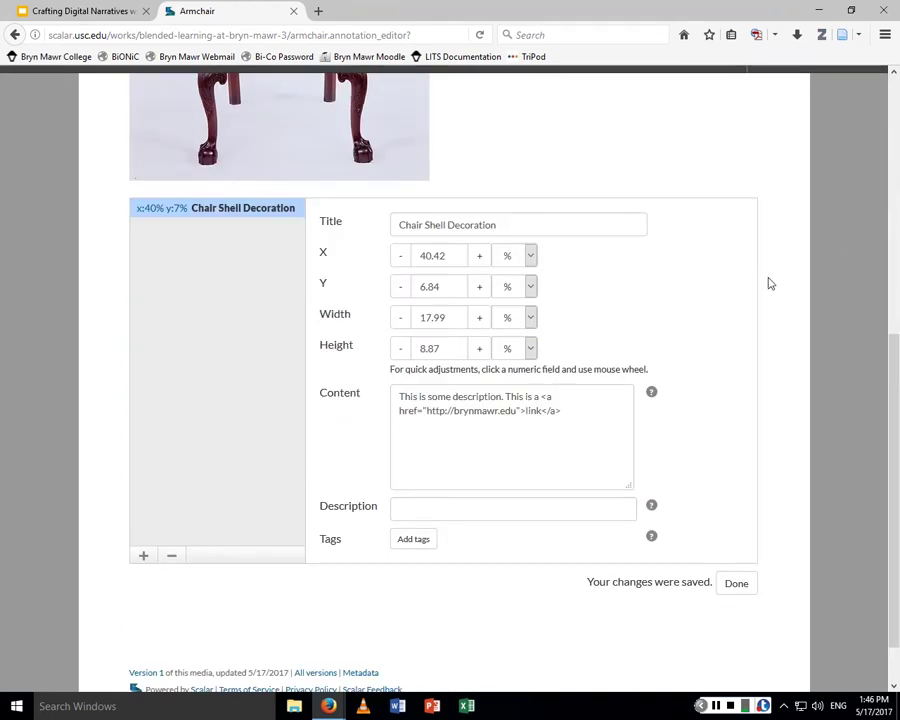
pyautogui.scroll(-1, 766, 284)
pyautogui.scroll(8, 763, 283)
pyautogui.moveTo(277, 333)
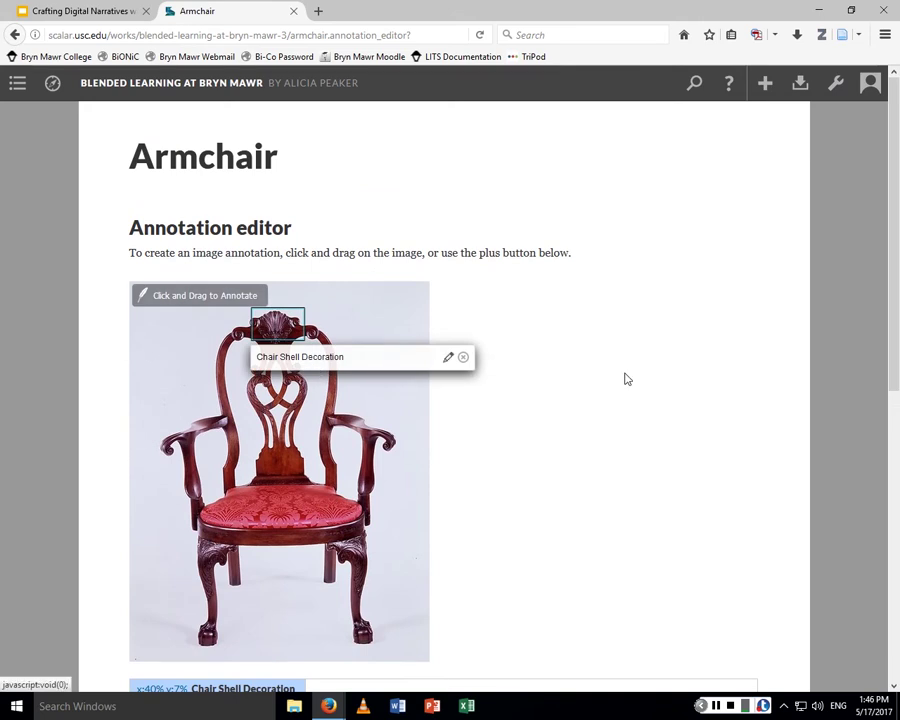
pyautogui.scroll(-5, 627, 377)
pyautogui.click(592, 444)
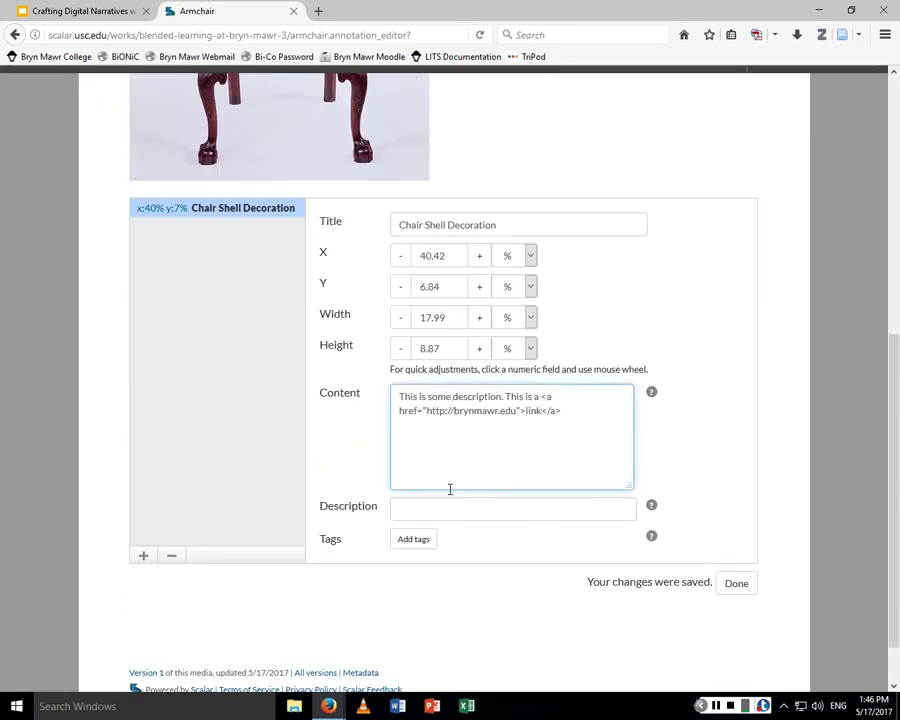
pyautogui.click(737, 585)
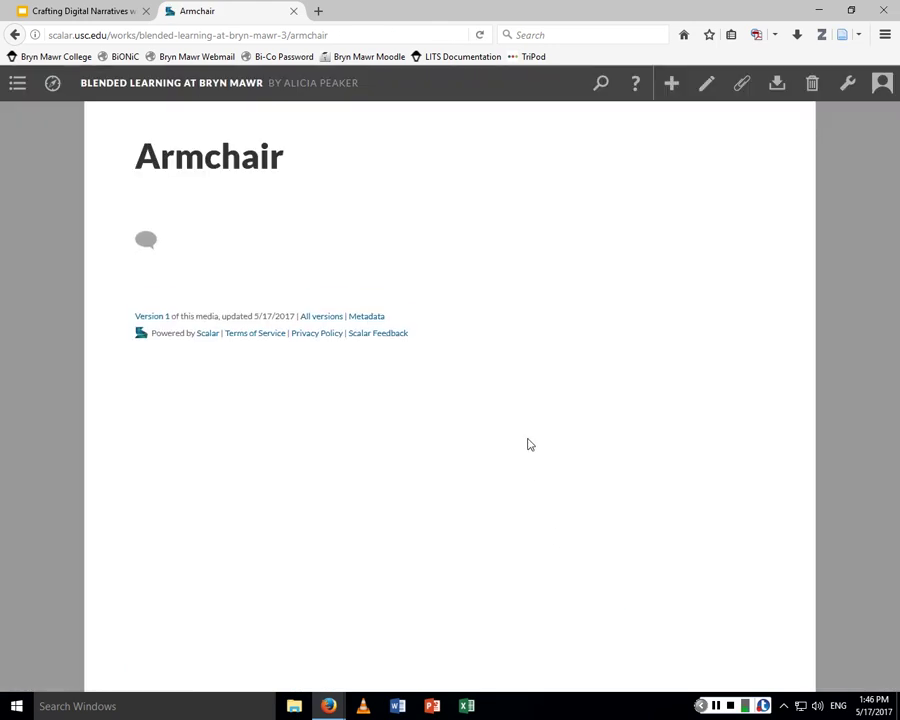
# Display the shell decoration annotation on the armchair, follow its link and go back to the Armchair page.
pyautogui.moveTo(301, 261)
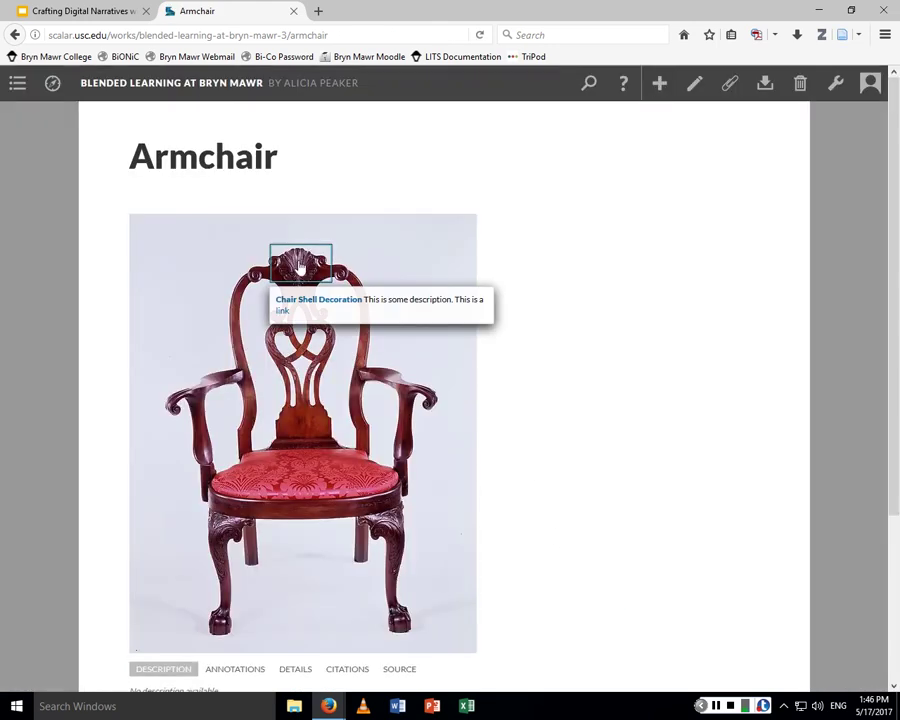
pyautogui.click(283, 310)
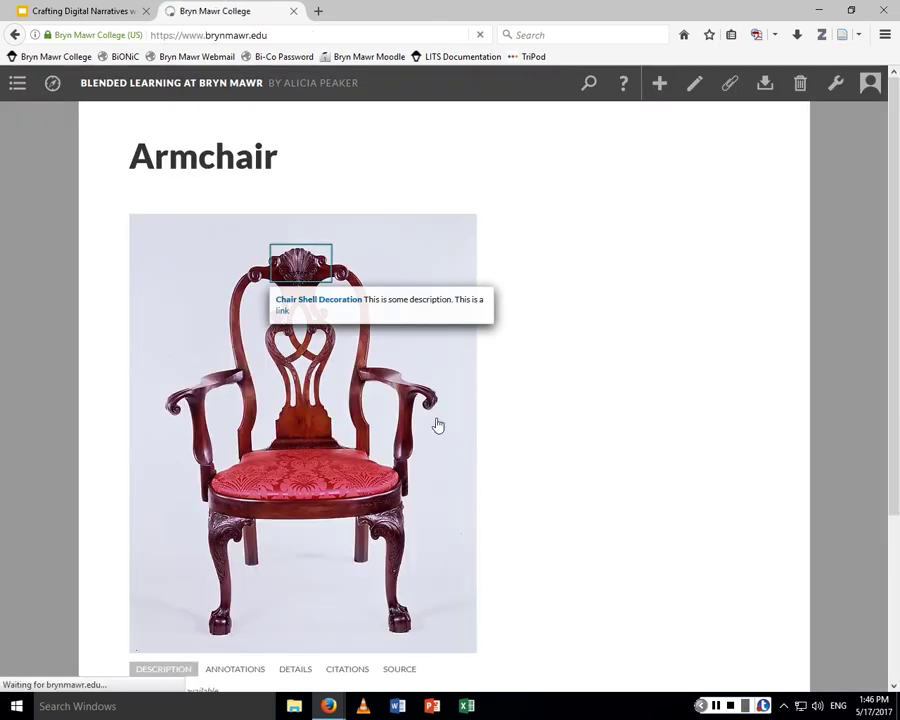
pyautogui.click(15, 34)
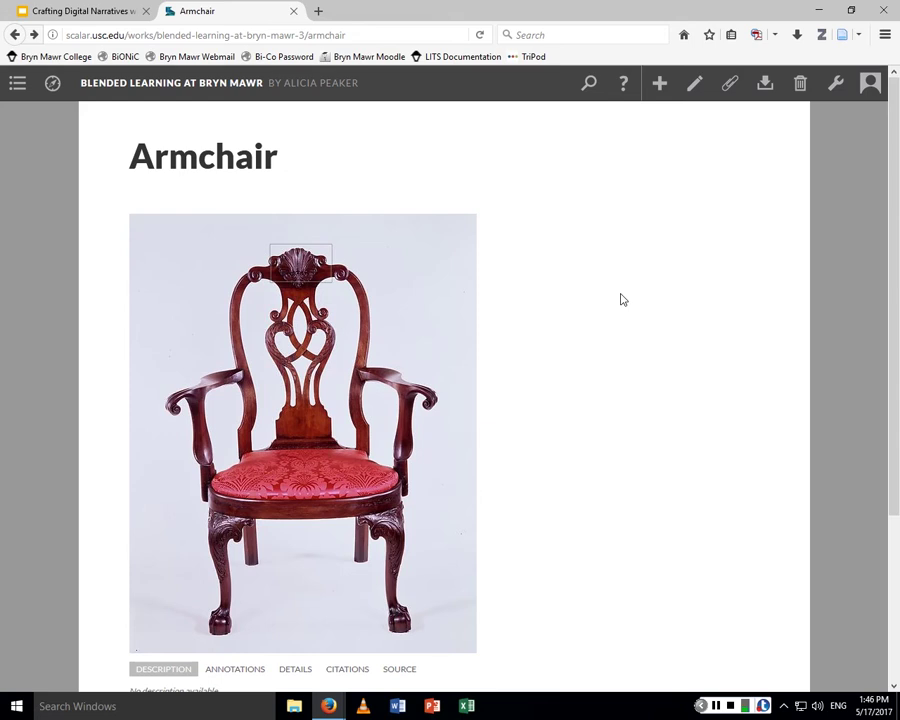
# Open the Campus video from the book's media index and bring up its annotation editor.
pyautogui.click(18, 85)
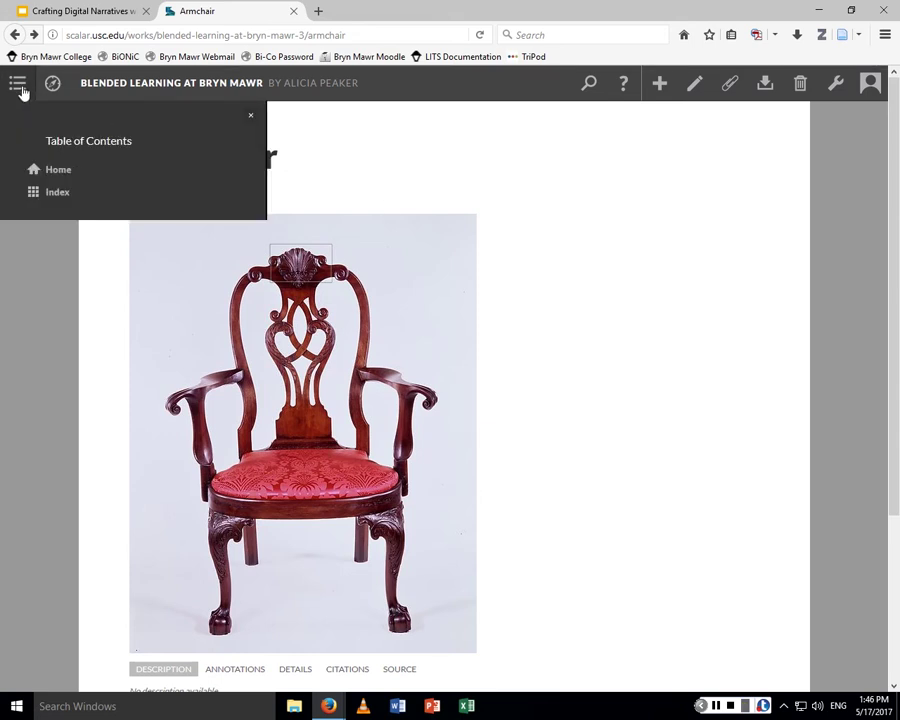
pyautogui.click(58, 193)
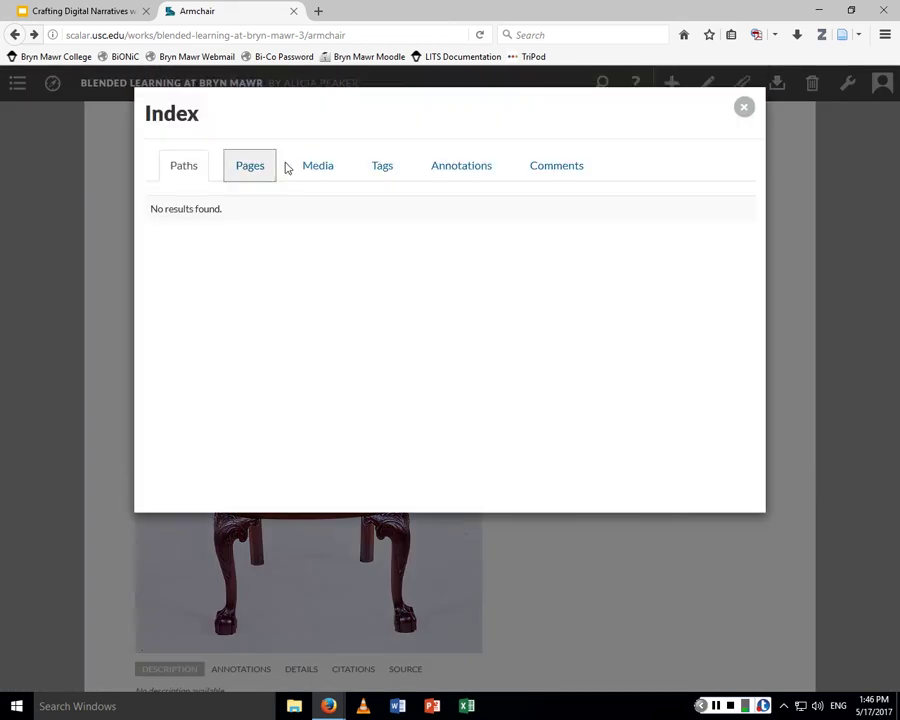
pyautogui.click(313, 168)
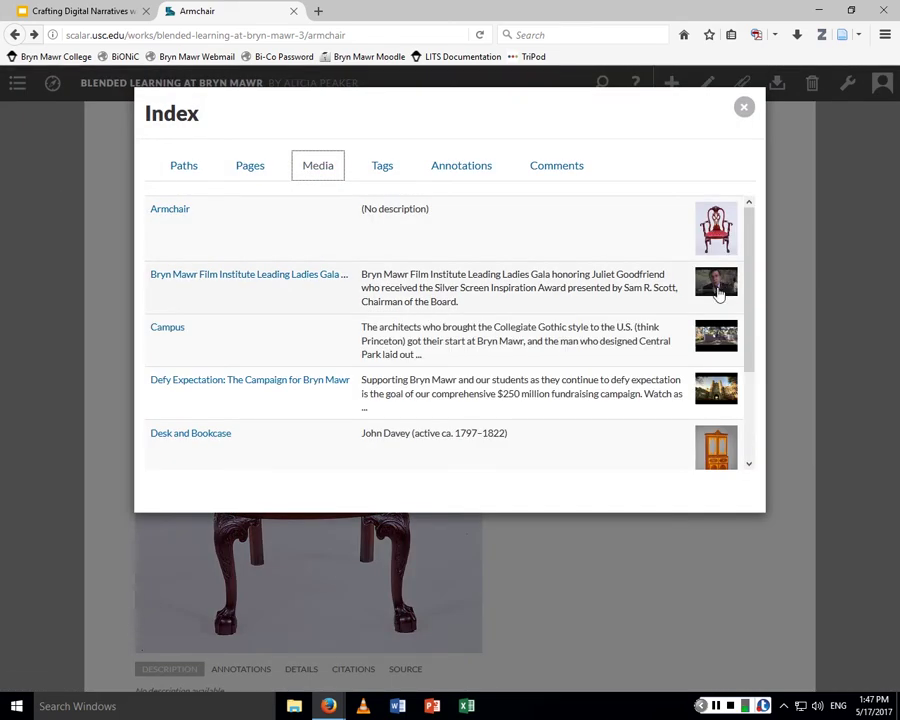
pyautogui.click(724, 350)
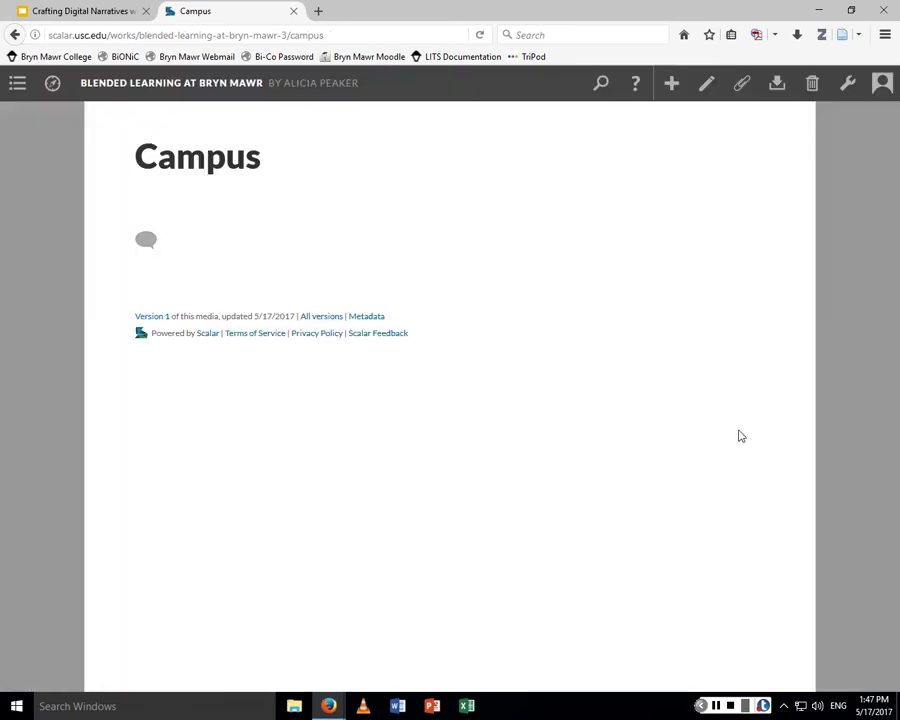
pyautogui.click(735, 91)
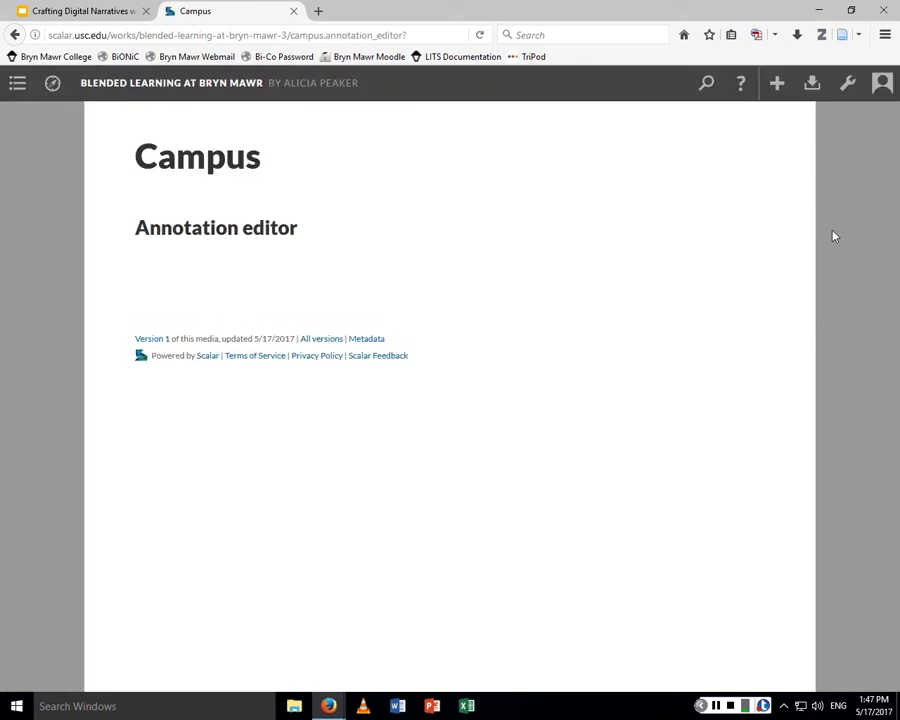
# Play the Campus video to about 5 seconds, pause it and add an annotation starting at that moment.
pyautogui.scroll(-3, 848, 277)
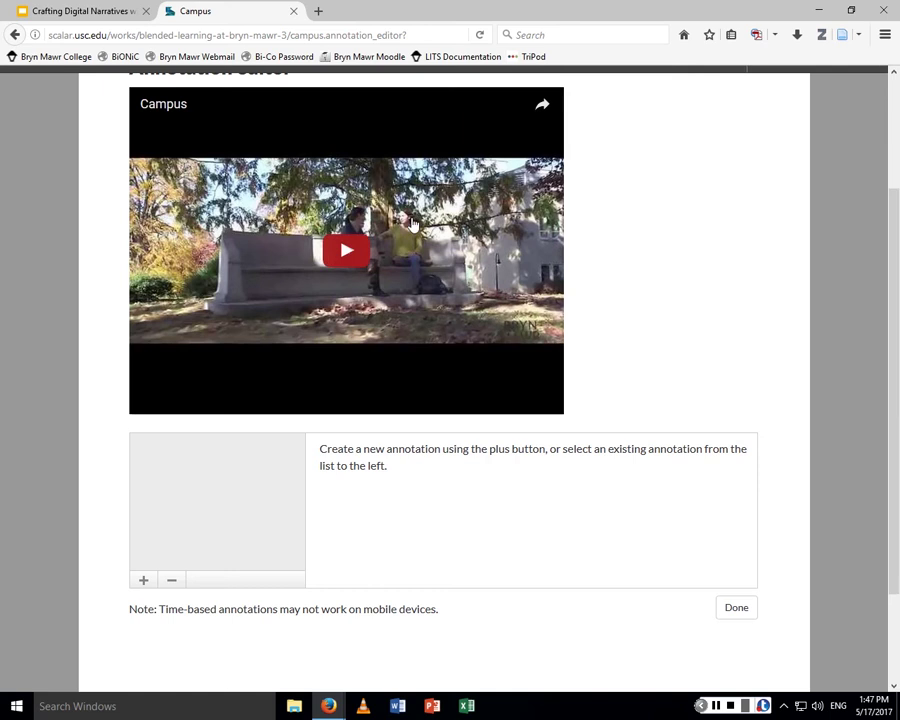
pyautogui.click(347, 256)
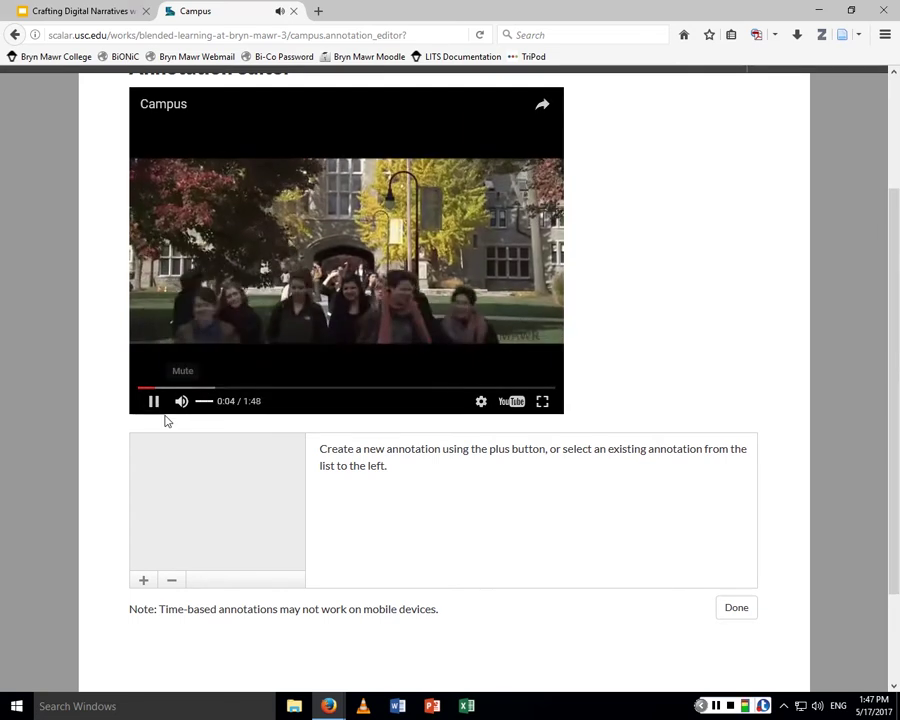
pyautogui.click(153, 402)
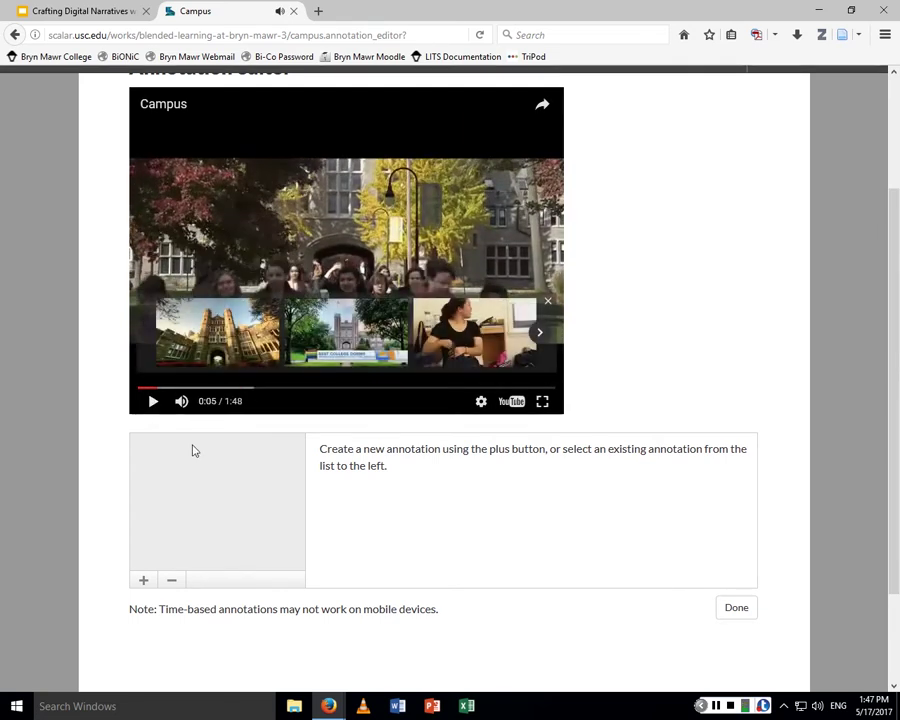
pyautogui.click(143, 581)
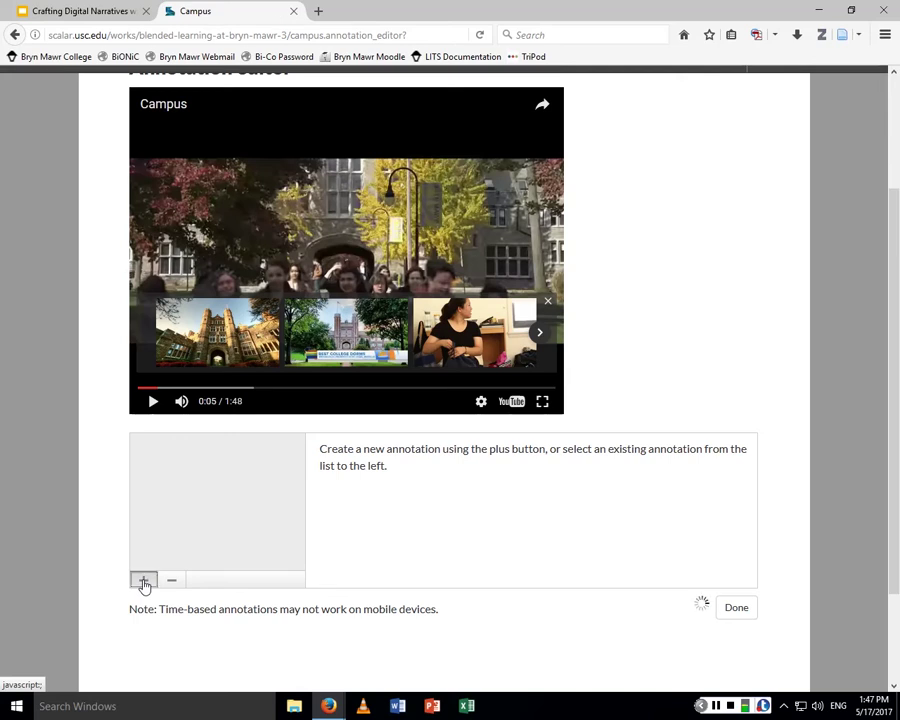
# Resume the Campus video, set the annotation's end at about 8 seconds and pause playback.
pyautogui.scroll(-2, 470, 515)
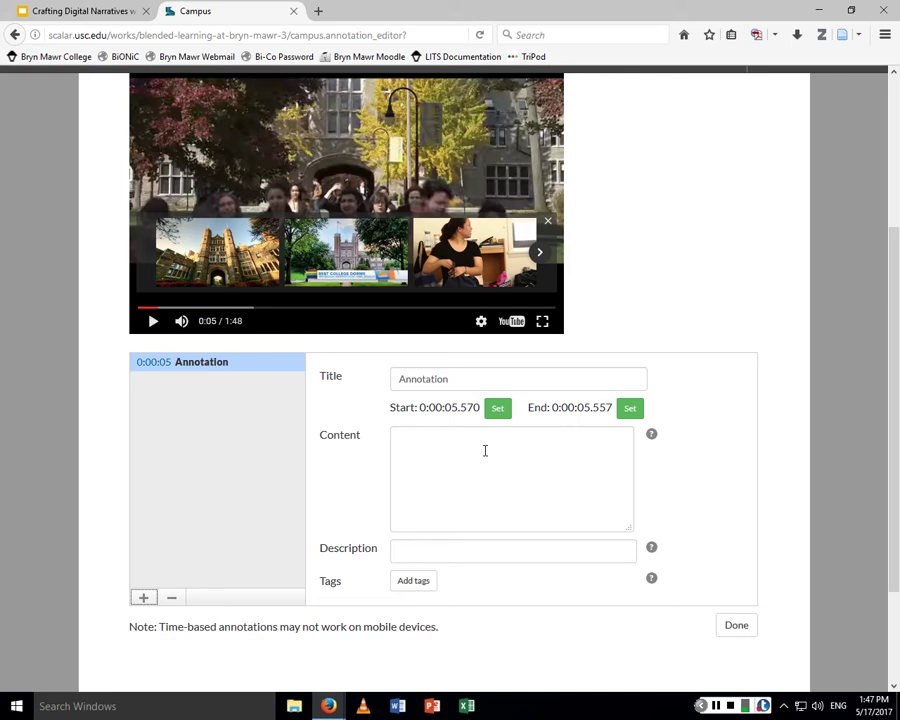
pyautogui.click(153, 323)
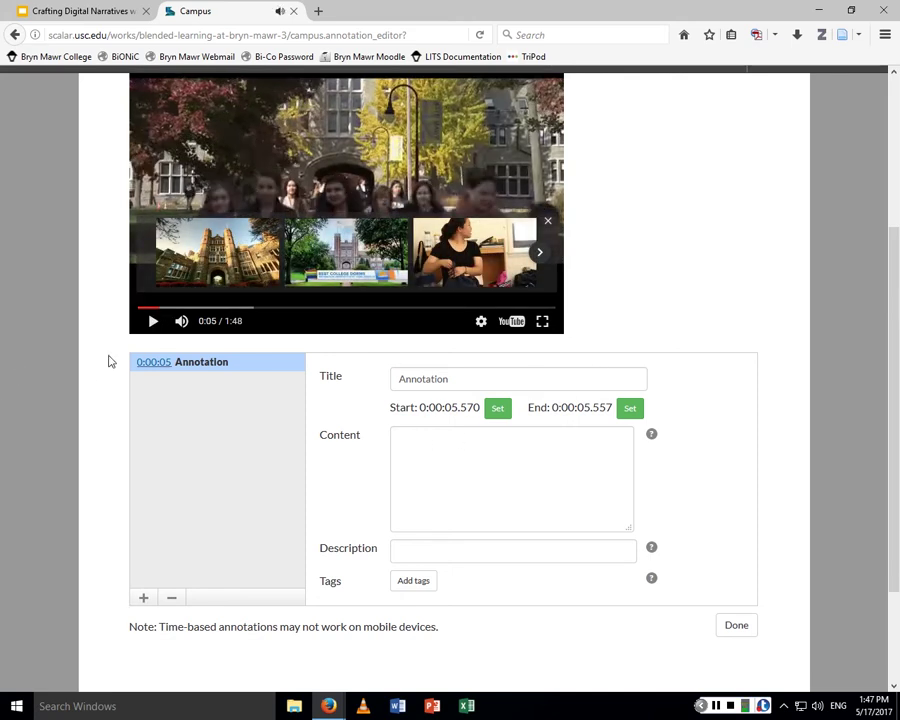
pyautogui.click(153, 322)
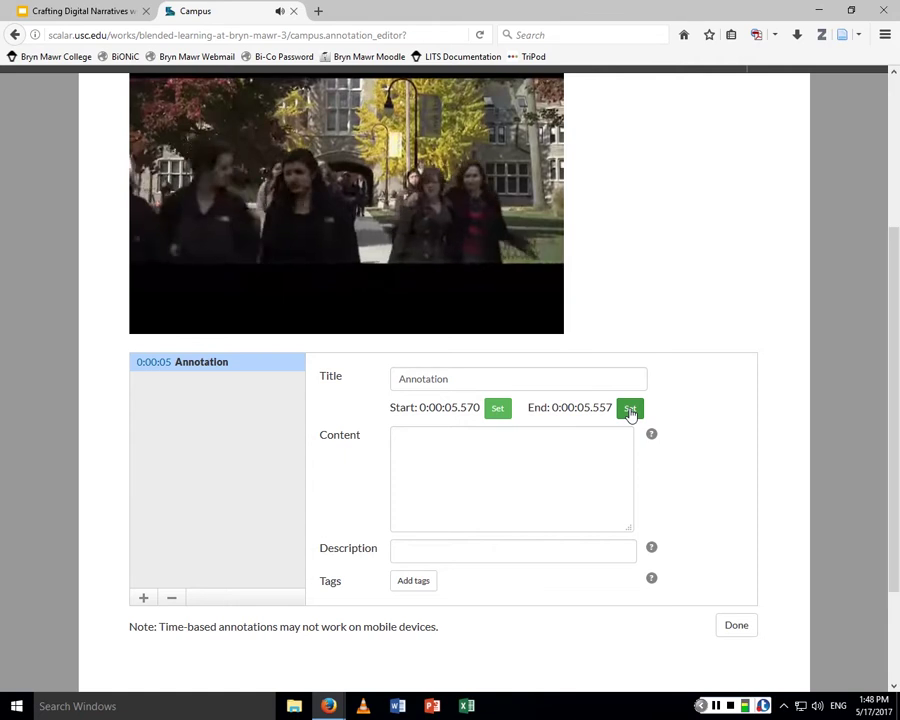
pyautogui.click(630, 412)
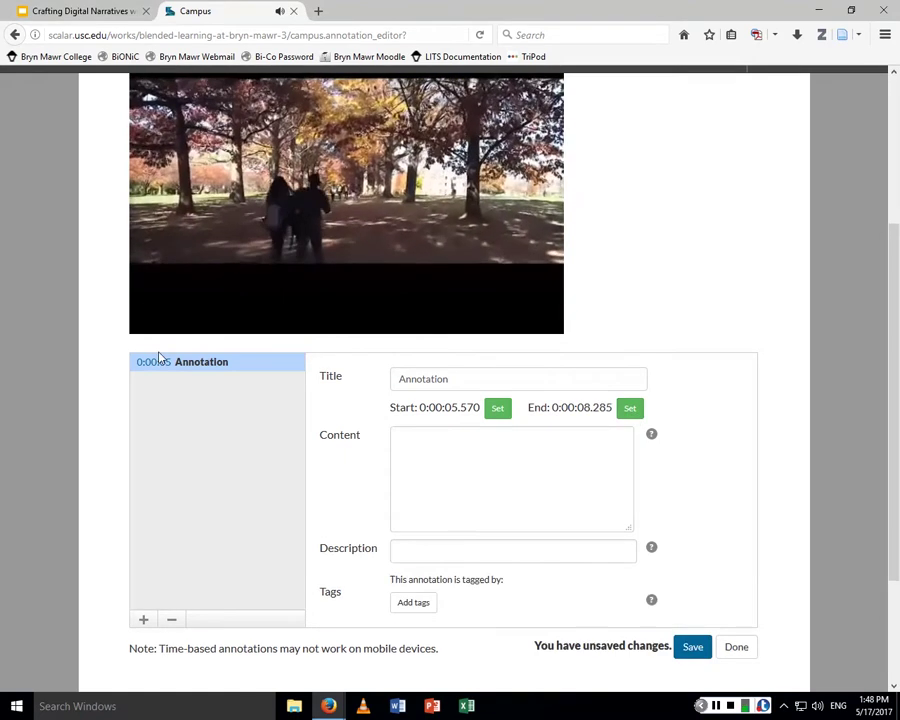
pyautogui.click(155, 320)
# Title the video annotation "Students Walking".
pyautogui.click(502, 373)
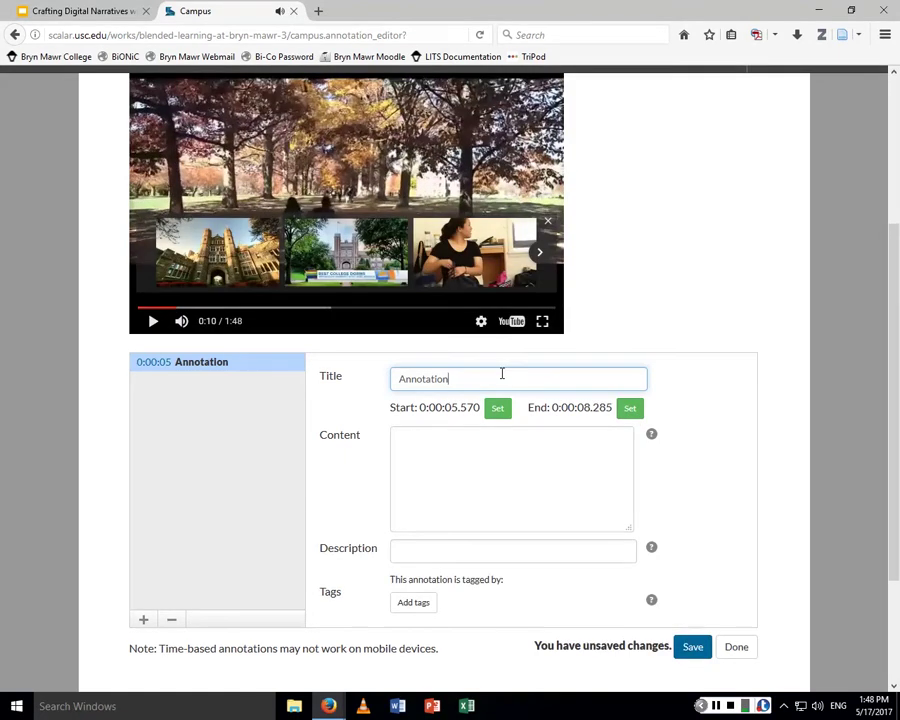
pyautogui.moveTo(488, 378); pyautogui.dragTo(308, 368)
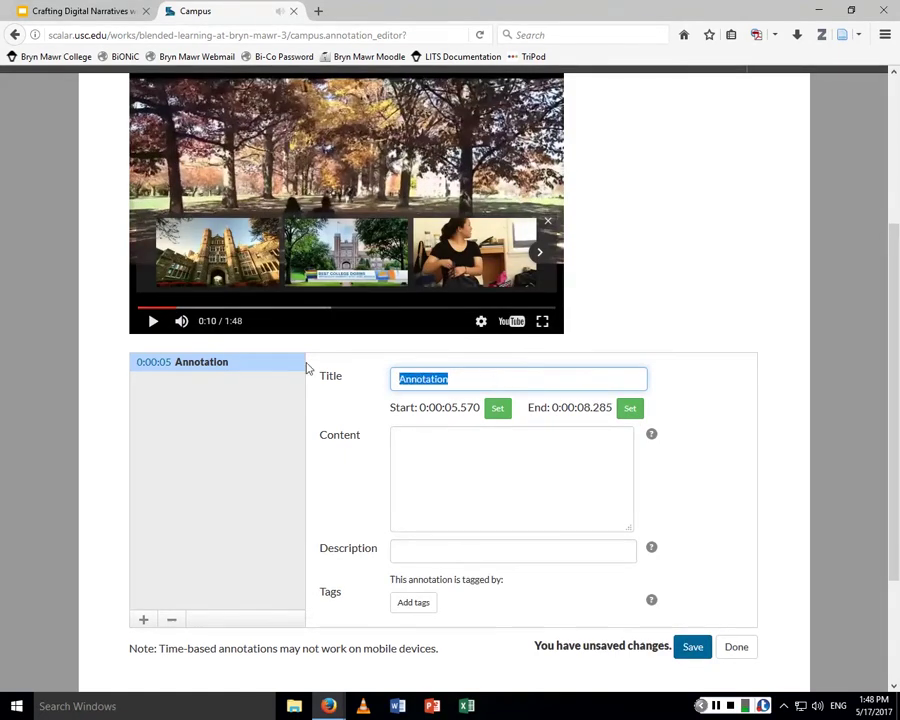
pyautogui.write('Students Walking')
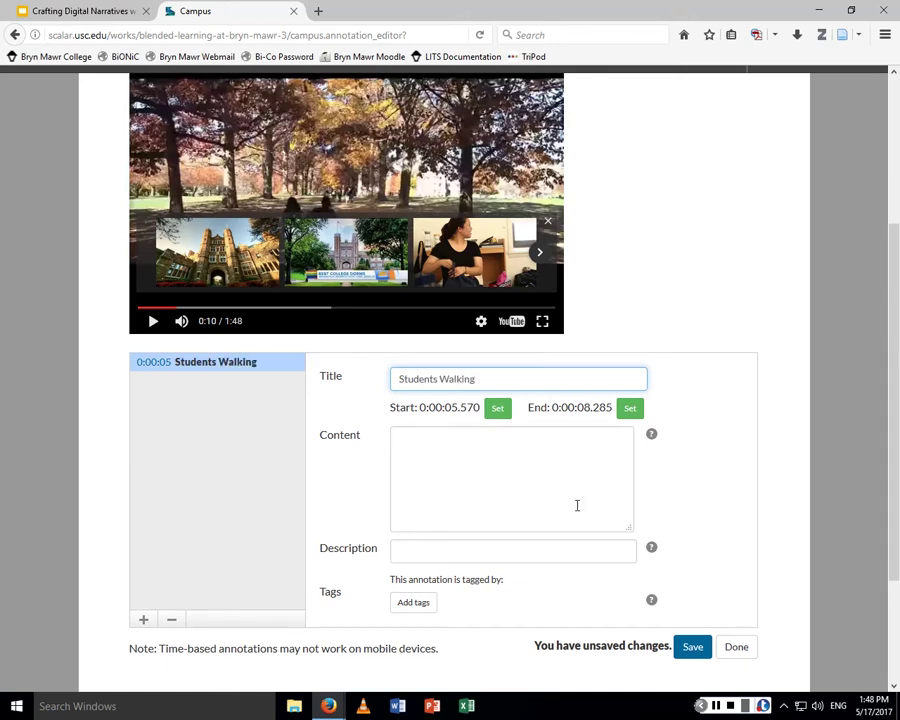
# Enter "This is an example of students walking on campus." as the annotation's content and save it.
pyautogui.click(578, 497)
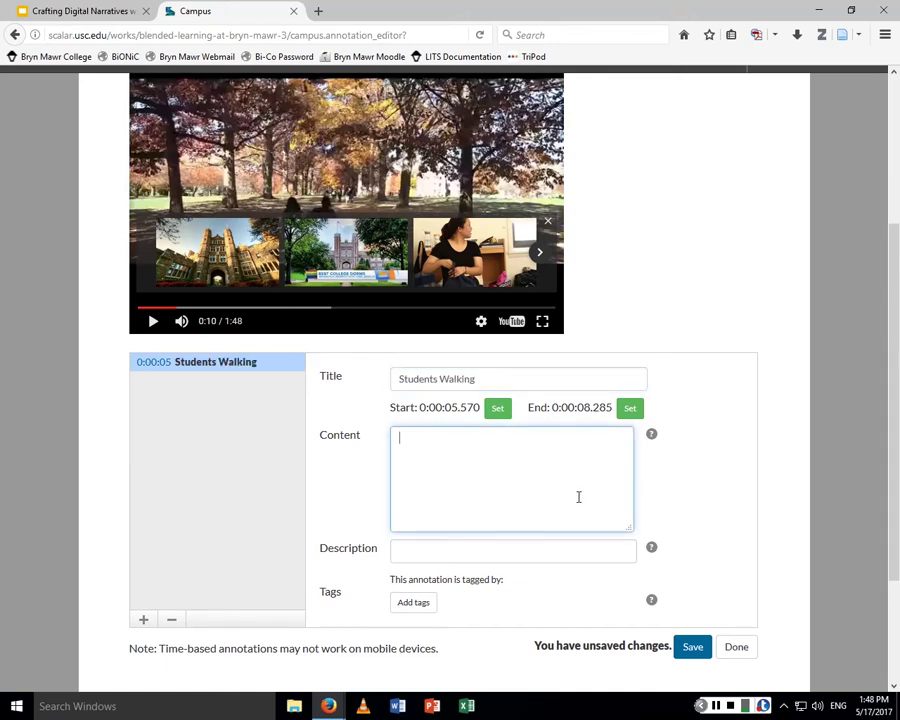
pyautogui.scroll(-2, 460, 436)
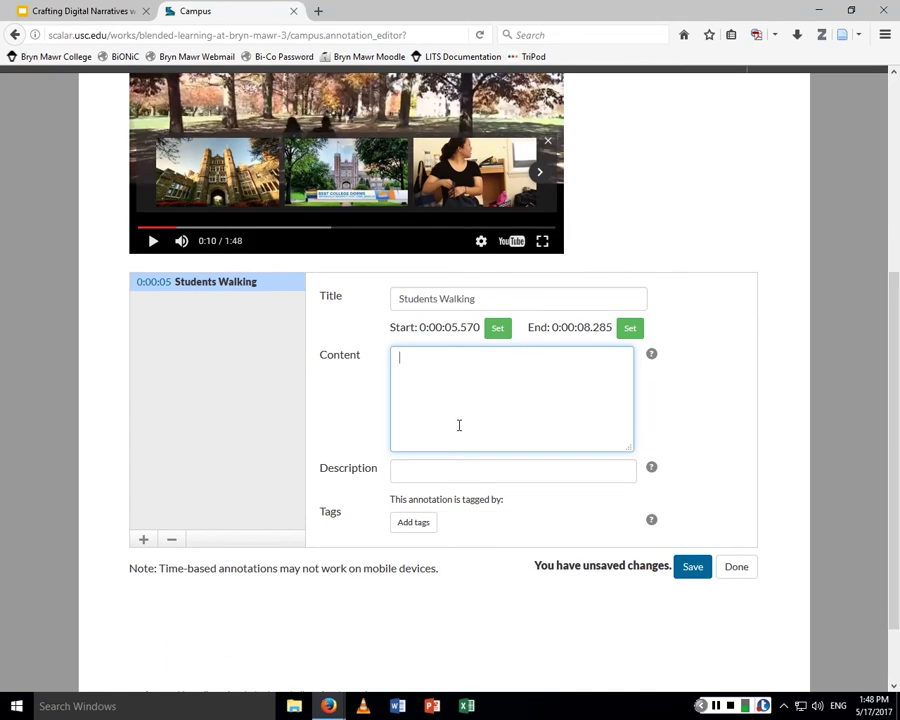
pyautogui.write('This is an example of ')
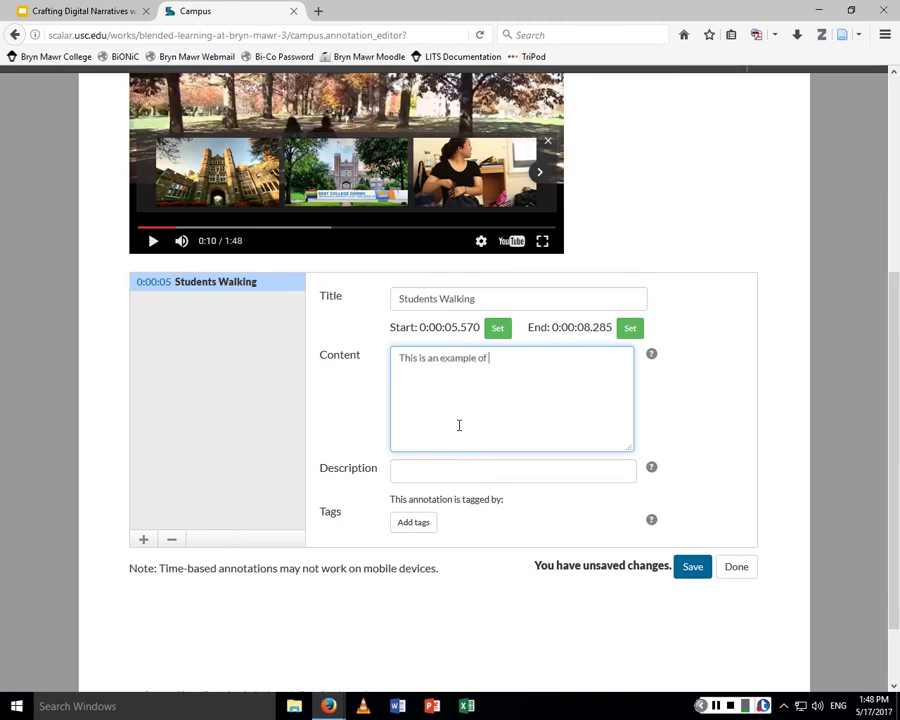
pyautogui.write('students walking on campus.')
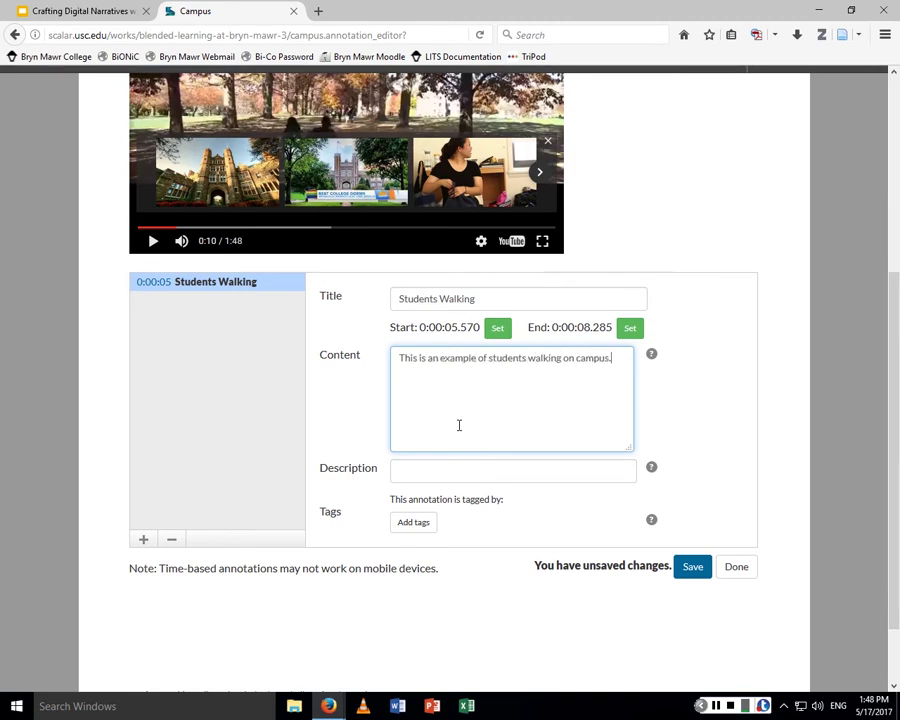
pyautogui.click(692, 568)
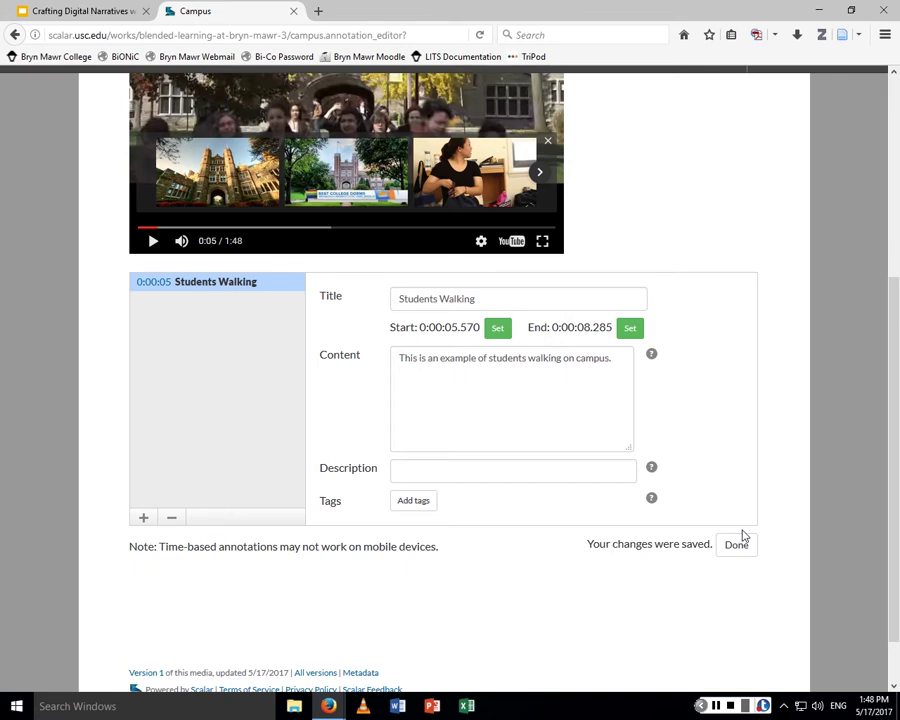
# Finish annotating and play the "Students Walking" annotation from the Campus page's annotation list.
pyautogui.click(746, 546)
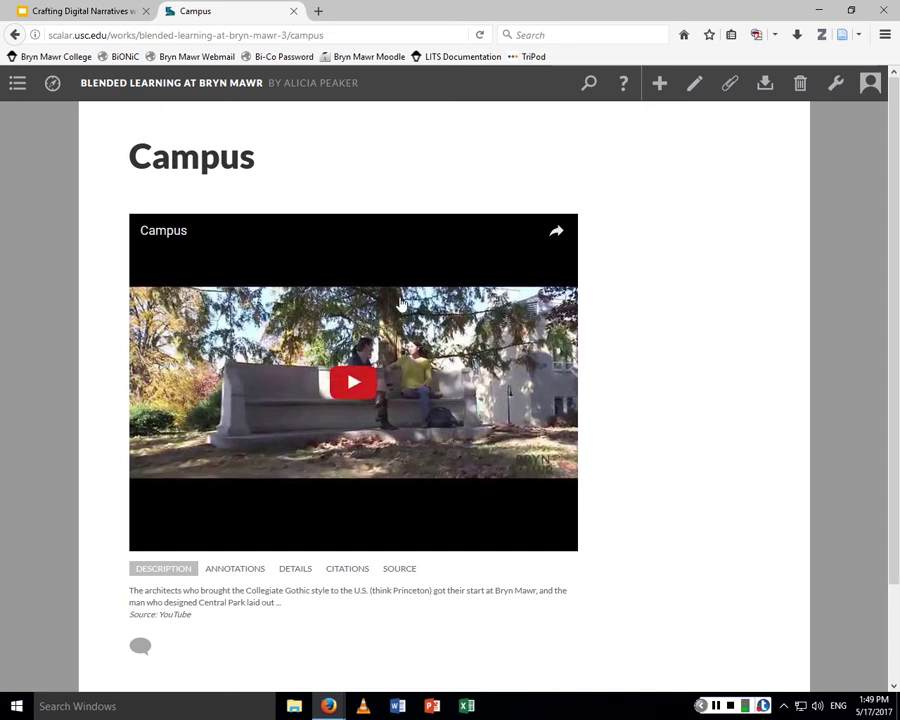
pyautogui.click(235, 569)
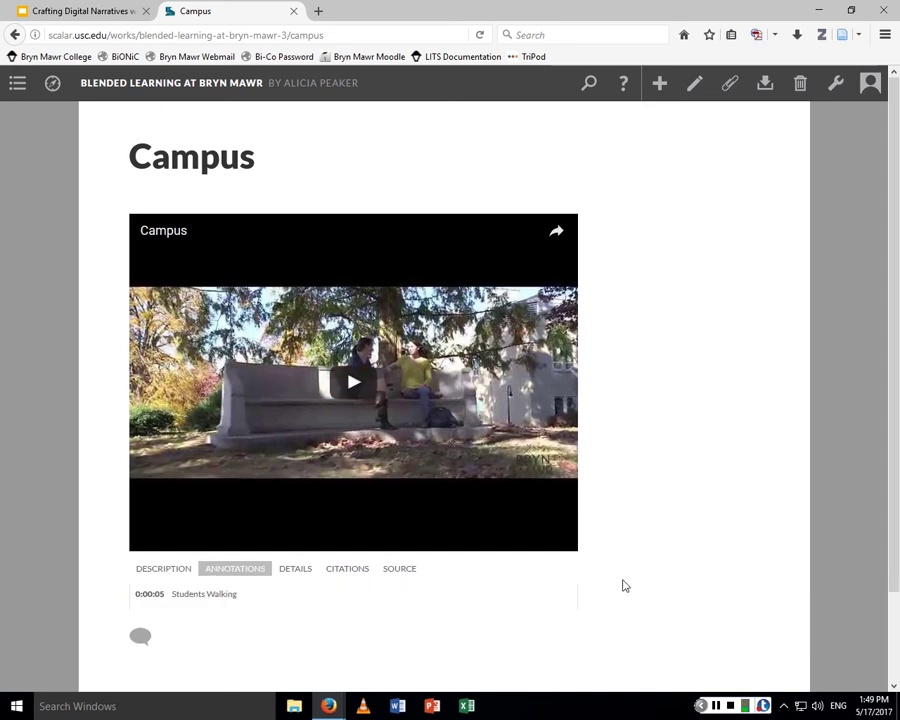
pyautogui.scroll(-2, 630, 583)
pyautogui.click(184, 523)
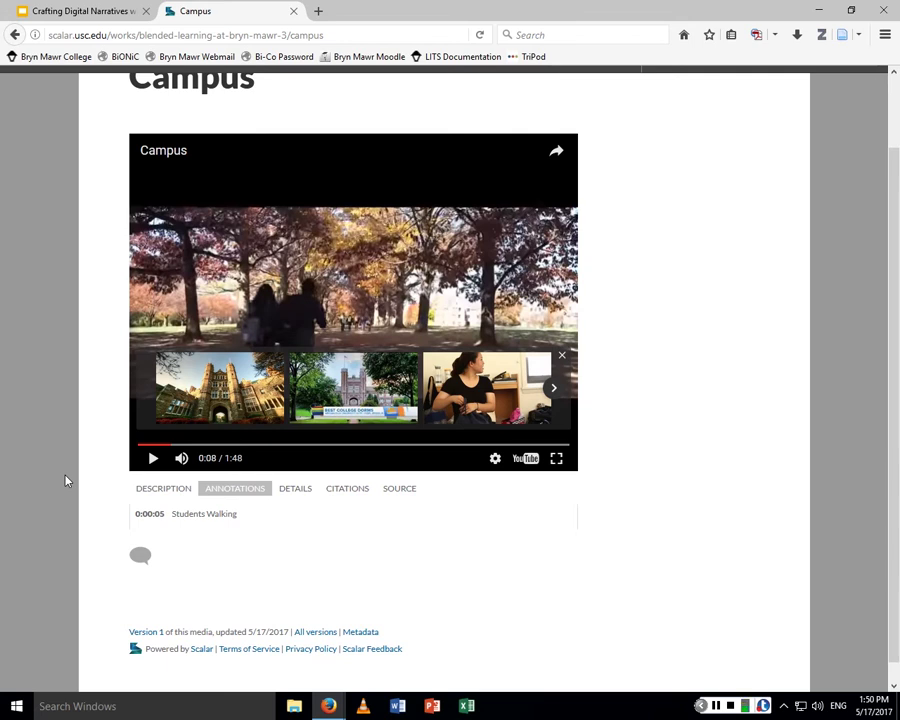
# Create a new page titled "Bryn Mawr in the Summer" with the body text "This is a sentence.".
pyautogui.scroll(2, 751, 257)
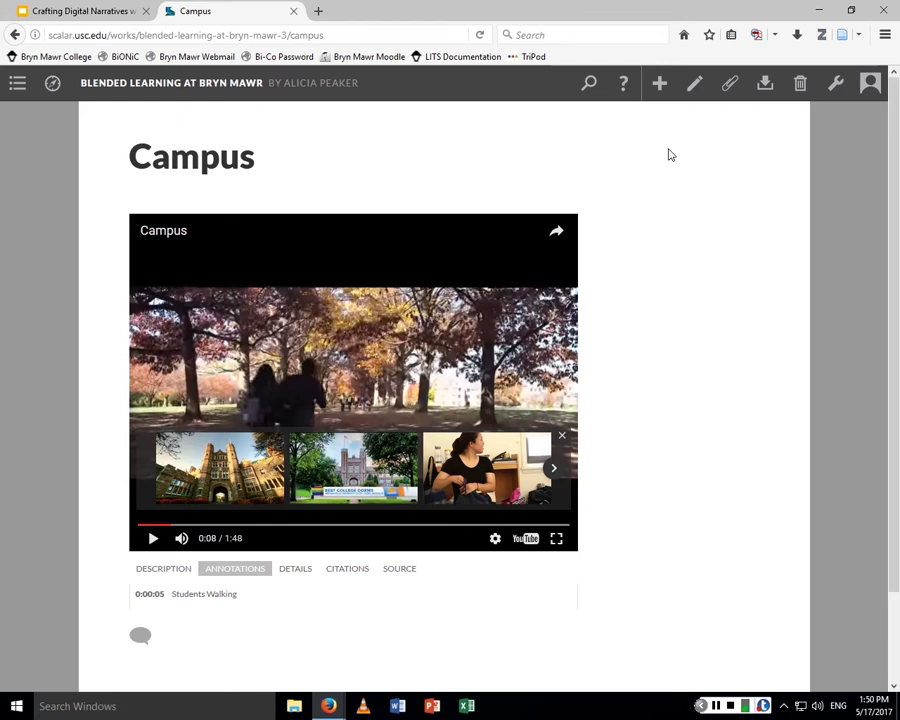
pyautogui.click(659, 86)
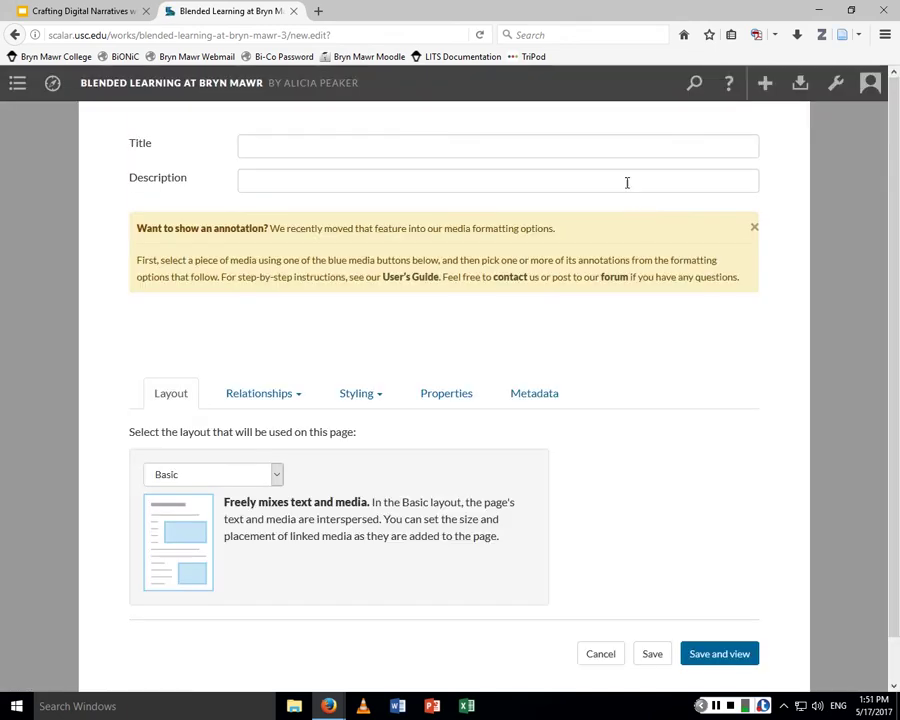
pyautogui.click(552, 147)
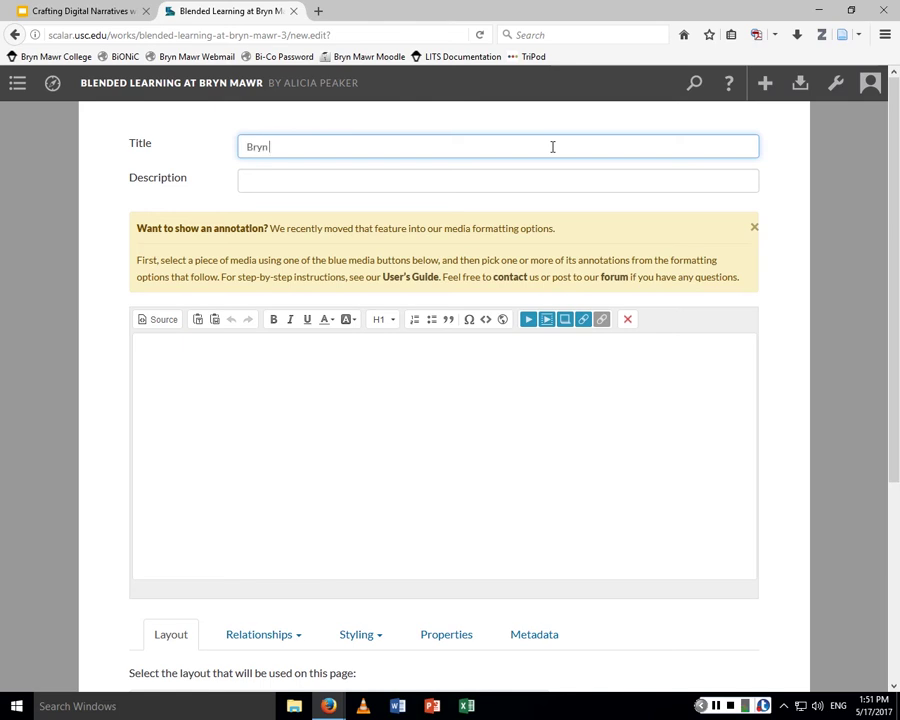
pyautogui.write('Mawr in the Summer')
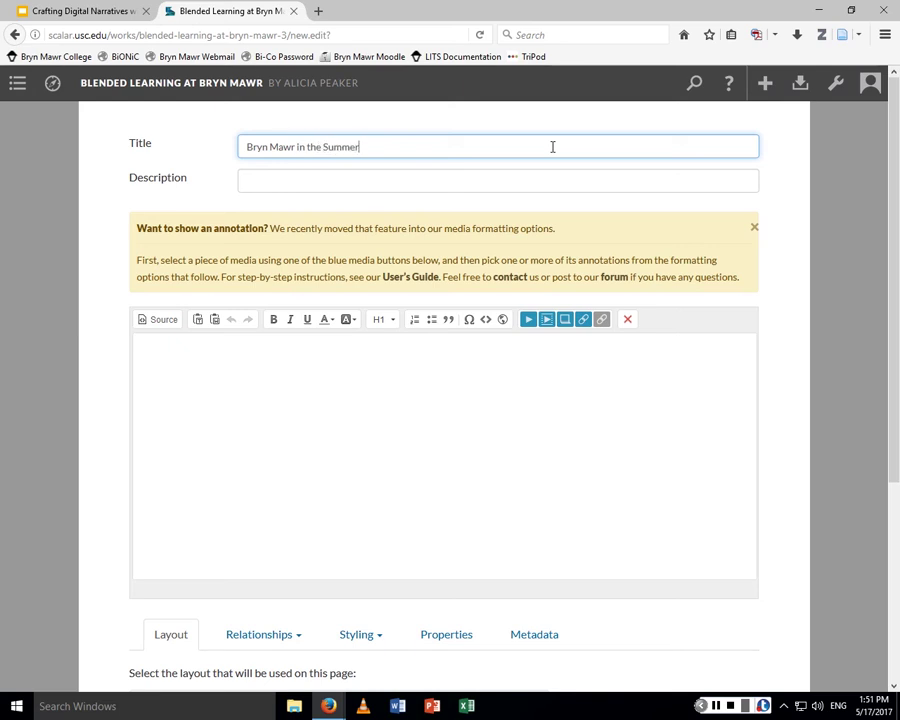
pyautogui.click(569, 385)
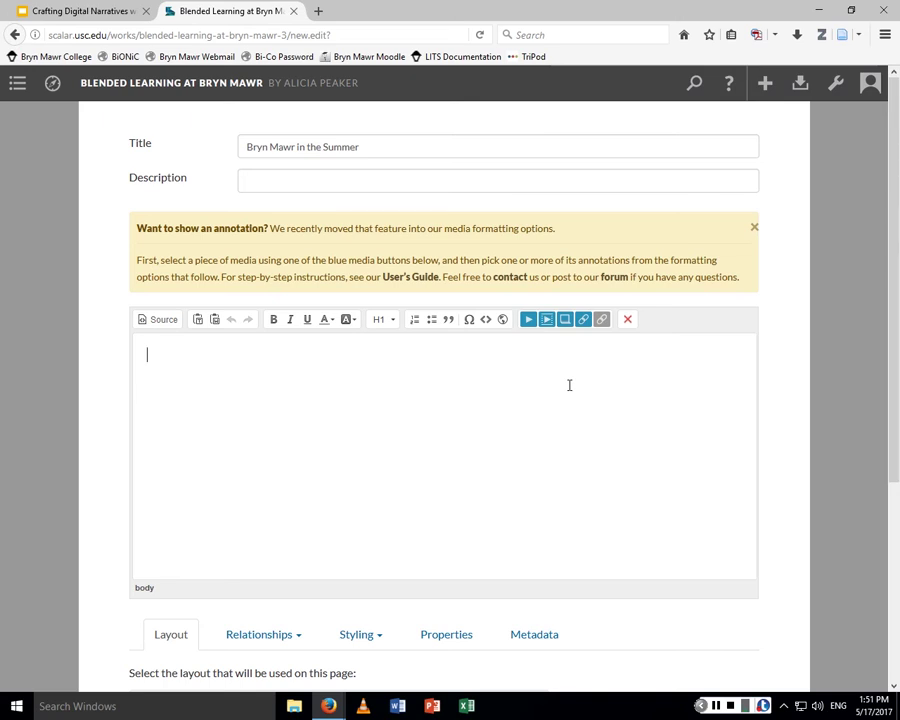
pyautogui.write('his is a sentence.')
pyautogui.rightClick(556, 381)
pyautogui.click(271, 380)
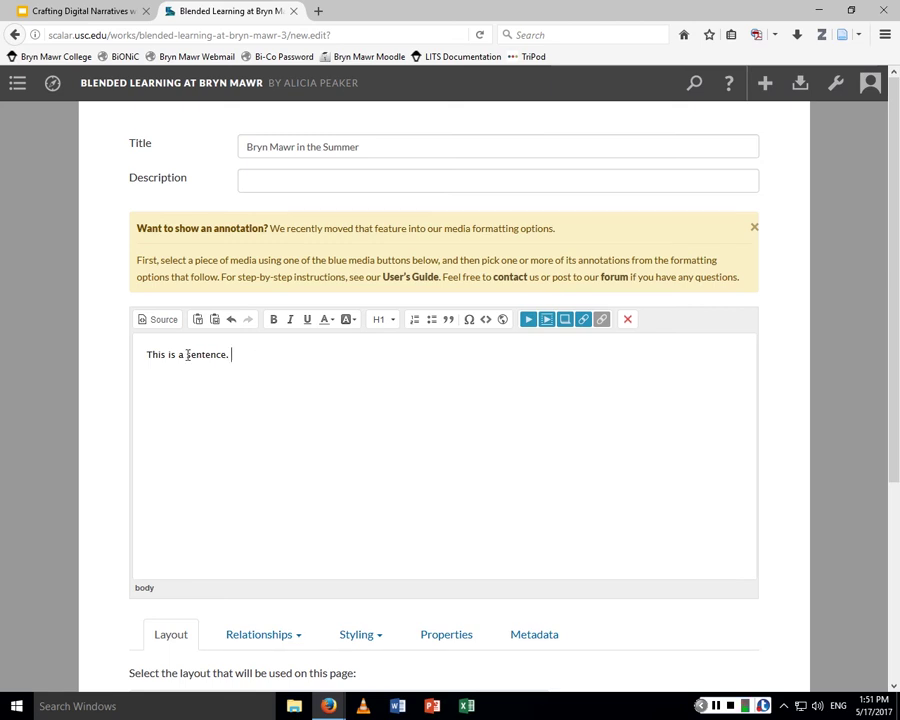
# Link the word "sentence" to the Campus video, with a Title And Description caption and the Students Walking annotation displayed.
pyautogui.moveTo(186, 354); pyautogui.dragTo(227, 354)
pyautogui.click(529, 320)
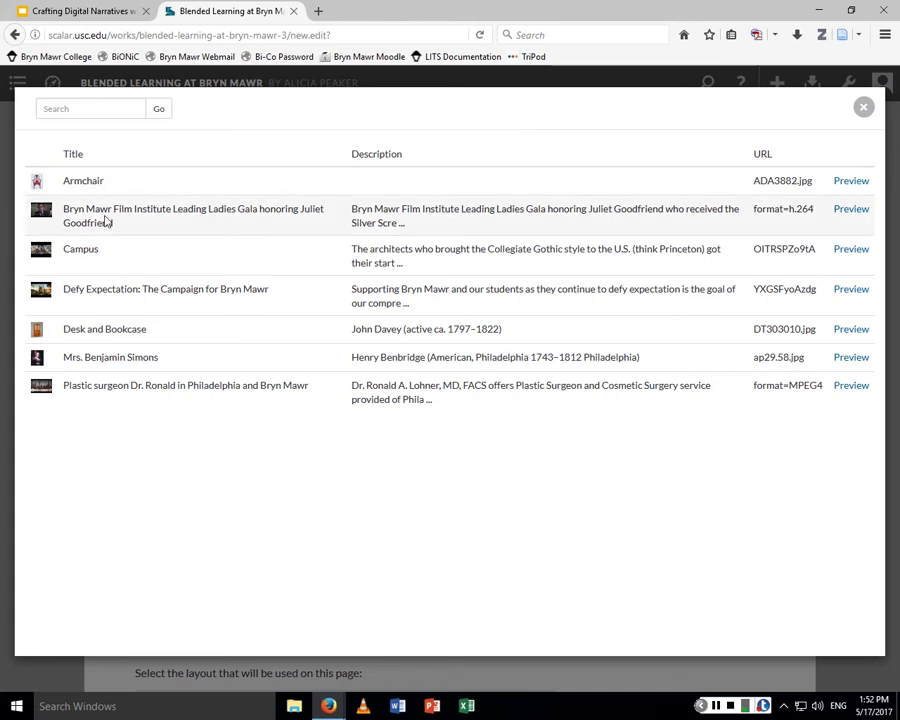
pyautogui.click(88, 248)
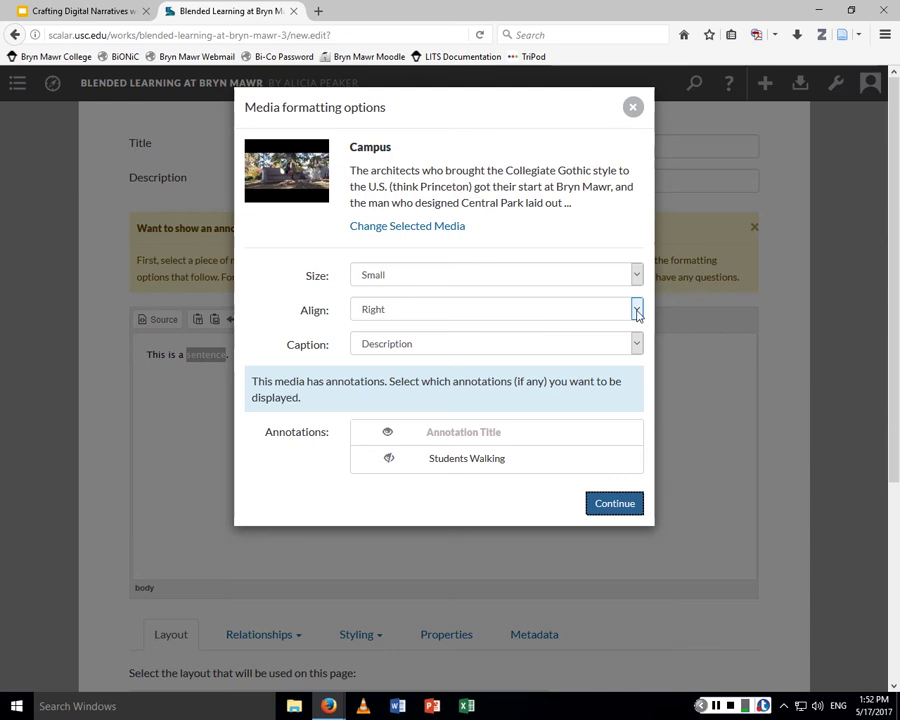
pyautogui.click(636, 343)
pyautogui.click(616, 387)
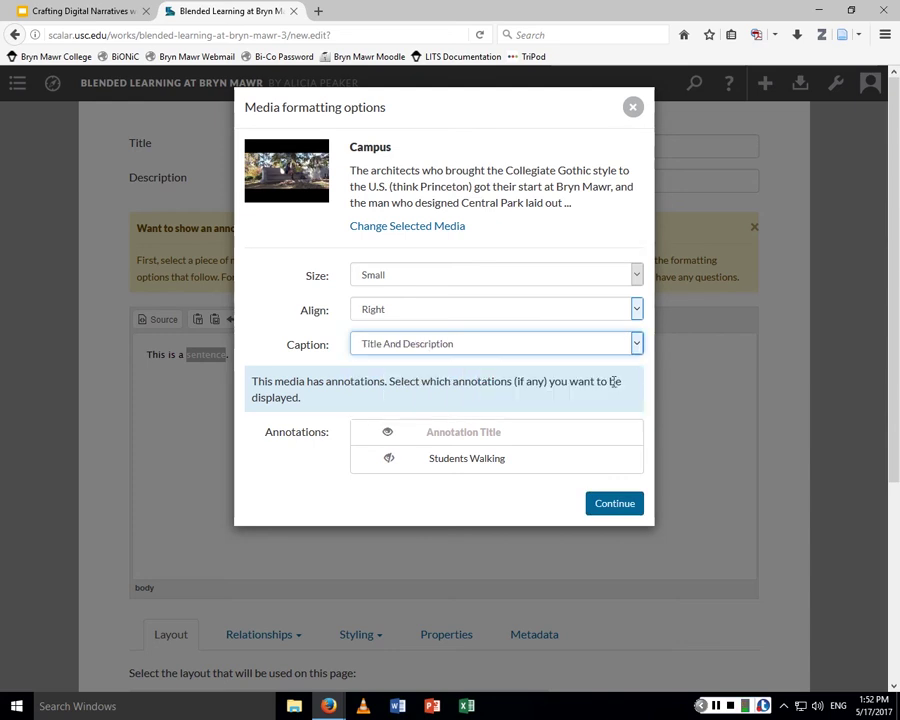
pyautogui.click(636, 343)
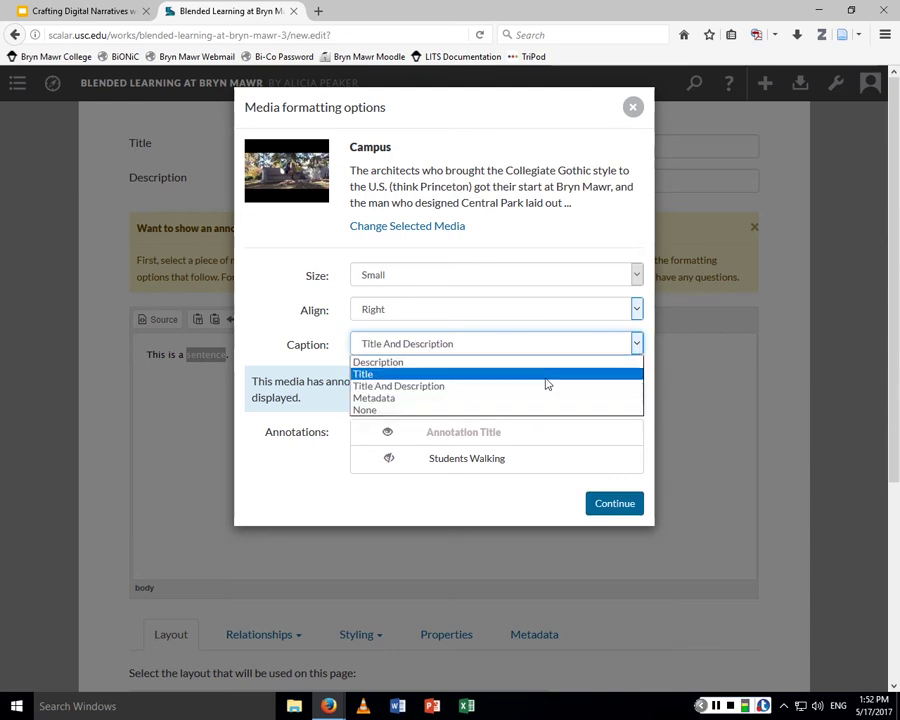
pyautogui.click(459, 385)
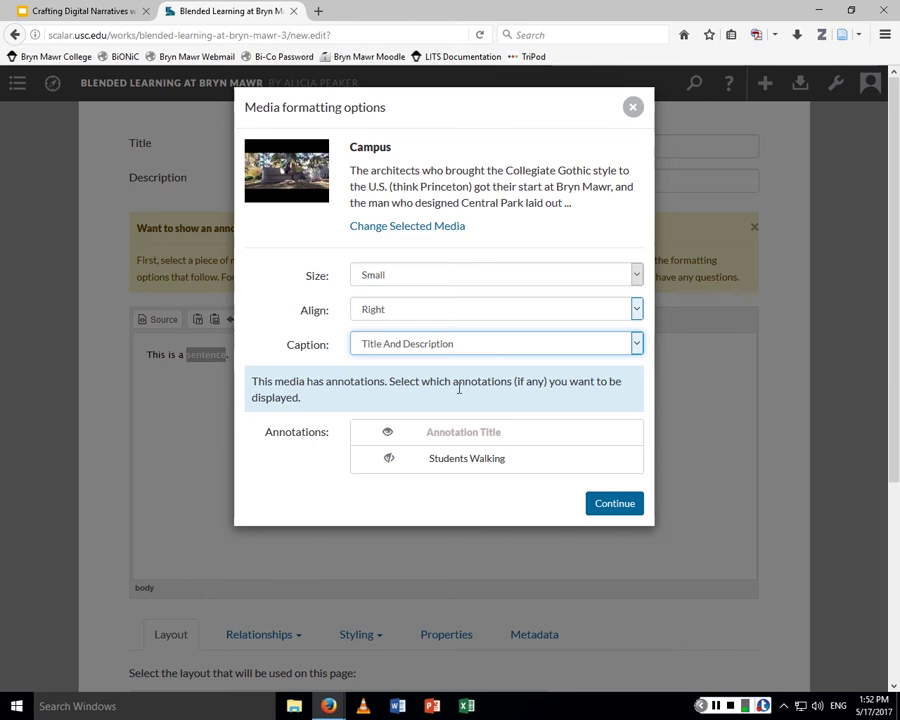
pyautogui.click(389, 461)
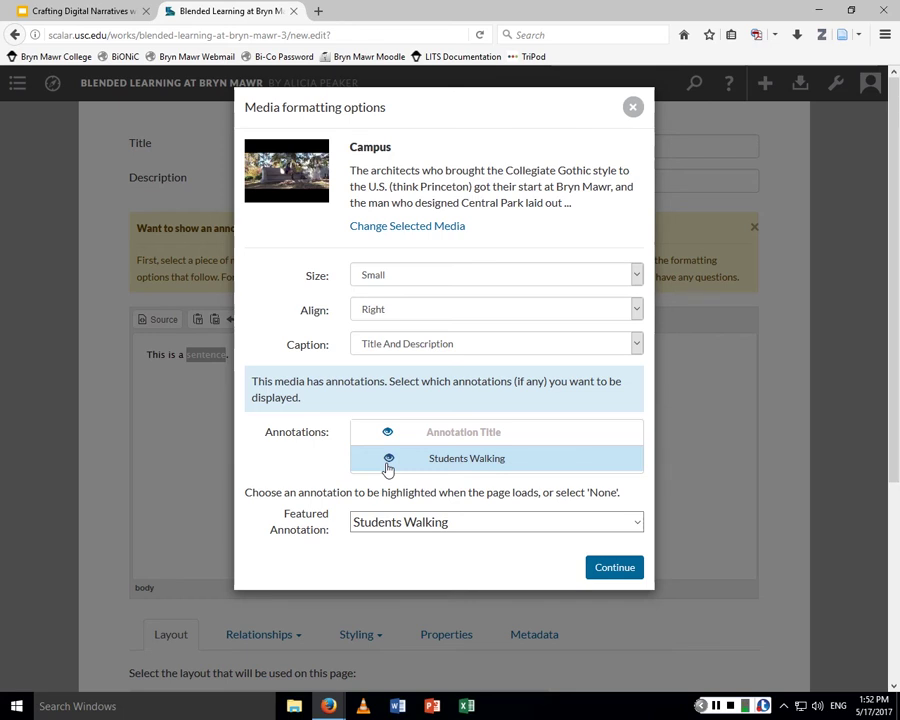
pyautogui.click(623, 571)
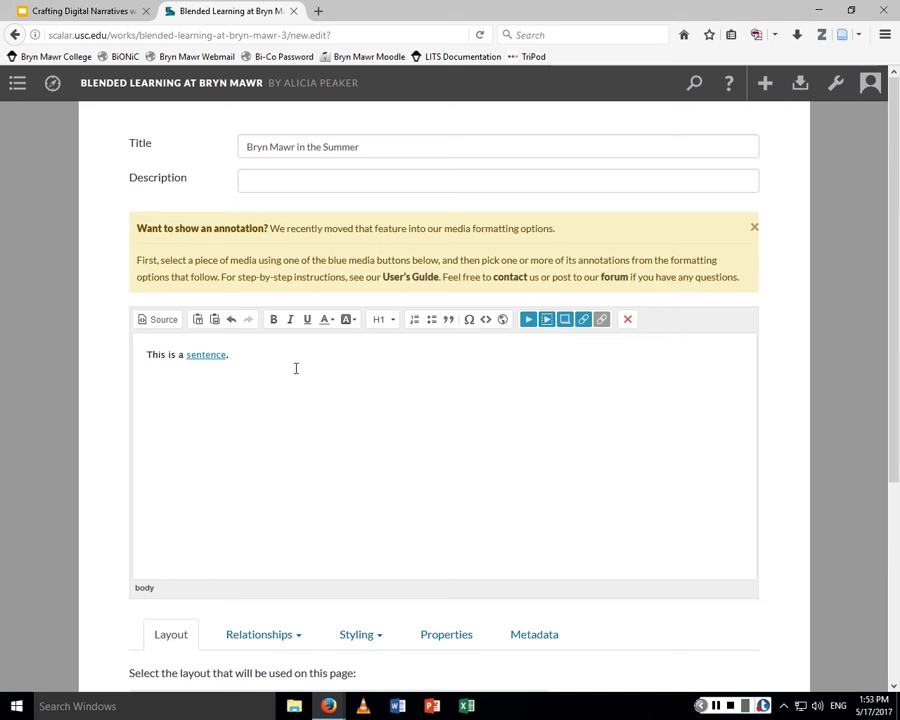
# Insert the Armchair image as inline media below the sentence, and save and view the page.
pyautogui.click(546, 319)
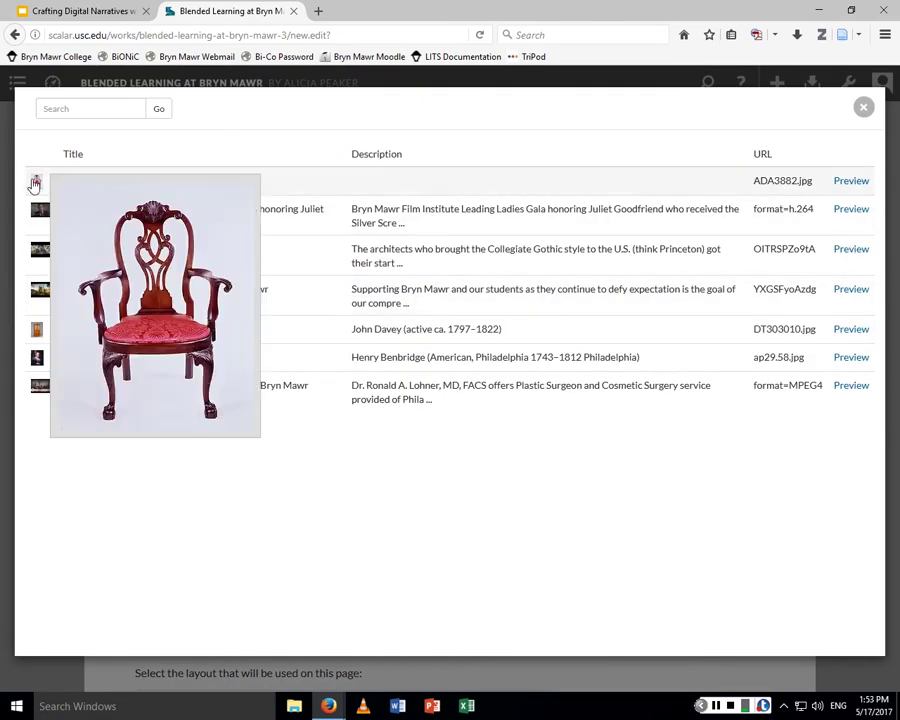
pyautogui.click(44, 180)
pyautogui.click(617, 512)
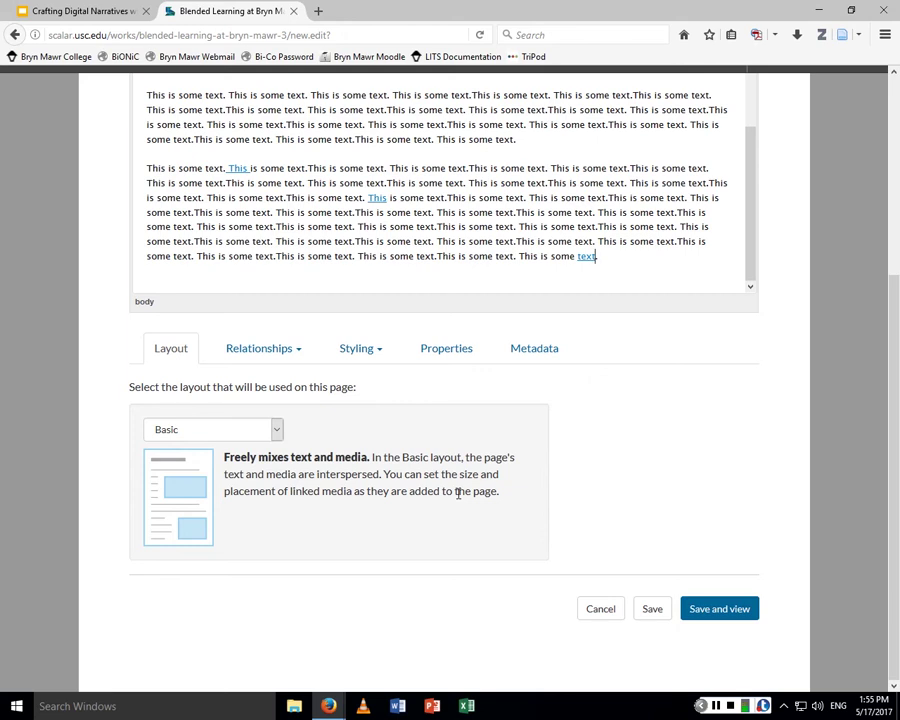
pyautogui.click(728, 613)
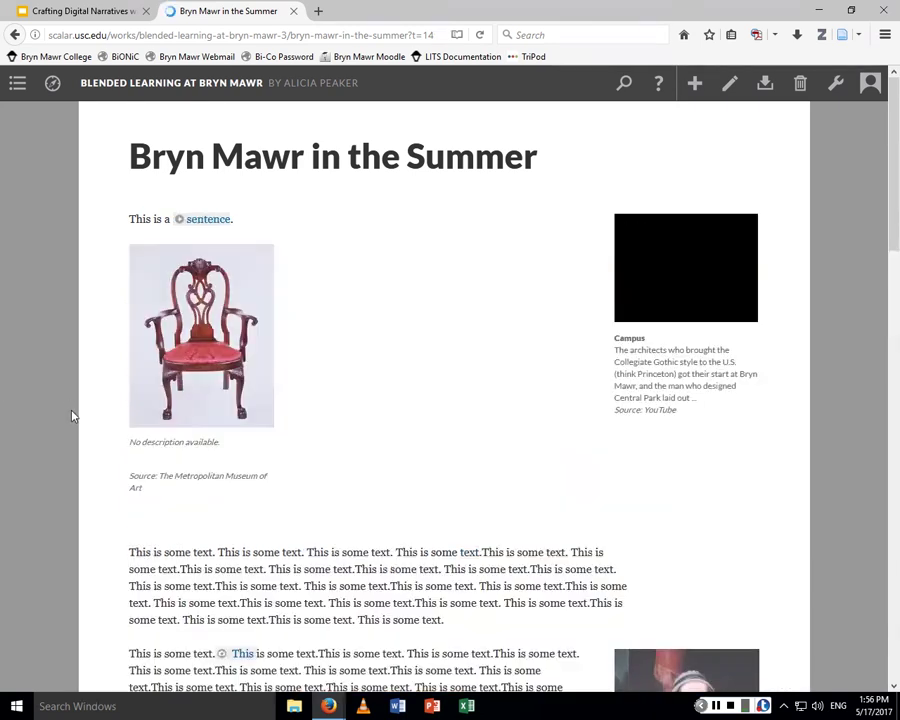
# Examine how the linked and inline media and the portrait's annotation display throughout the saved page.
pyautogui.scroll(-2, 76, 416)
pyautogui.scroll(-10, 76, 416)
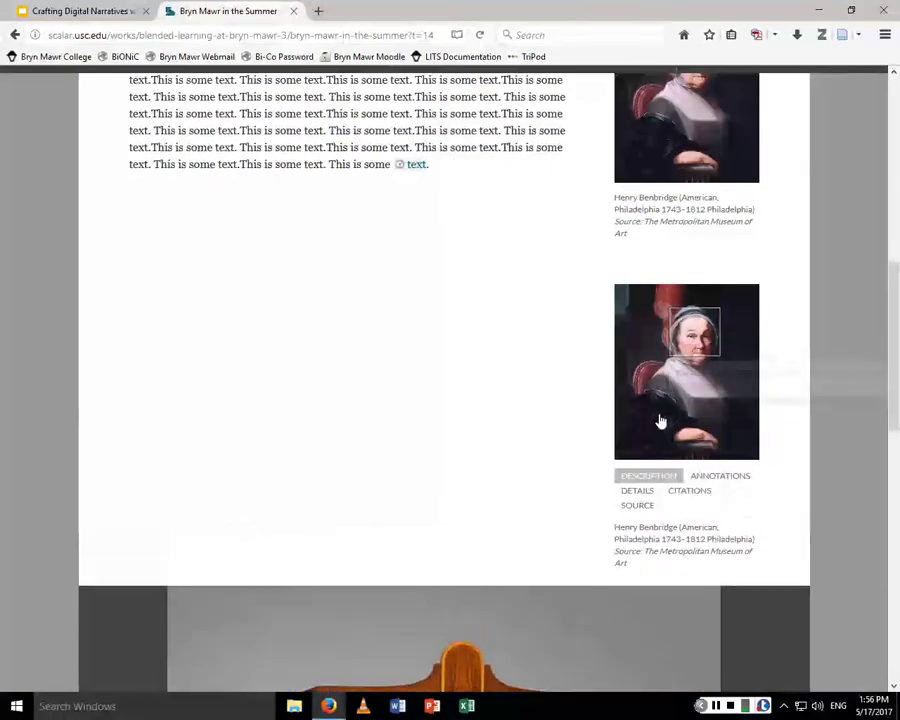
pyautogui.scroll(-2, 548, 433)
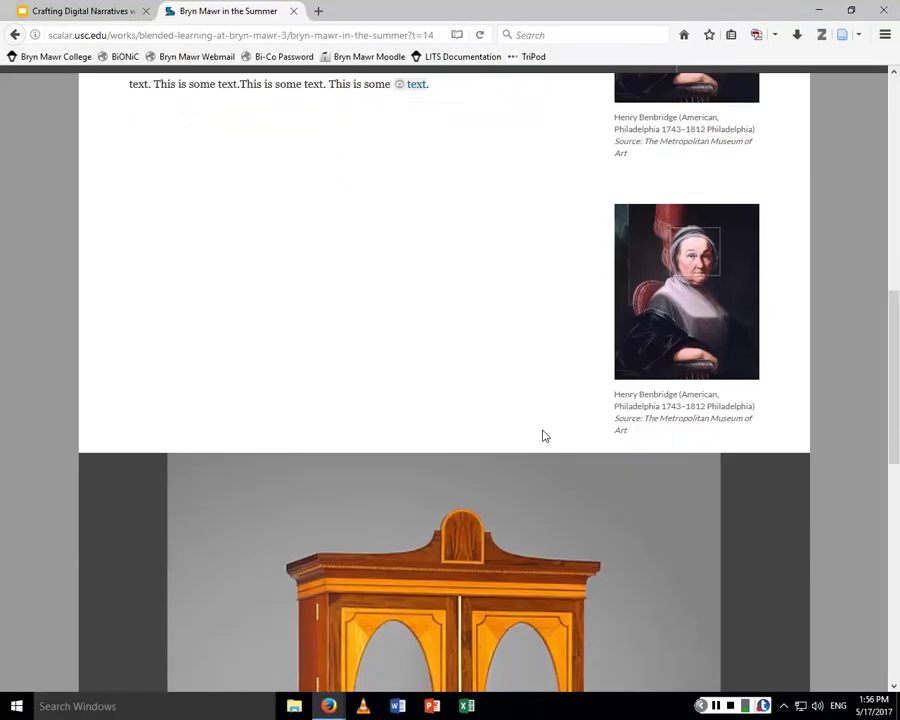
pyautogui.scroll(-2, 528, 411)
pyautogui.scroll(3, 572, 403)
pyautogui.moveTo(658, 316)
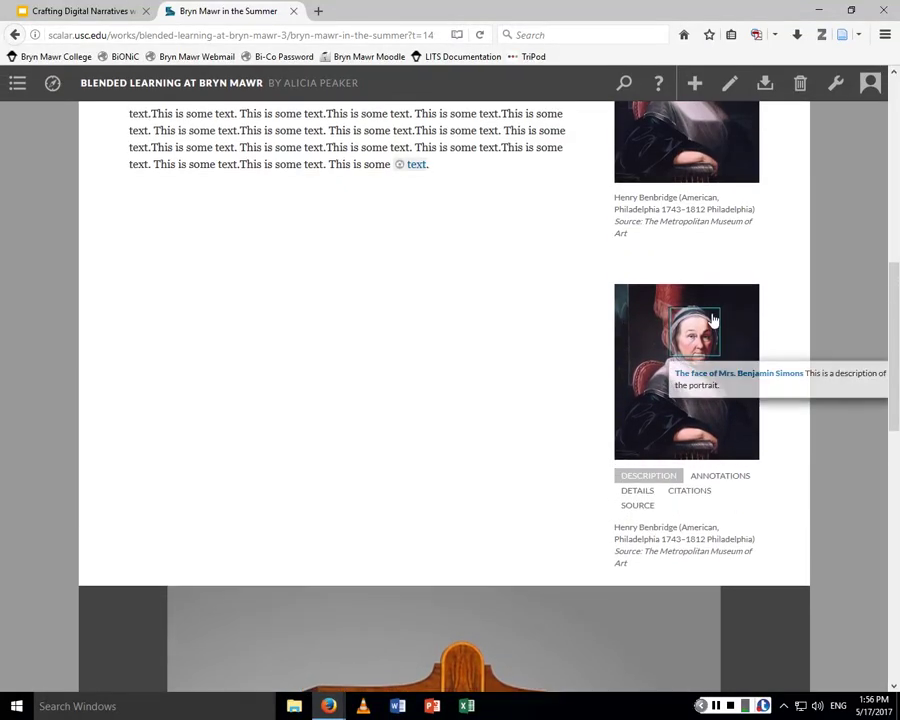
pyautogui.scroll(-1, 692, 334)
pyautogui.scroll(4, 694, 338)
pyautogui.scroll(2, 694, 338)
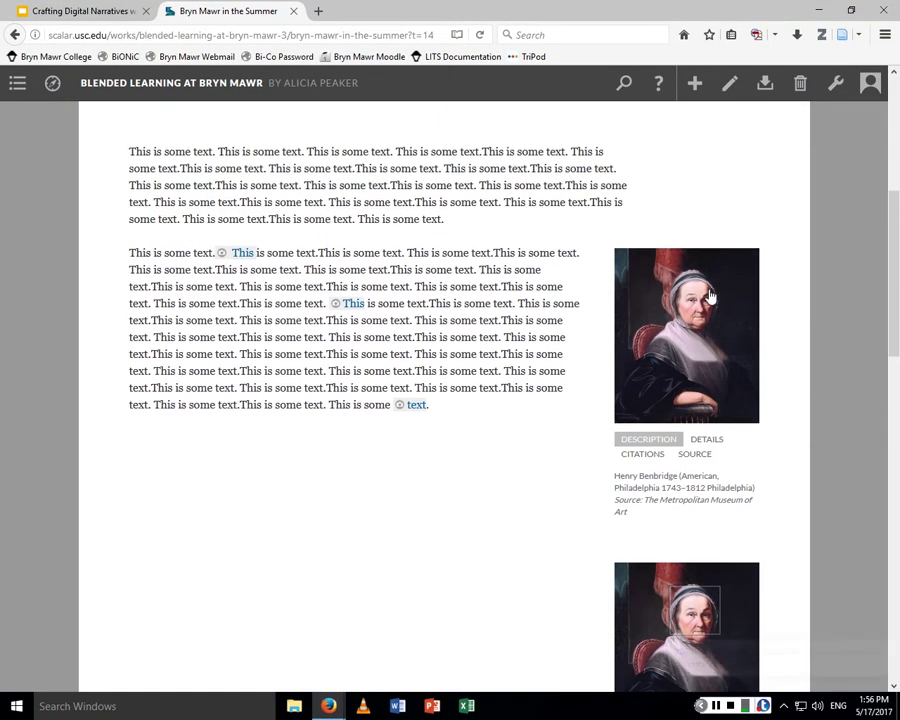
pyautogui.scroll(-20, 376, 567)
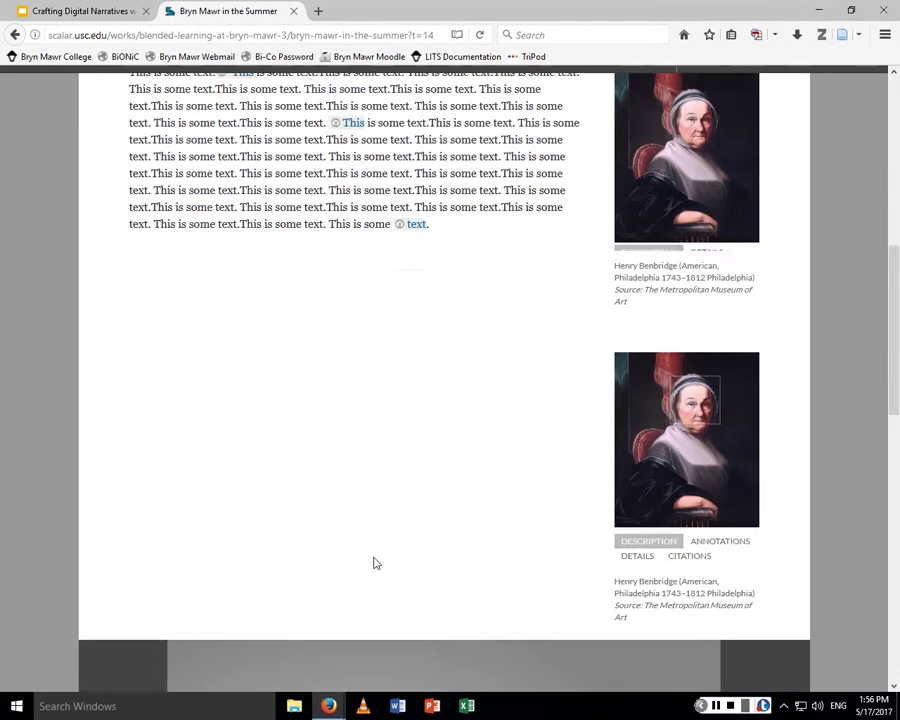
pyautogui.scroll(20, 382, 557)
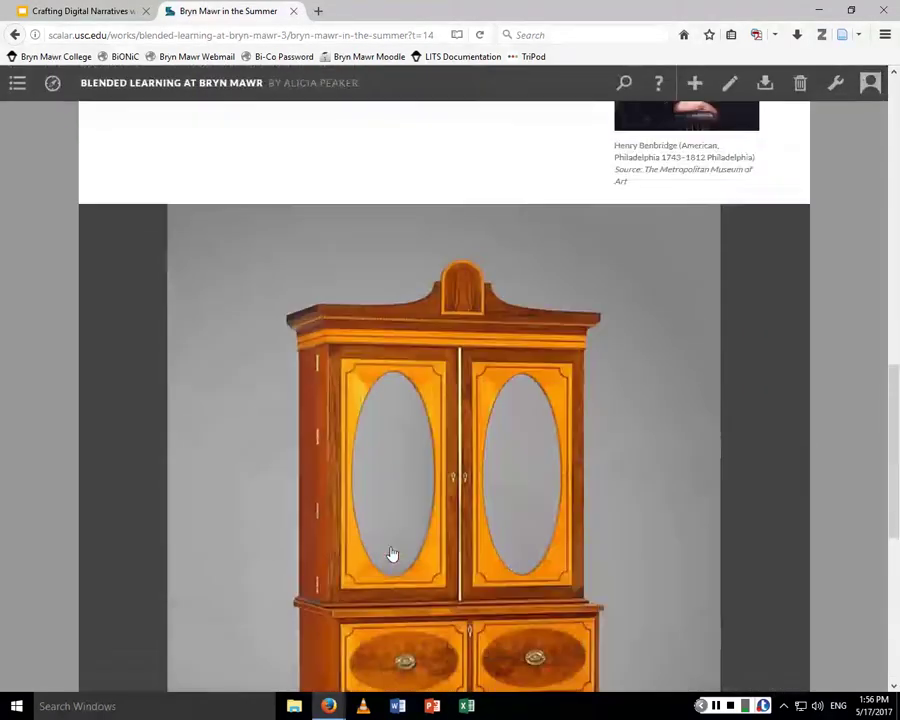
pyautogui.scroll(2, 591, 384)
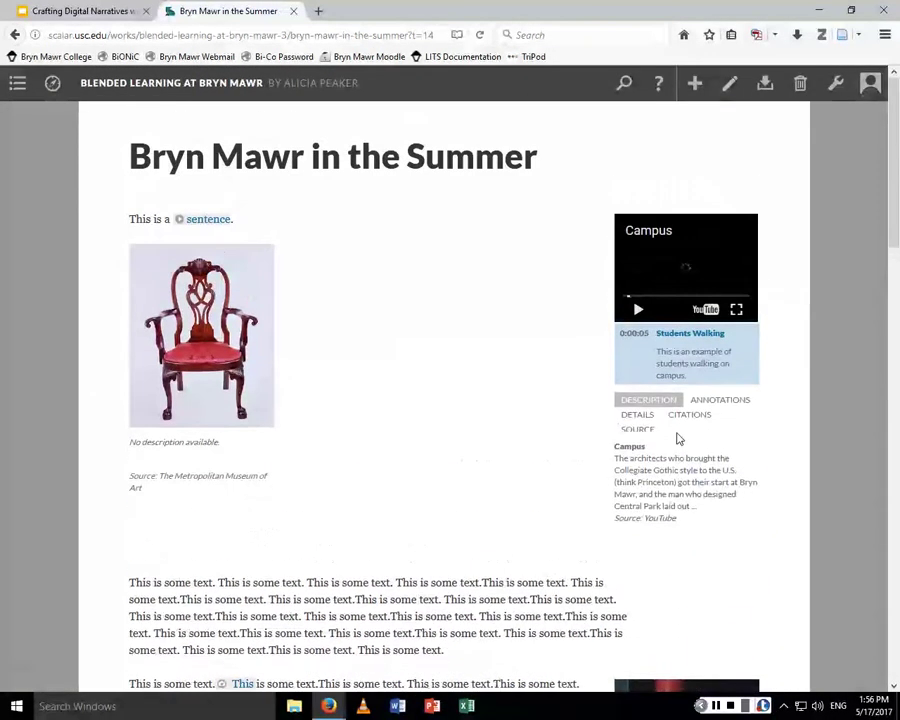
# View the Students Walking annotation's own page with its embedded video and return to the "Bryn Mawr in the Summer" page.
pyautogui.click(709, 339)
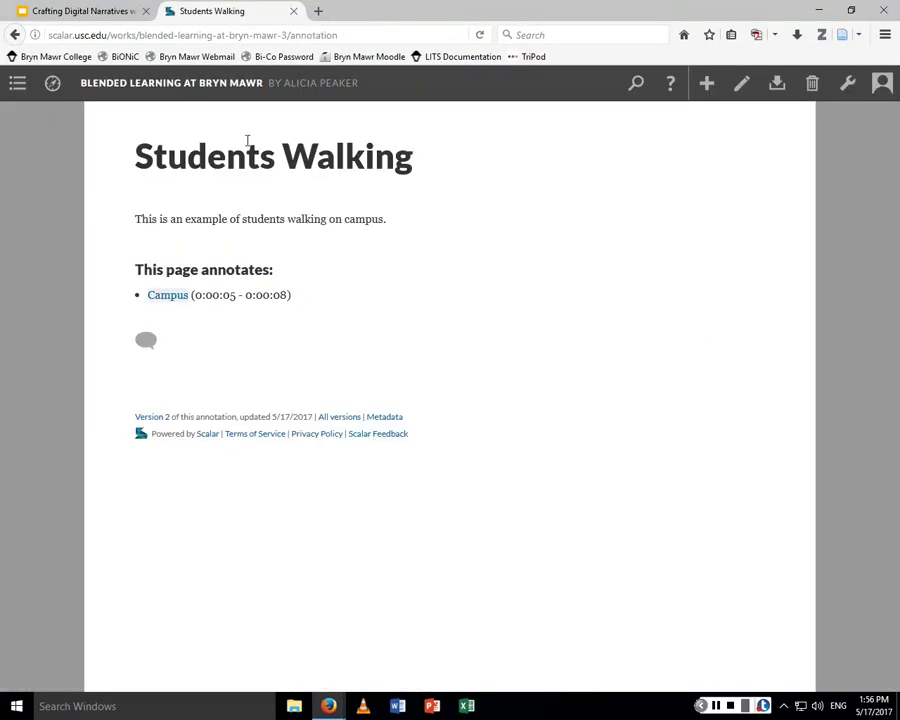
pyautogui.scroll(-3, 382, 422)
pyautogui.scroll(-3, 382, 422)
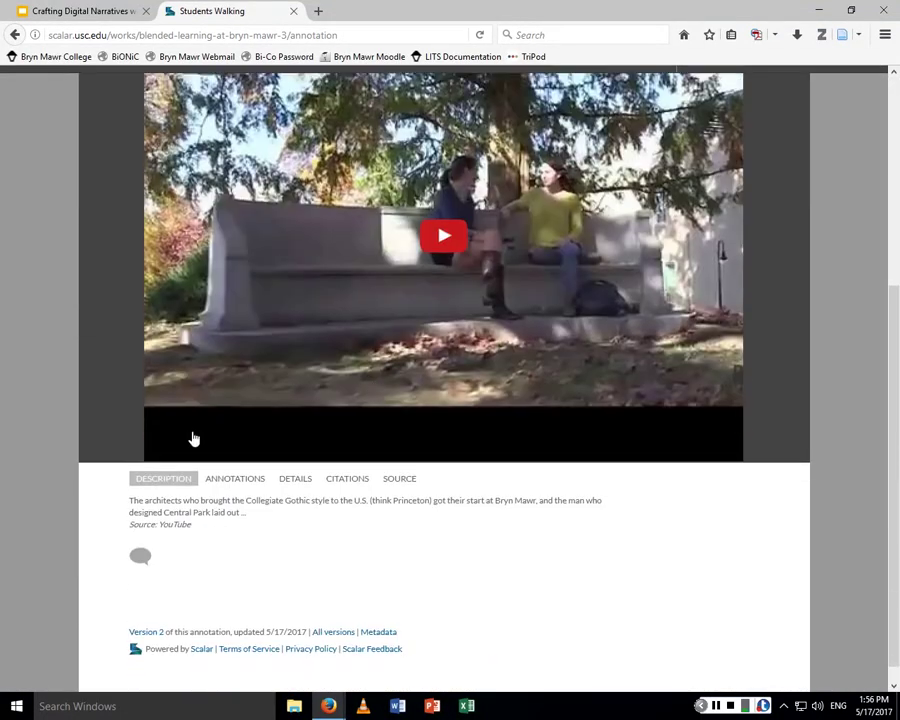
pyautogui.click(14, 34)
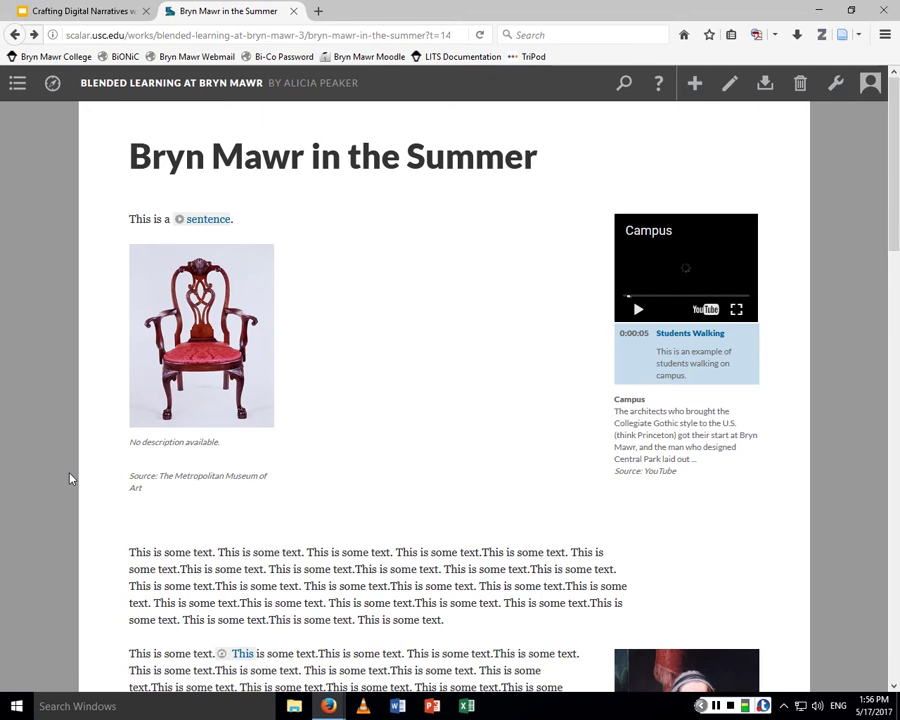
# Edit the page and insert the "Defy Expectation: The Campaign for Bryn Mawr" video inline between the two long text paragraphs.
pyautogui.click(729, 83)
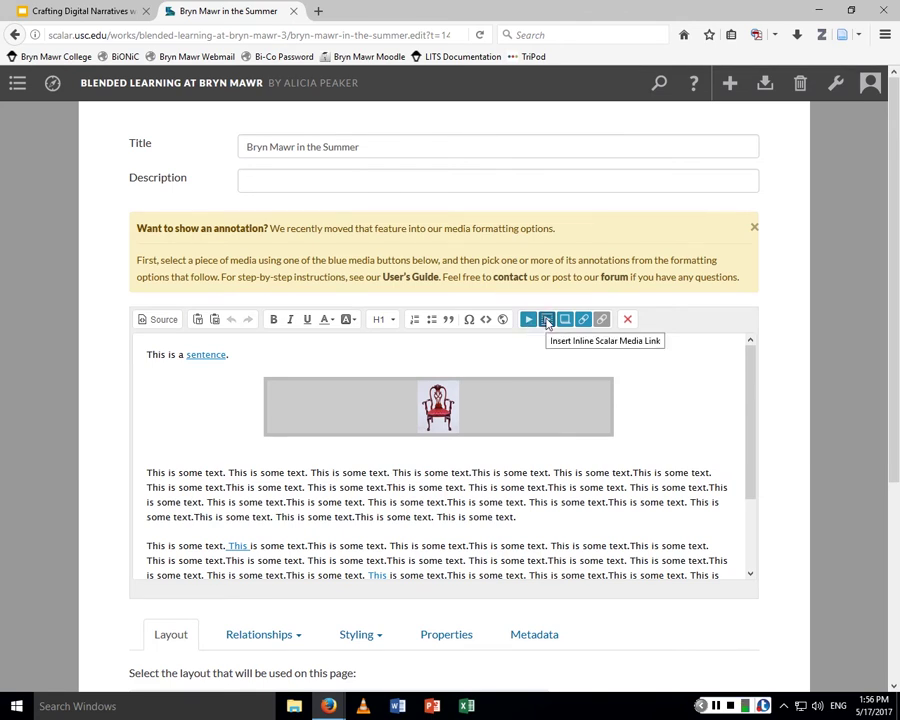
pyautogui.click(548, 322)
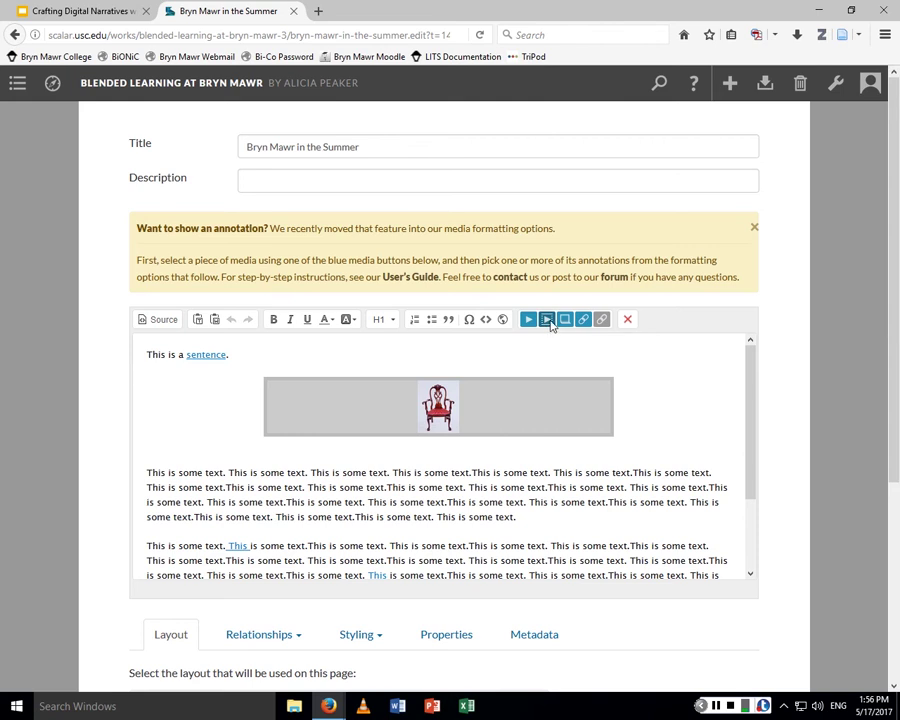
pyautogui.click(593, 516)
pyautogui.press('Return')
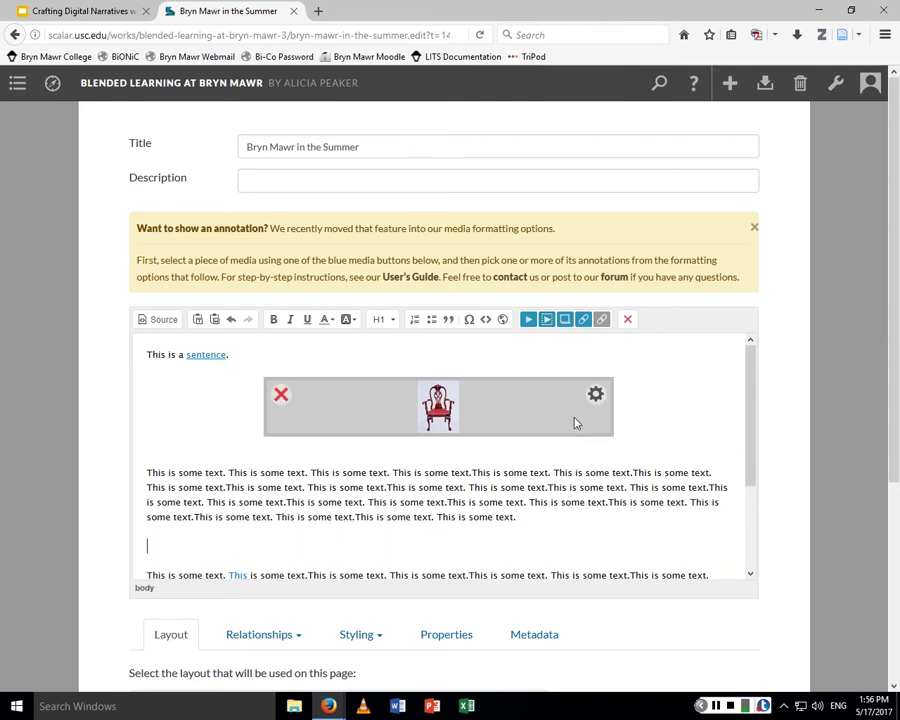
pyautogui.click(547, 321)
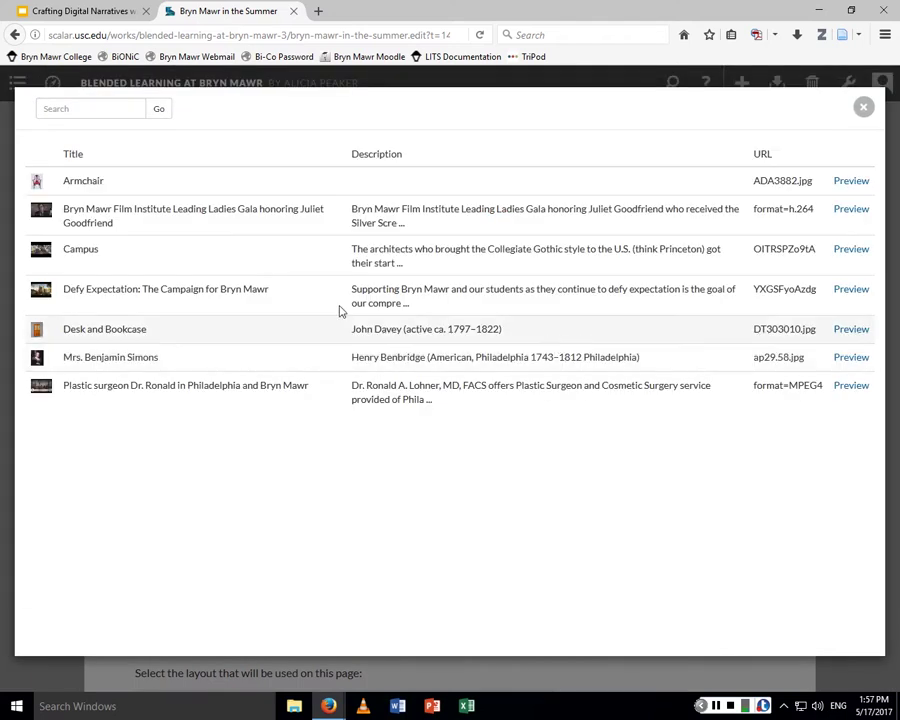
pyautogui.click(40, 291)
pyautogui.click(614, 425)
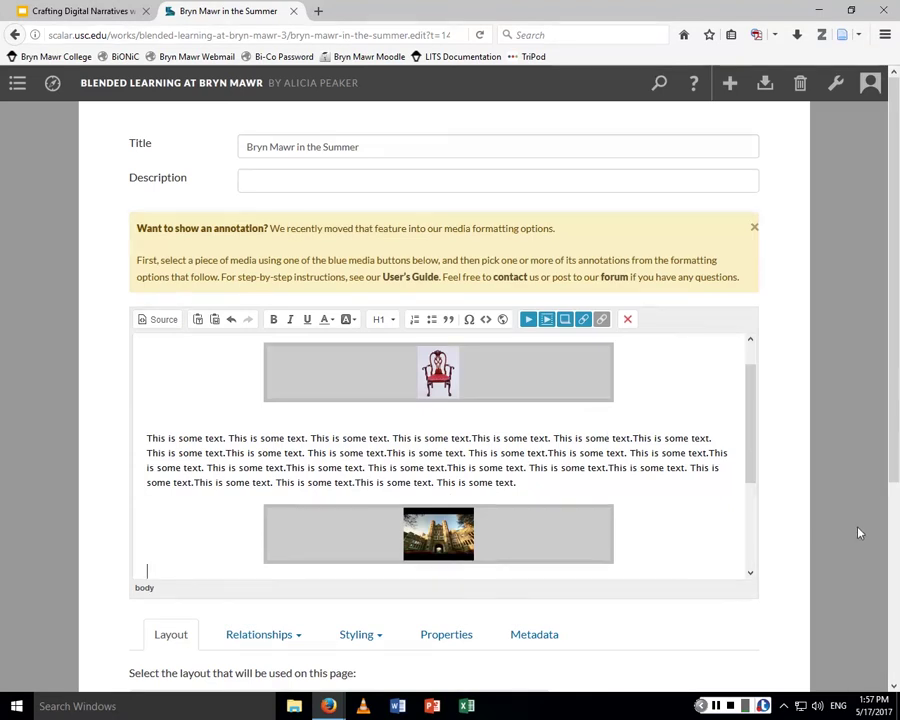
# Set the page layout to Media Gallery, and save and view the page.
pyautogui.scroll(-5, 858, 532)
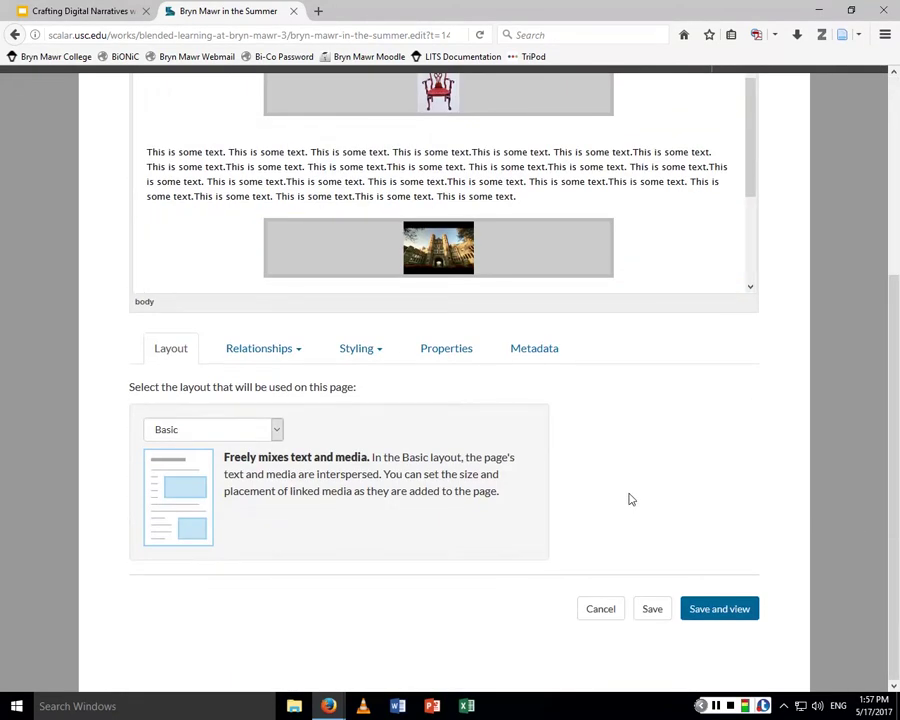
pyautogui.click(274, 431)
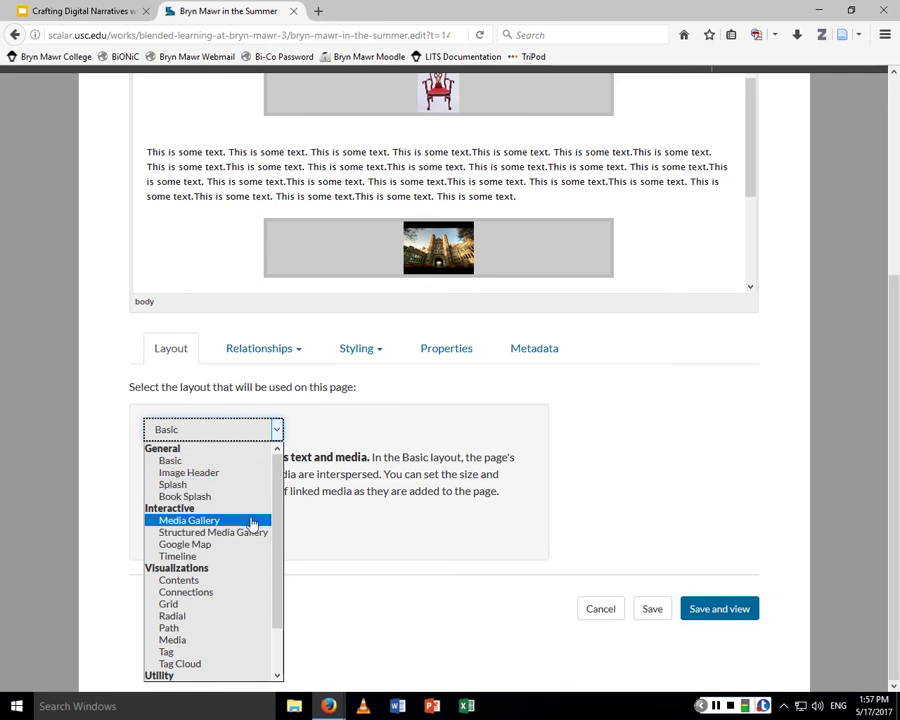
pyautogui.click(190, 520)
pyautogui.click(740, 638)
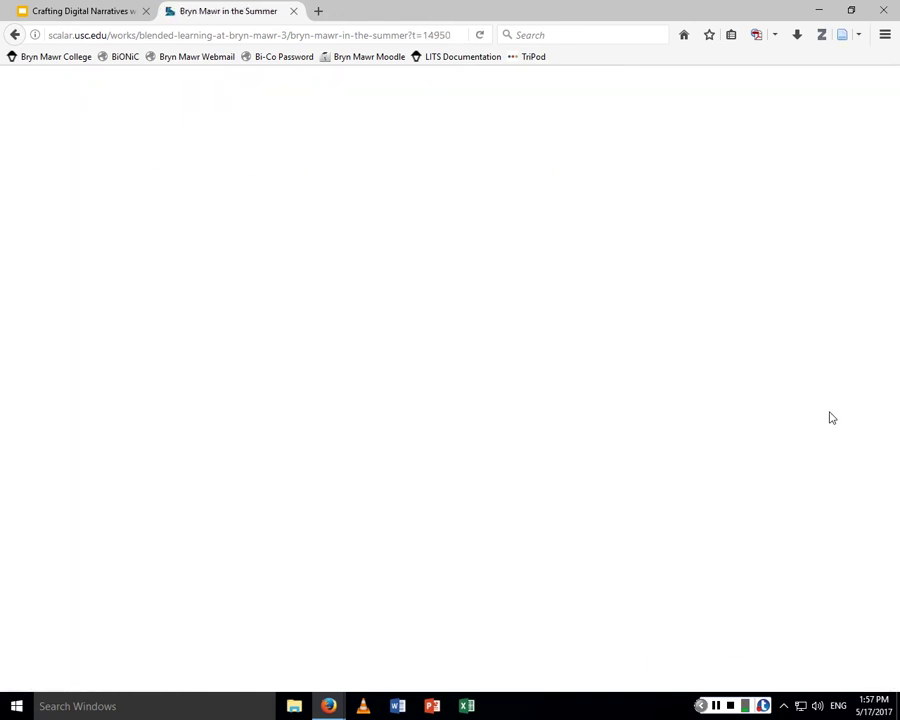
# Browse through the media in the page's gallery and check the linked text below it.
pyautogui.scroll(-3, 860, 440)
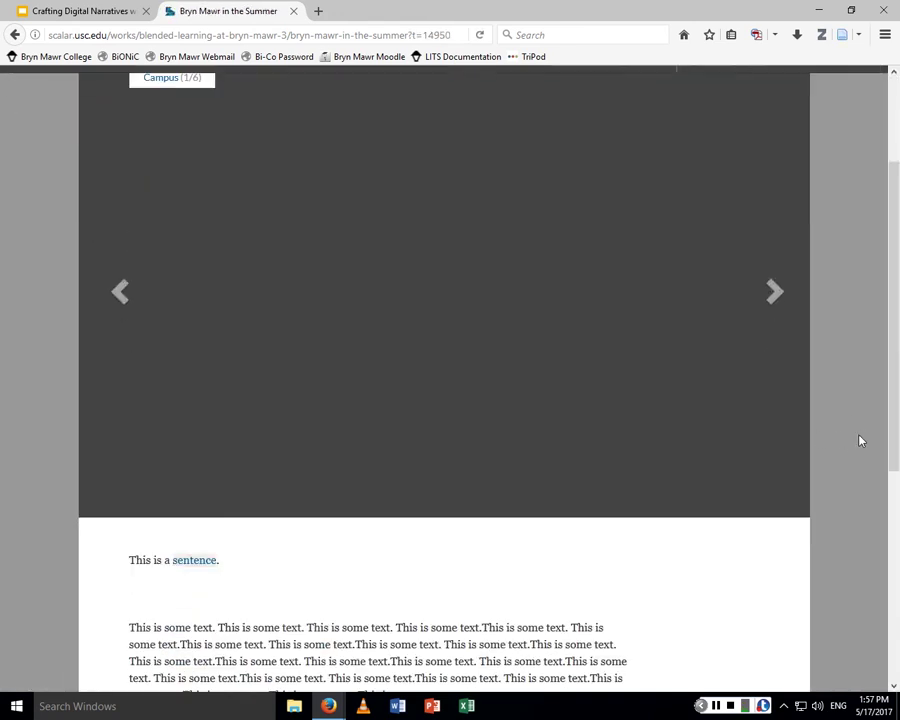
pyautogui.scroll(1, 860, 440)
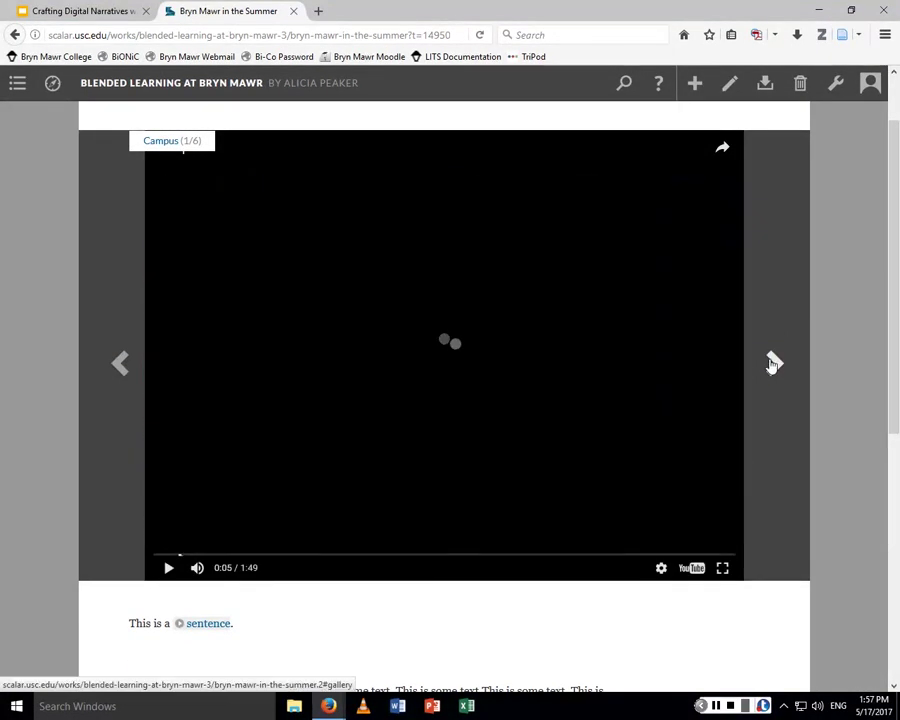
pyautogui.click(774, 363)
pyautogui.click(774, 364)
pyautogui.click(774, 363)
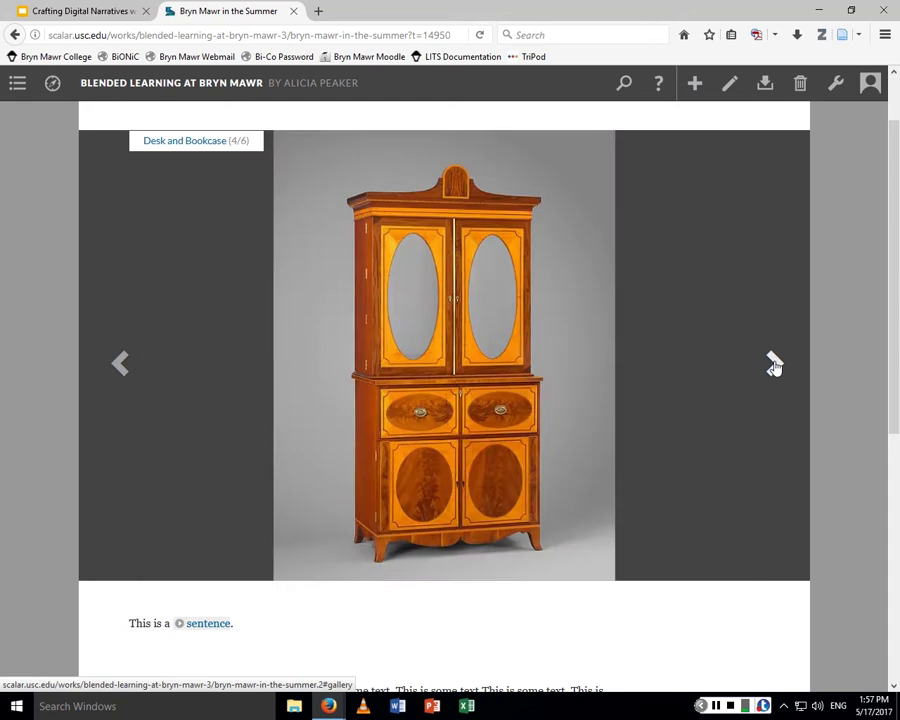
pyautogui.click(774, 363)
pyautogui.click(774, 363)
pyautogui.click(774, 363)
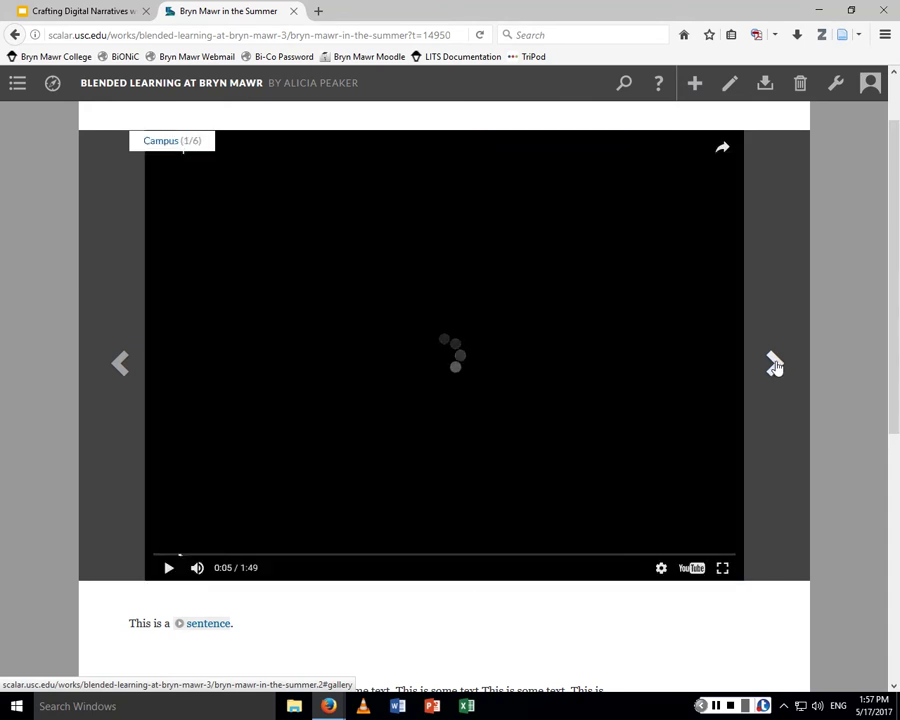
pyautogui.click(774, 363)
pyautogui.scroll(-5, 868, 398)
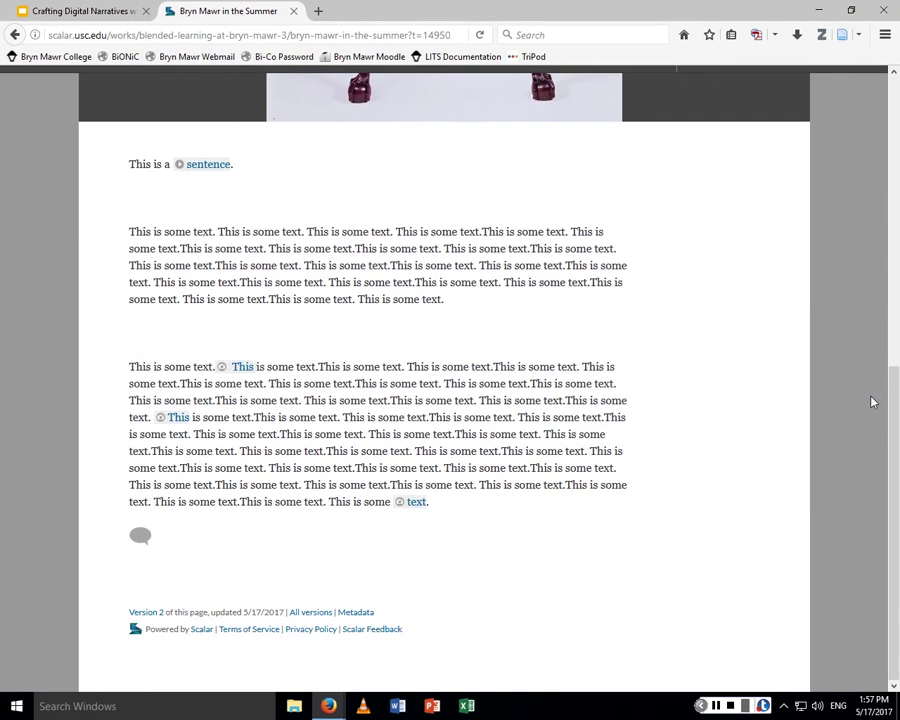
pyautogui.scroll(2, 866, 404)
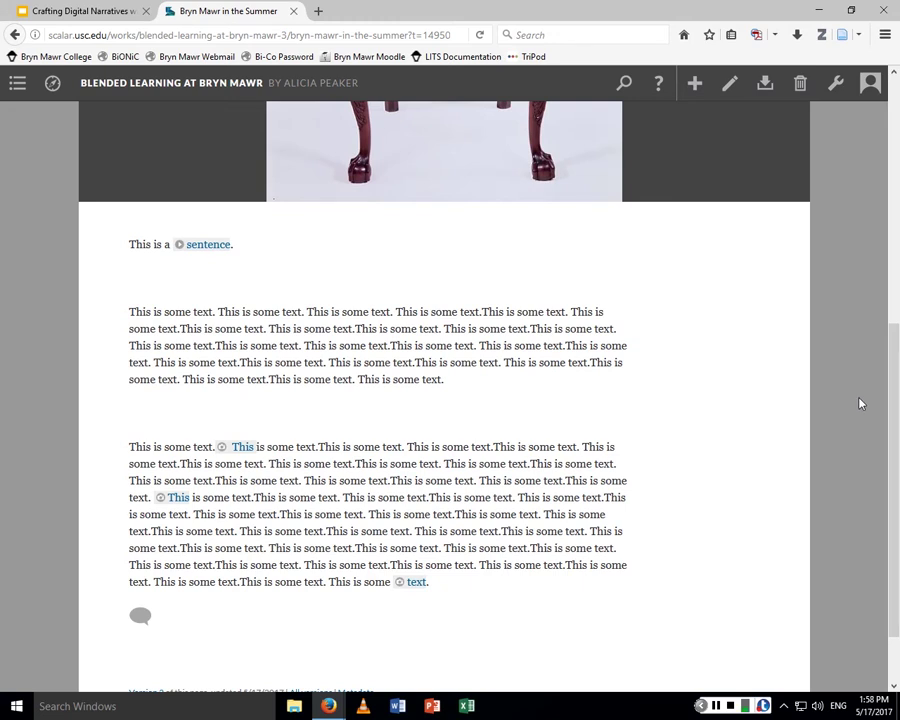
pyautogui.scroll(-1, 739, 337)
pyautogui.scroll(4, 736, 341)
pyautogui.scroll(3, 736, 341)
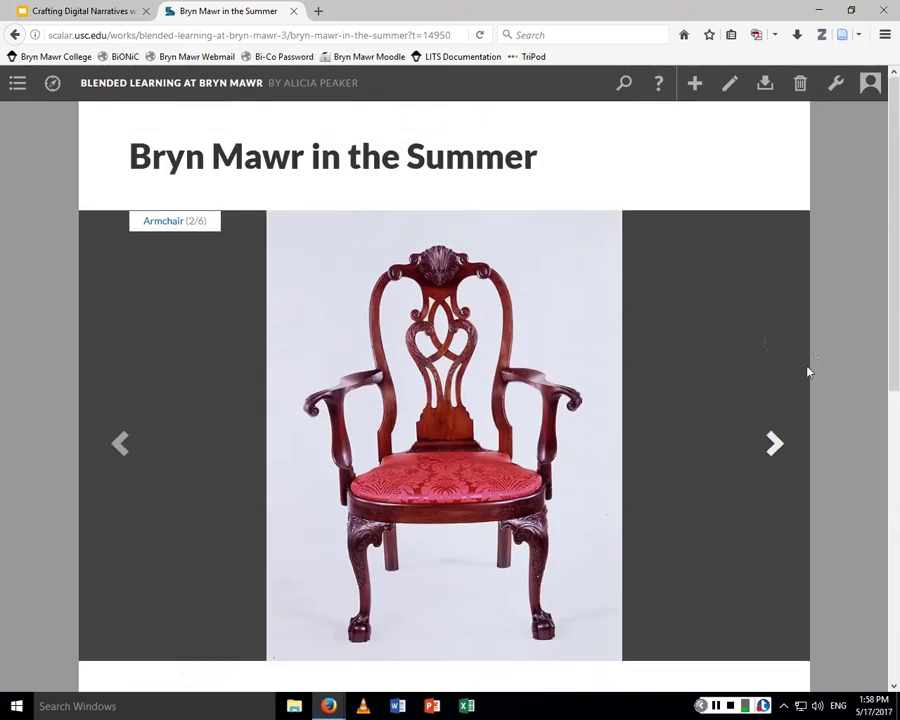
# Review how the "Bryn Mawr in the Summer" page arranges its media gallery above the body text.
pyautogui.scroll(-5, 808, 368)
pyautogui.scroll(3, 826, 370)
pyautogui.scroll(2, 826, 373)
pyautogui.scroll(-5, 836, 360)
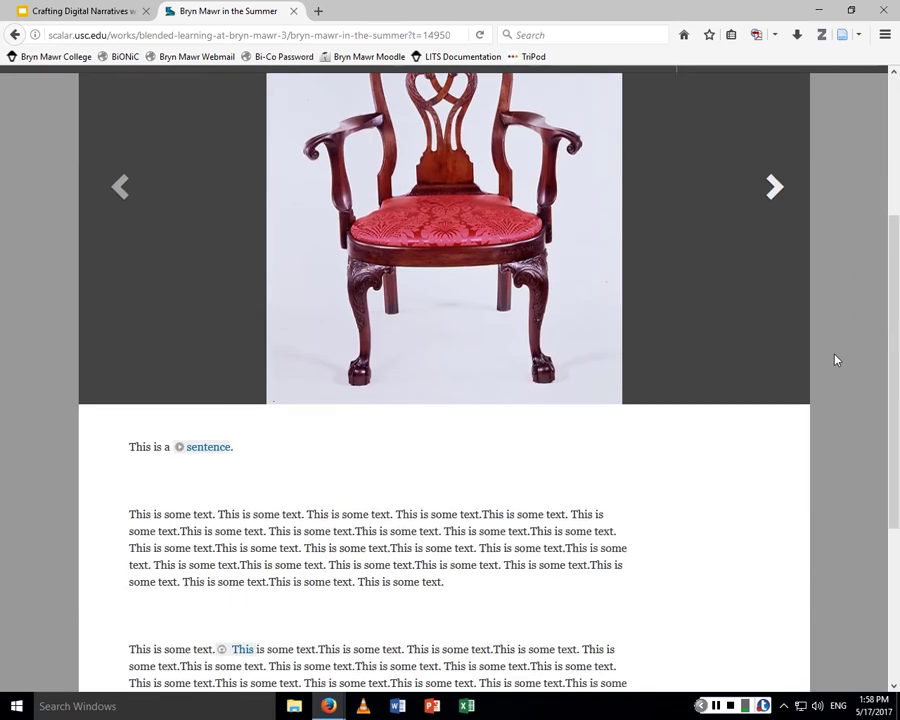
pyautogui.scroll(-5, 836, 360)
pyautogui.scroll(8, 836, 360)
pyautogui.scroll(-4, 836, 360)
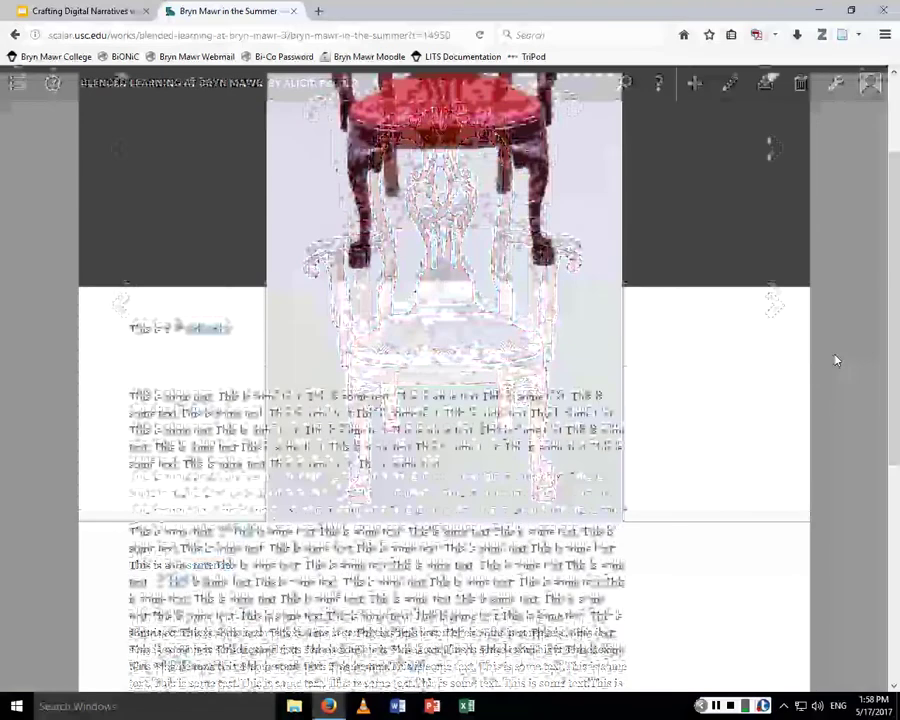
pyautogui.scroll(4, 836, 358)
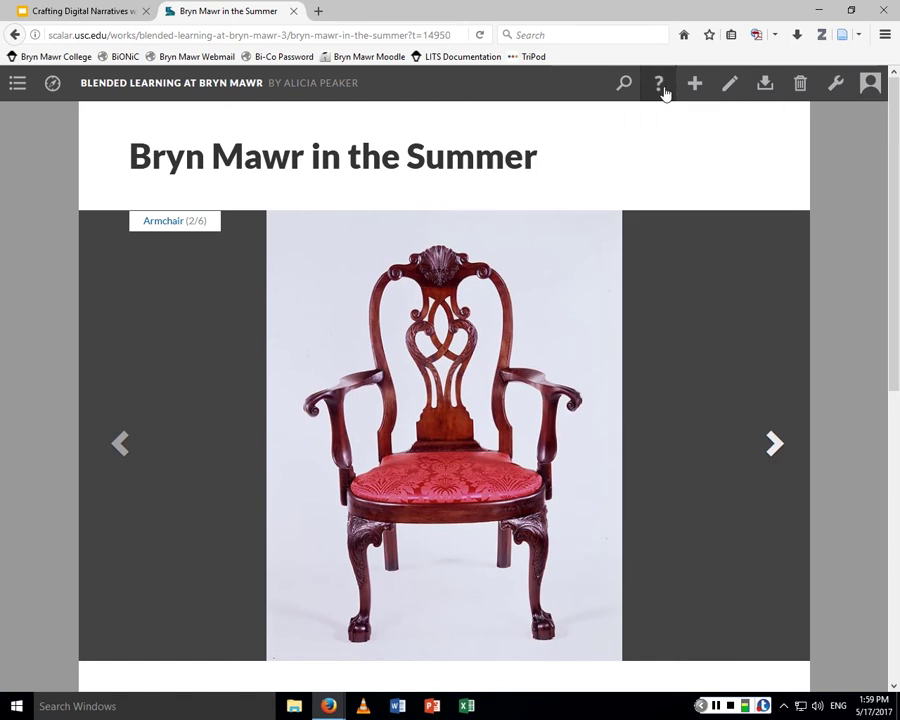
# Create a new page titled "Bryn Mawr in the Spring" with the placeholder body text "asdfasdfasdfasdfasdf".
pyautogui.click(695, 85)
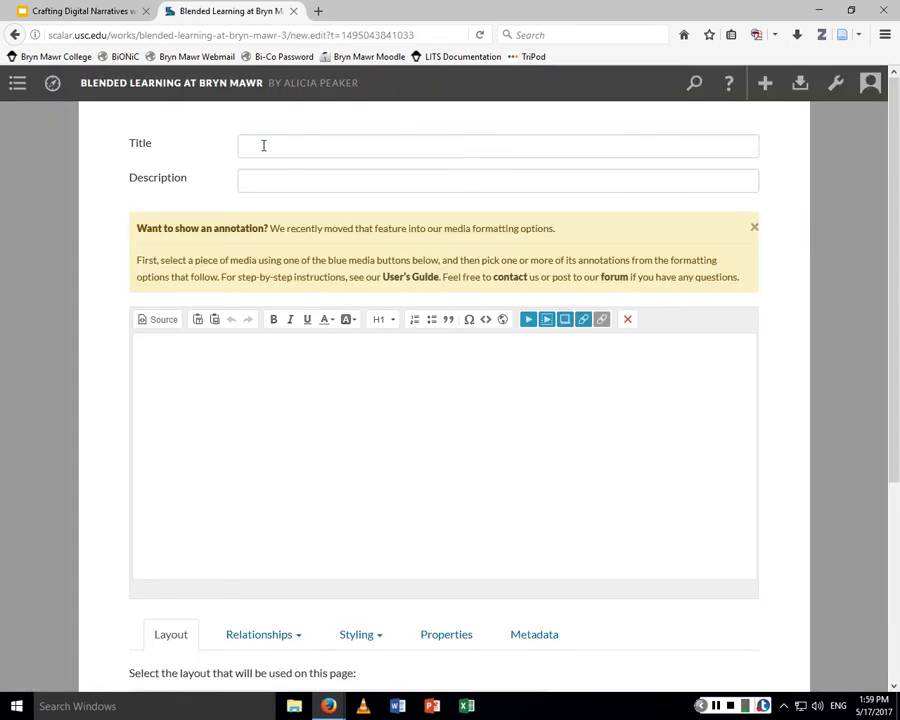
pyautogui.click(263, 145)
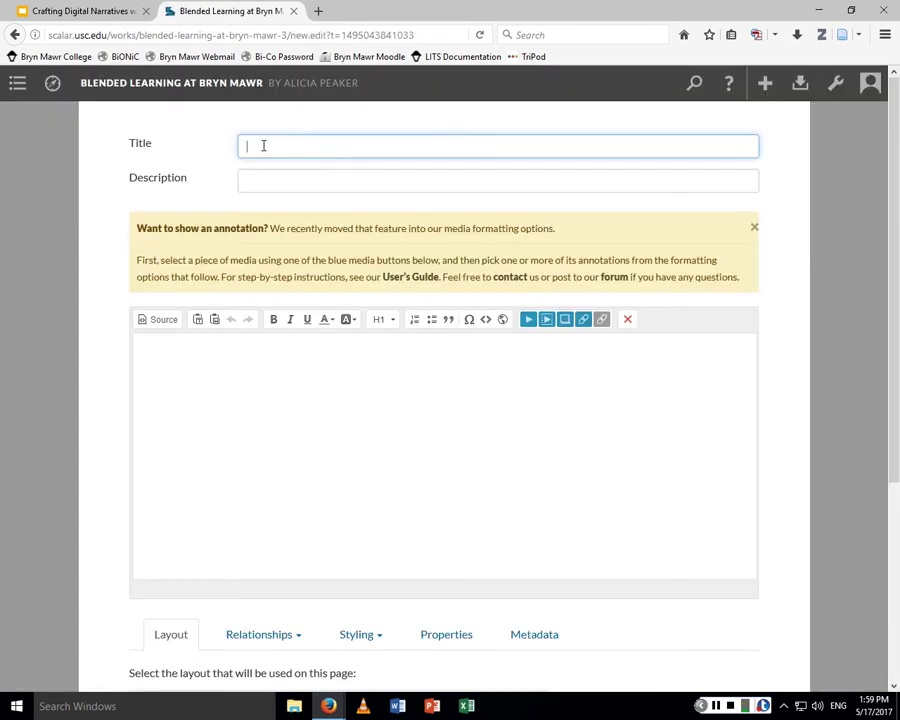
pyautogui.write('Bryn Mawr i')
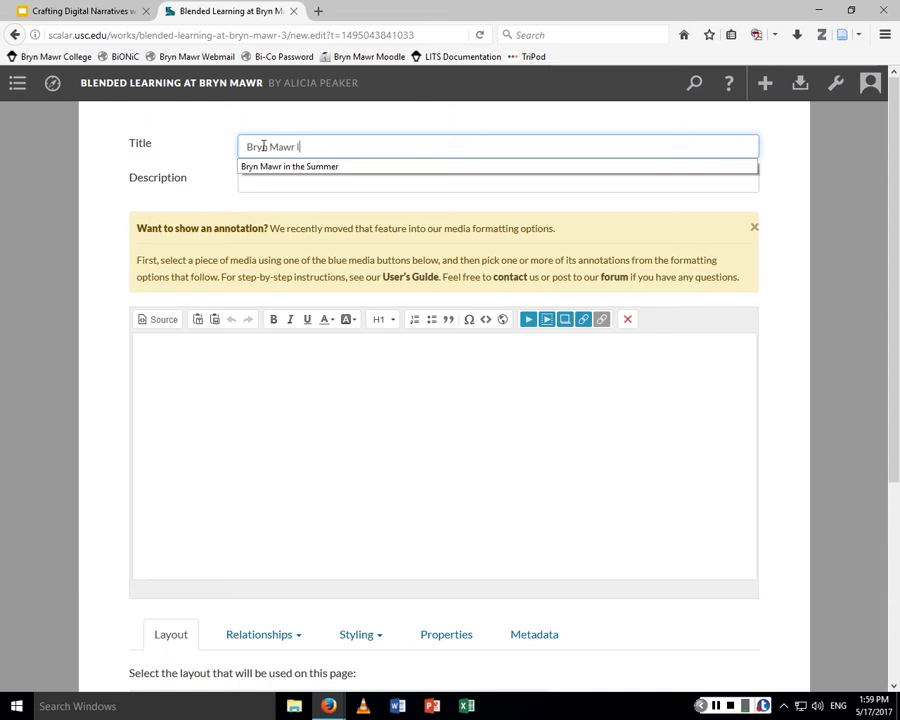
pyautogui.write('n the Spring')
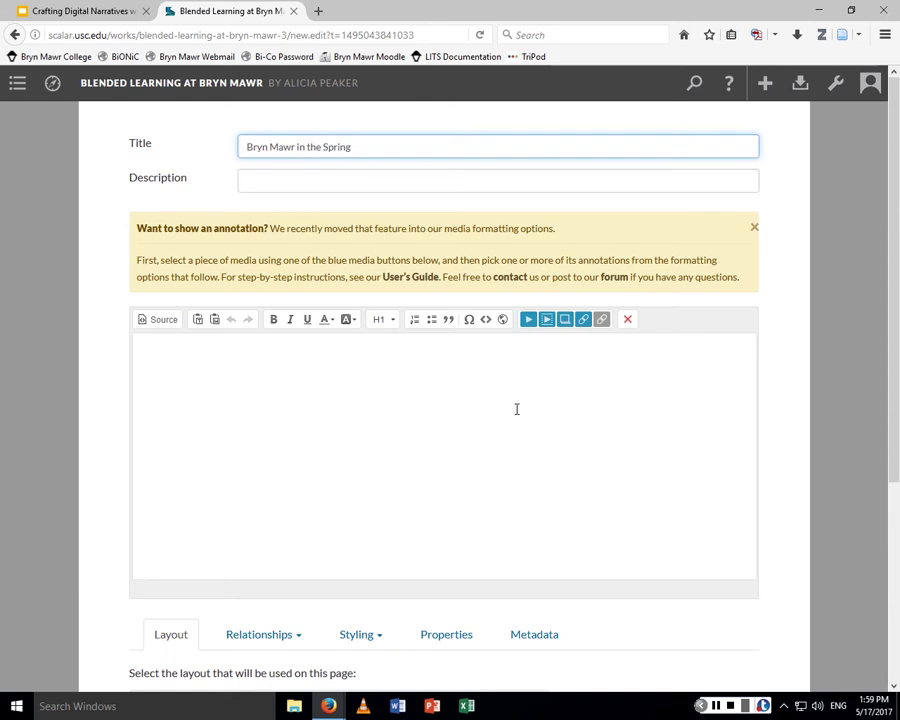
pyautogui.click(462, 404)
pyautogui.write('asdfasdfasdfasdfasdf')
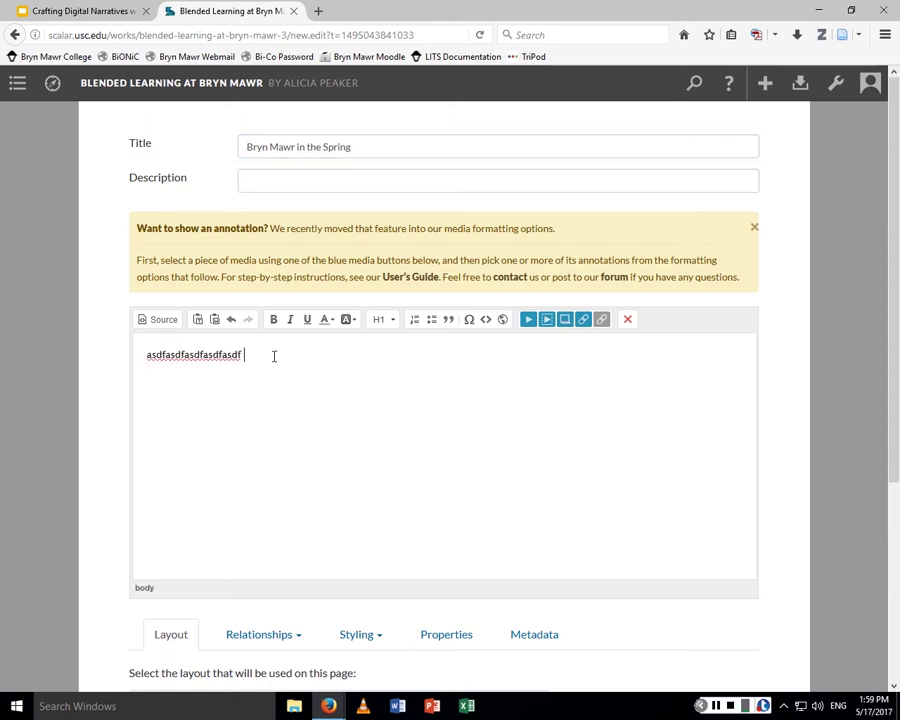
# Link part of the placeholder text to the "Mrs. Benjamin Simons" image at small size, right-aligned with description caption, and save and view the page.
pyautogui.moveTo(194, 355); pyautogui.dragTo(232, 355)
pyautogui.click(528, 321)
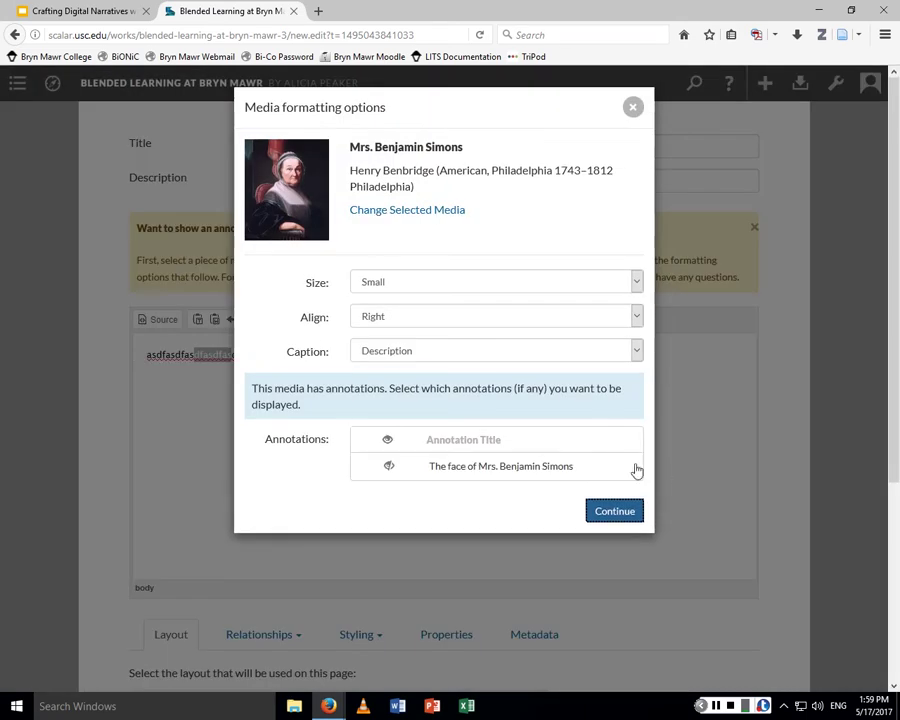
pyautogui.click(613, 509)
pyautogui.scroll(-3, 855, 522)
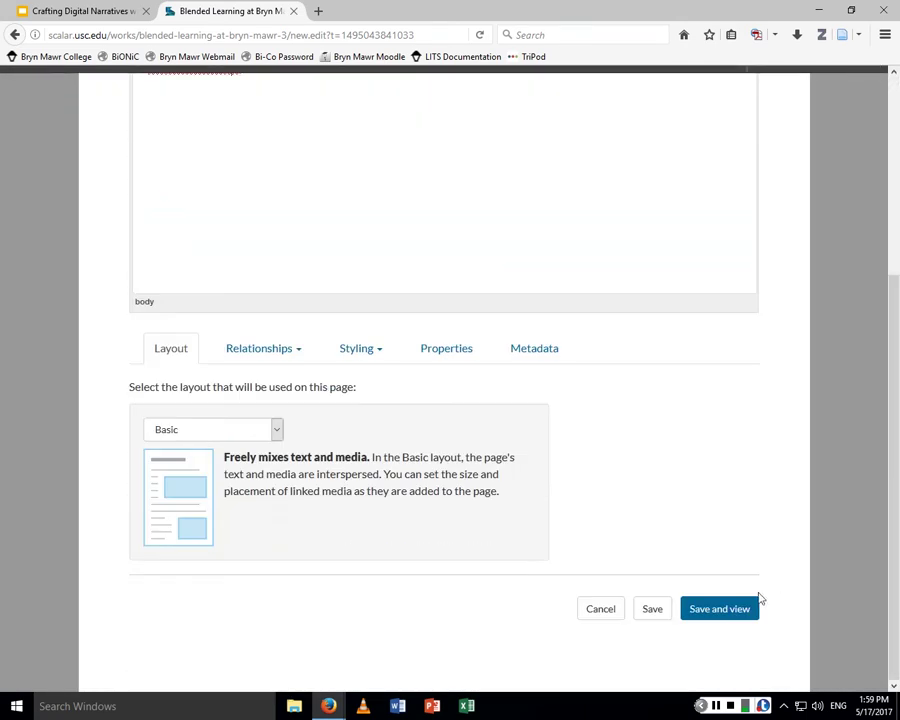
pyautogui.click(747, 609)
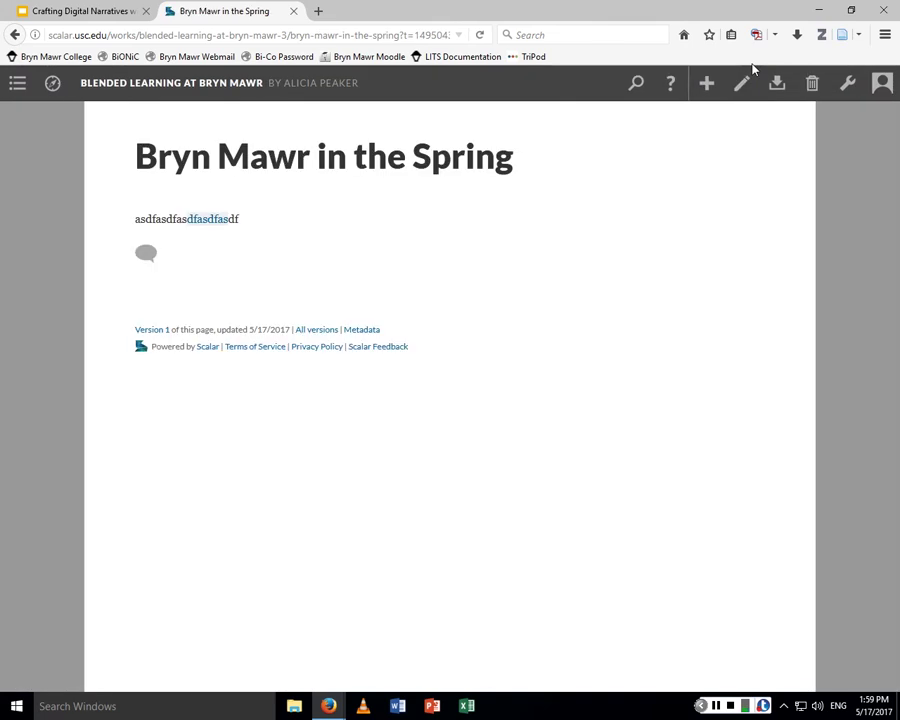
# Create another page titled "Bryn Mawr in the Winter" with the placeholder body text "sdfasdfasdf asdfasdfasdf".
pyautogui.click(707, 86)
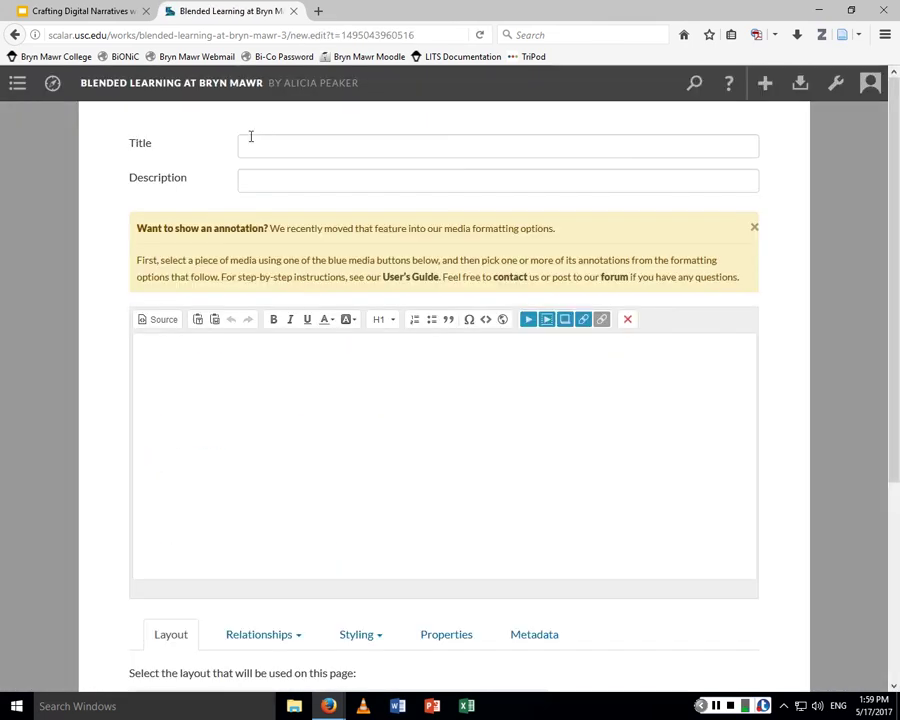
pyautogui.click(284, 147)
pyautogui.write('Bryn Mawr')
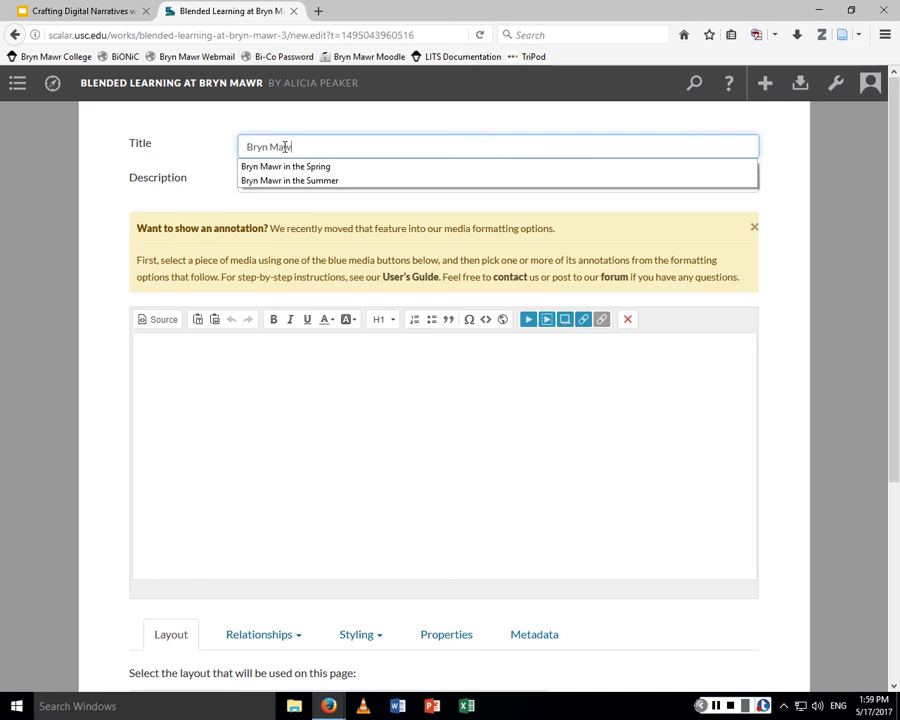
pyautogui.write(' in the Winter')
pyautogui.click(405, 386)
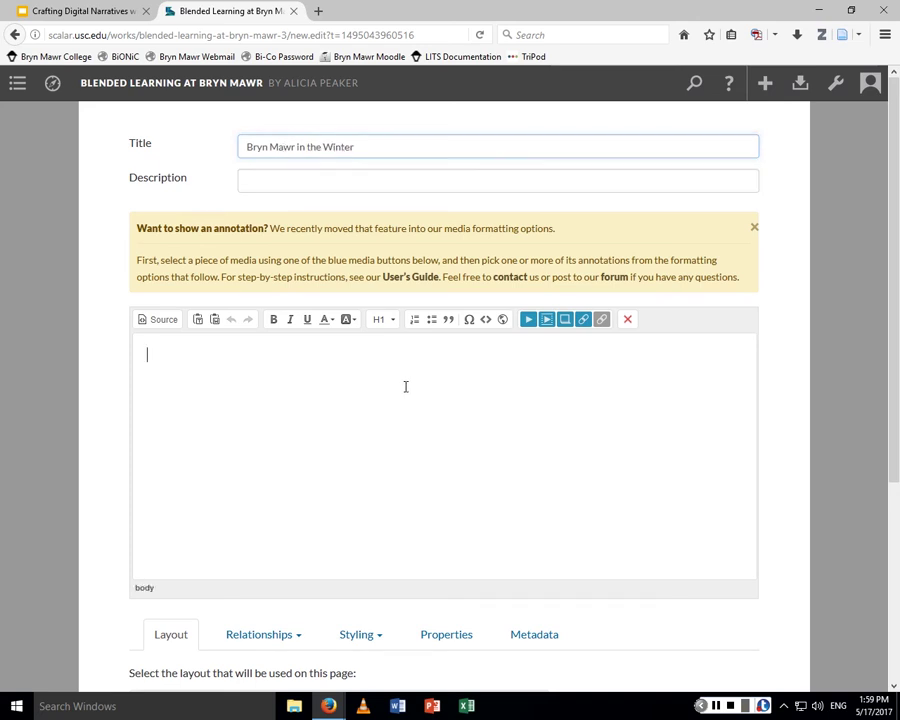
pyautogui.write('sdfasdfasdf asdfasdfasdf')
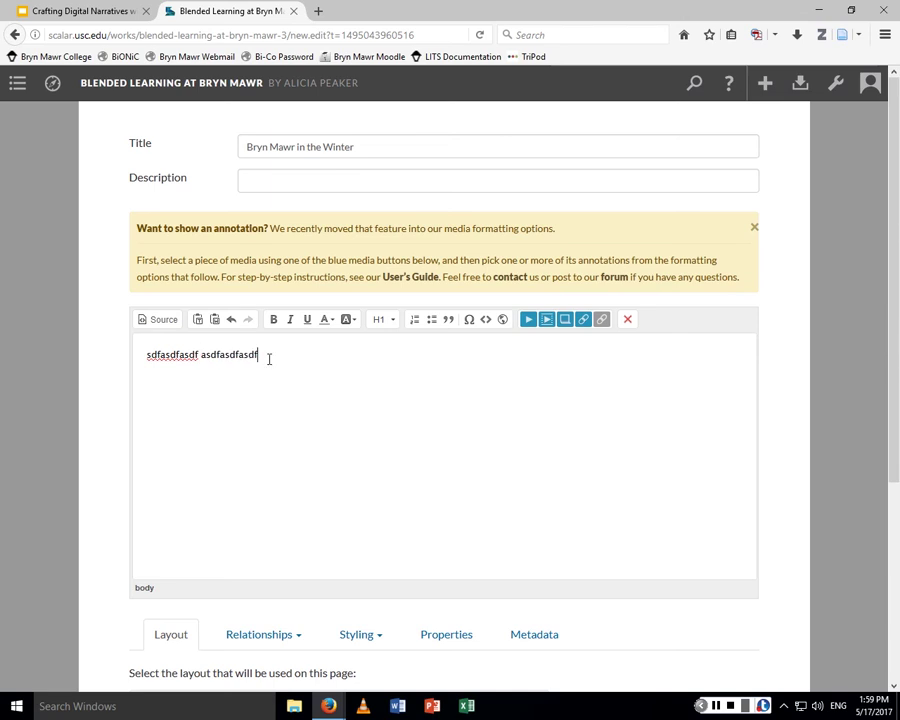
# Link "sdfa" in the second placeholder word to the Desk and Bookcase image with the default formatting, and save and view the page.
pyautogui.moveTo(225, 355); pyautogui.dragTo(205, 355)
pyautogui.click(532, 319)
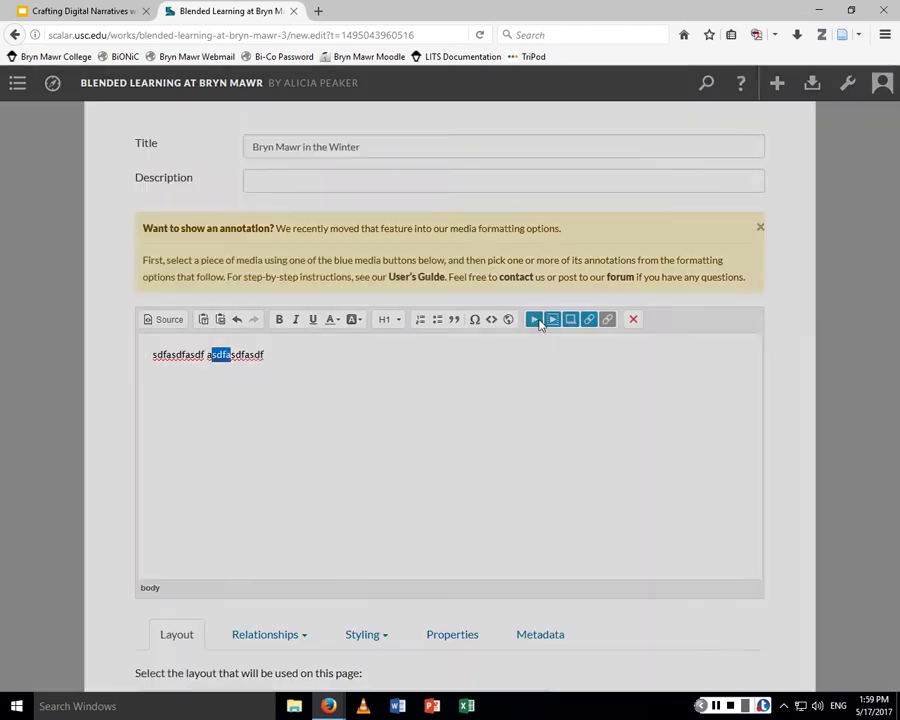
pyautogui.click(173, 342)
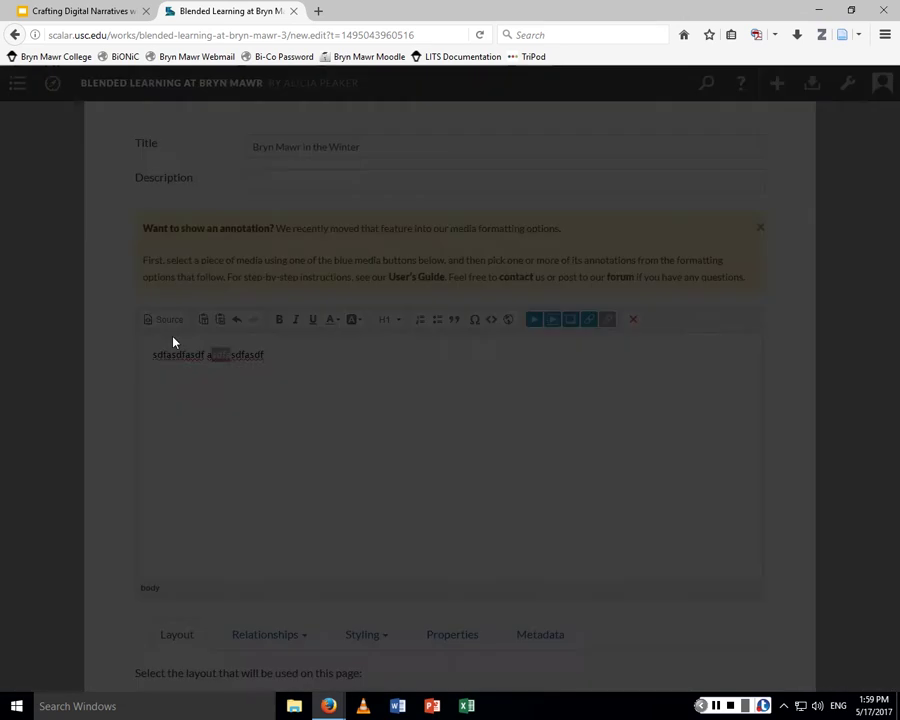
pyautogui.click(609, 447)
pyautogui.scroll(-3, 830, 480)
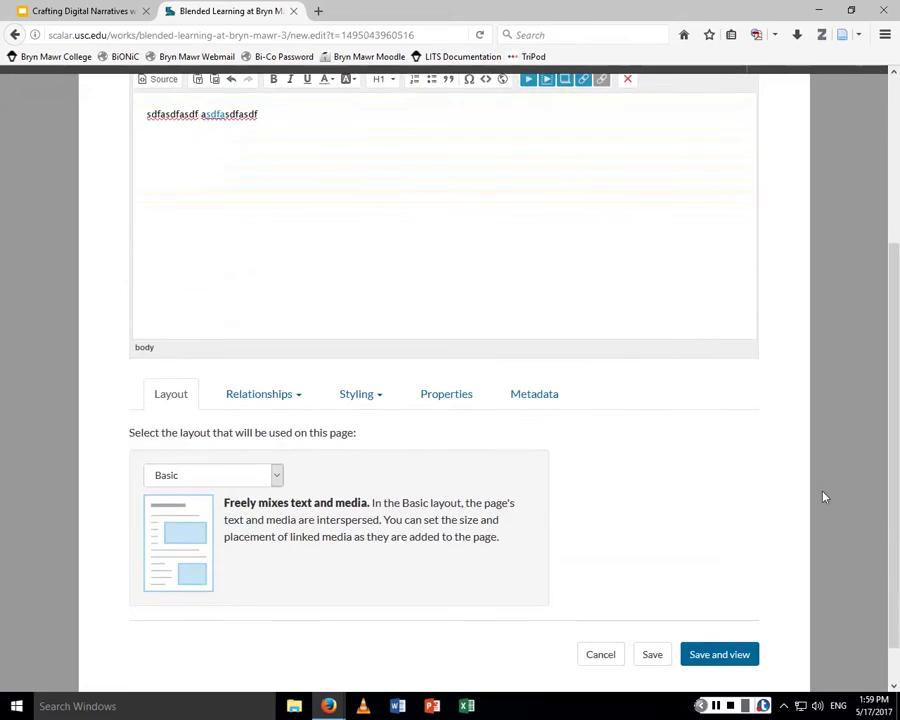
pyautogui.click(712, 610)
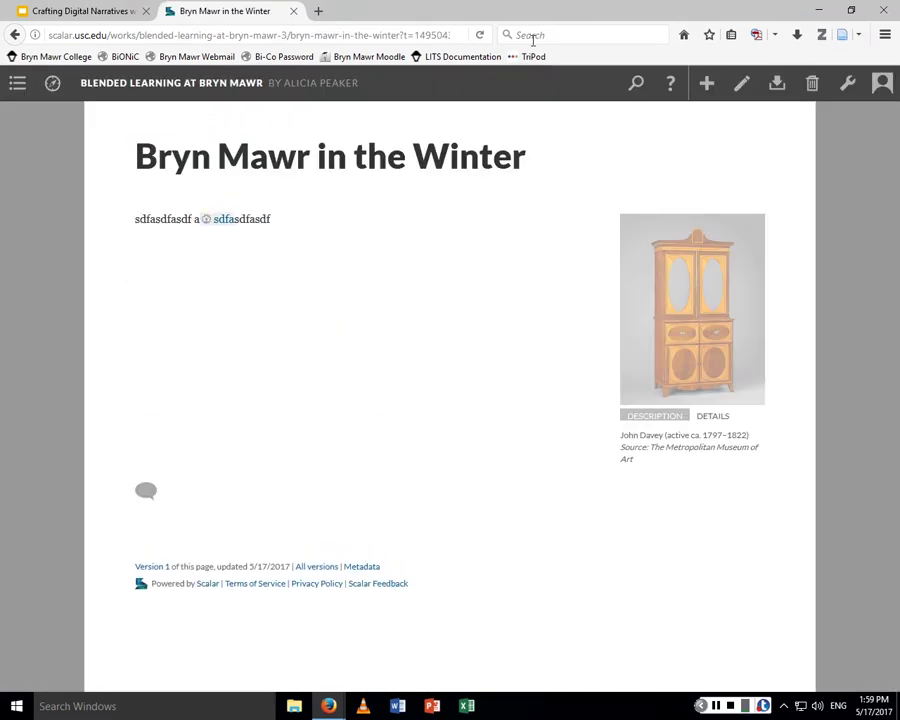
# Open the book's empty home page for editing and title it "Intro".
pyautogui.click(167, 85)
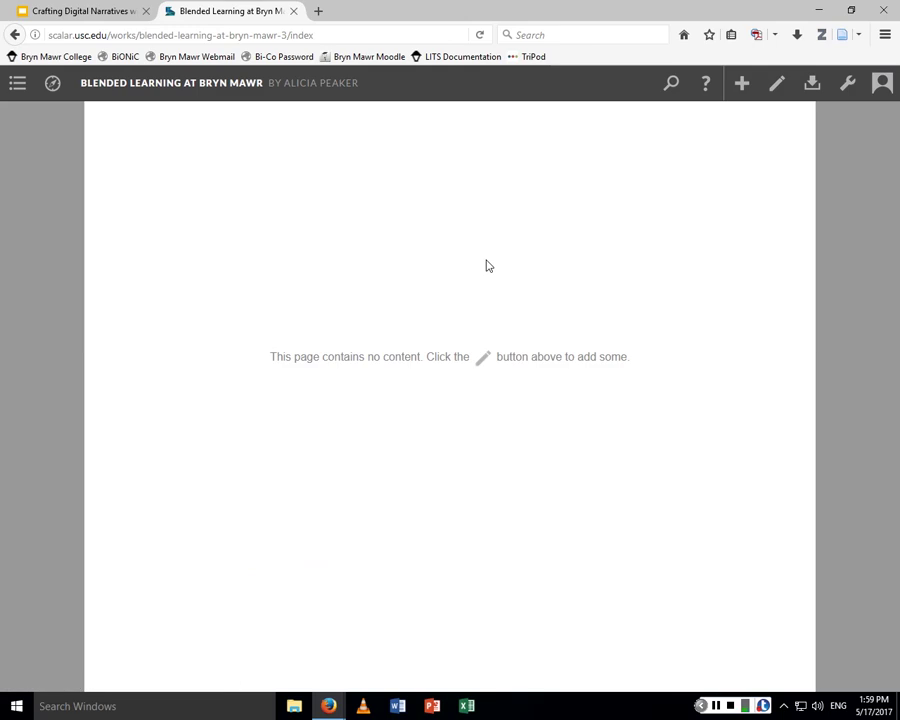
pyautogui.click(777, 86)
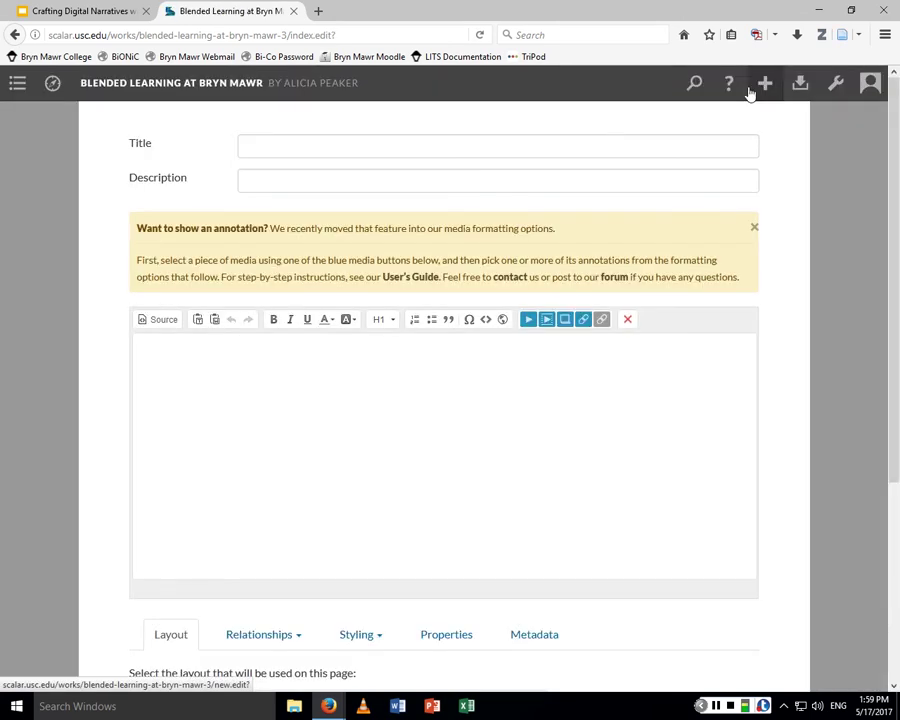
pyautogui.click(577, 148)
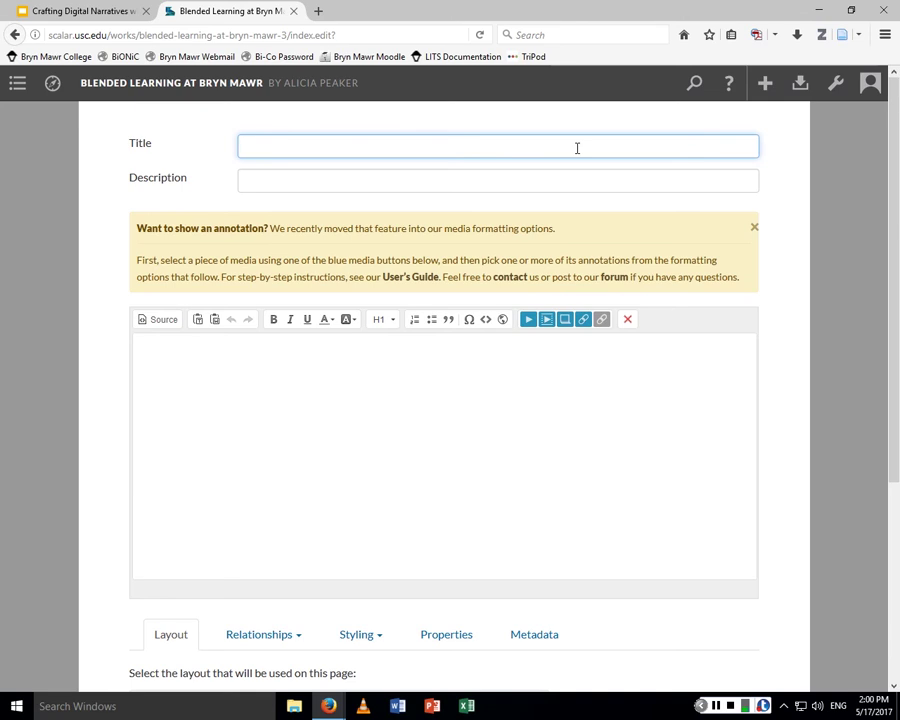
pyautogui.write('Intro')
pyautogui.click(482, 464)
# Set the Intro page's layout to Book Splash.
pyautogui.scroll(-5, 480, 468)
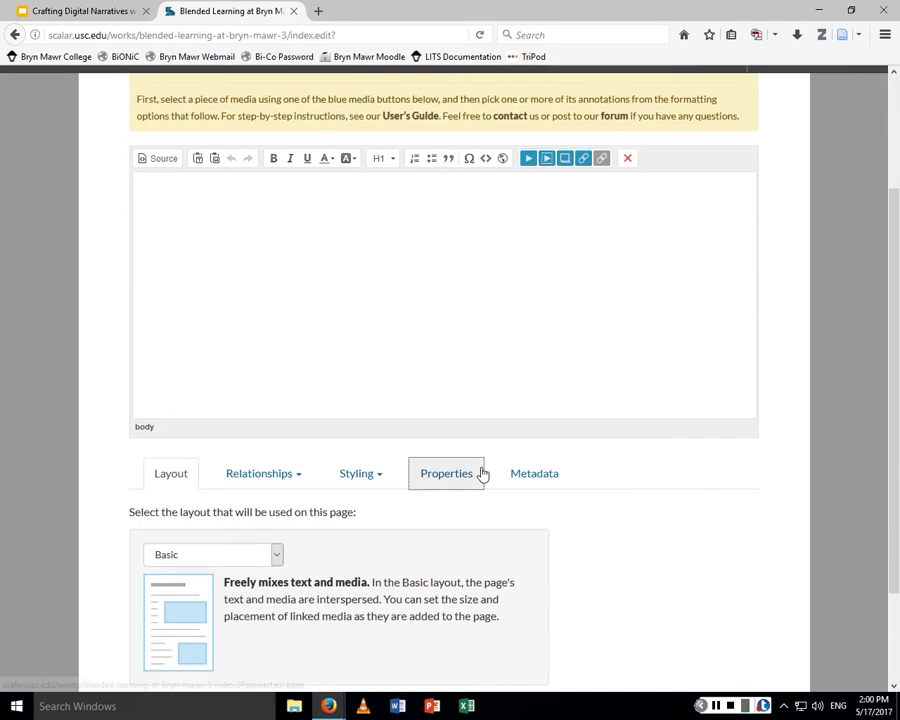
pyautogui.click(250, 428)
pyautogui.click(257, 425)
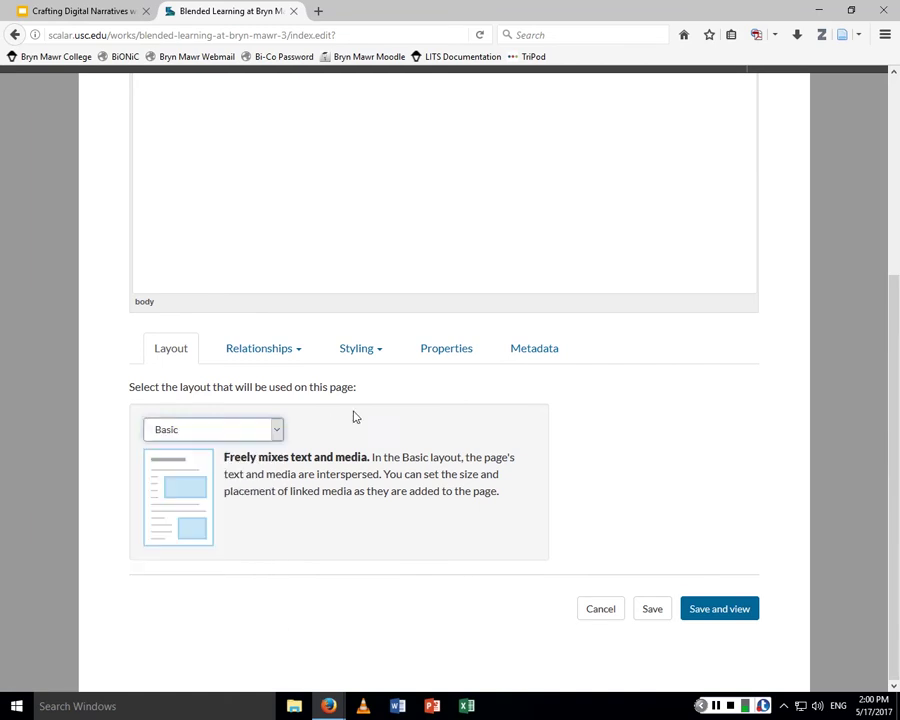
pyautogui.click(262, 431)
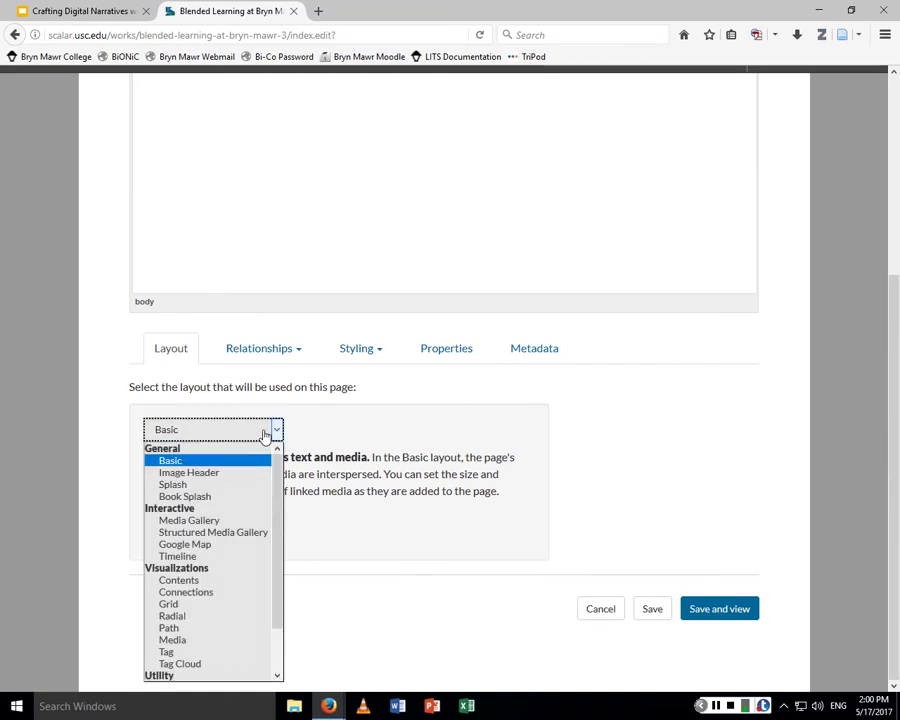
pyautogui.click(216, 497)
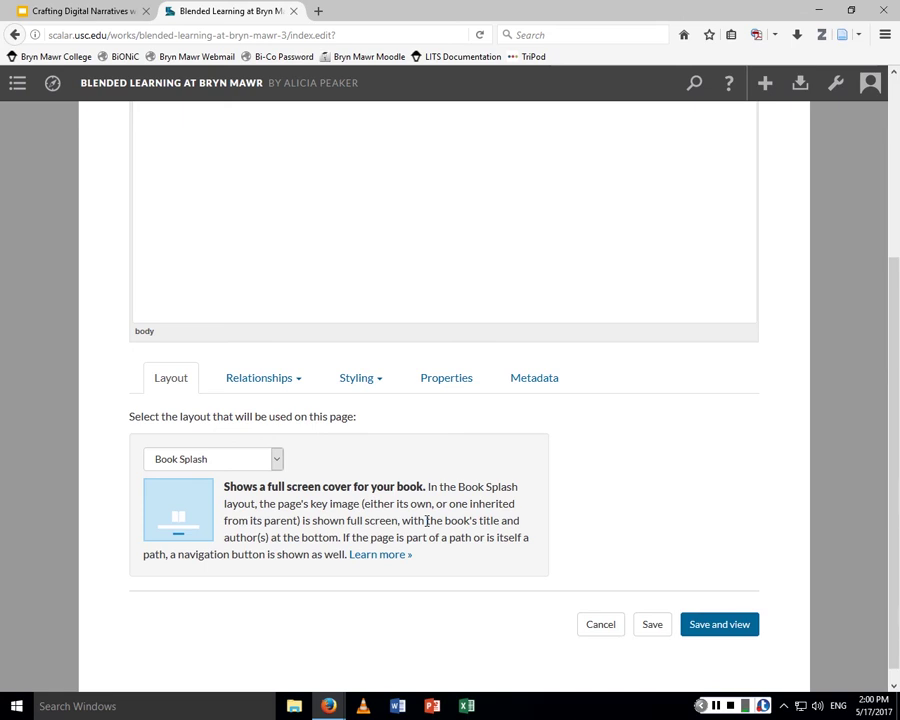
# Set the Intro page's key image to "Mrs. Benjamin Simons", after trying Desk and Bookcase.
pyautogui.click(369, 381)
pyautogui.click(386, 426)
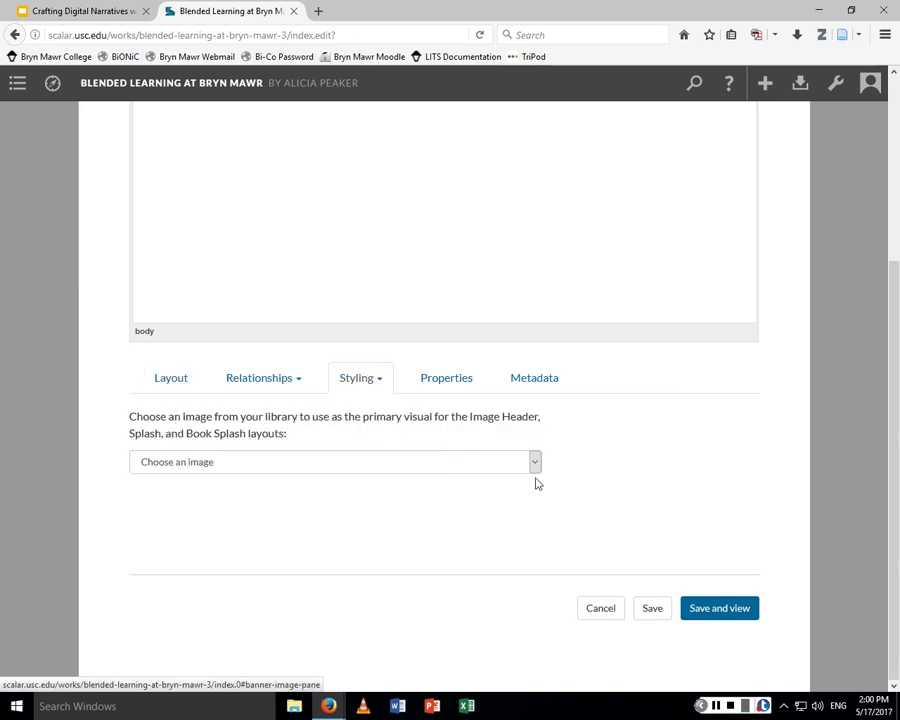
pyautogui.click(532, 462)
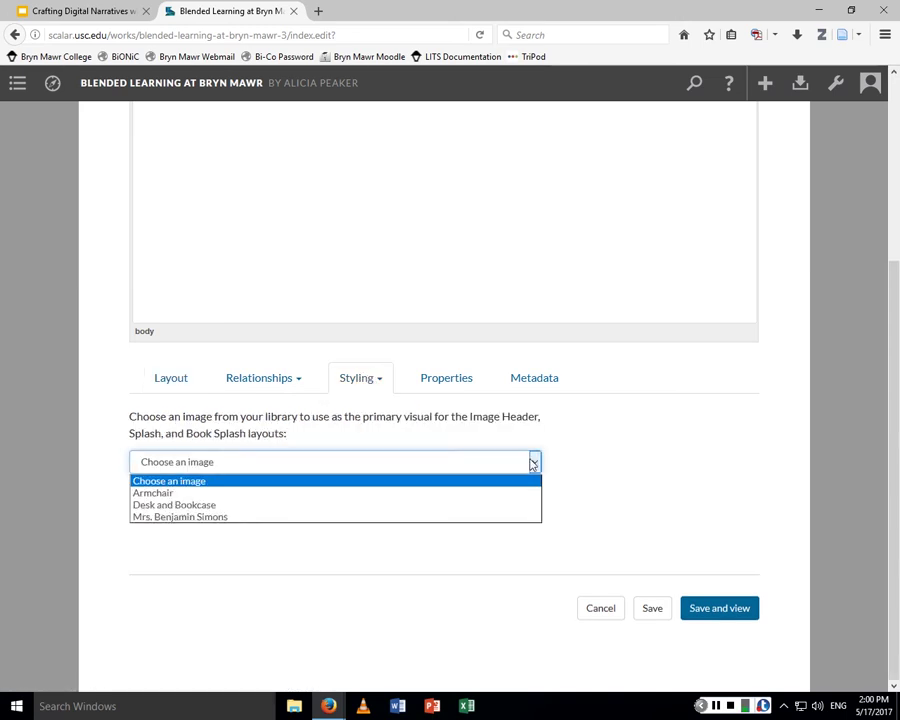
pyautogui.click(500, 511)
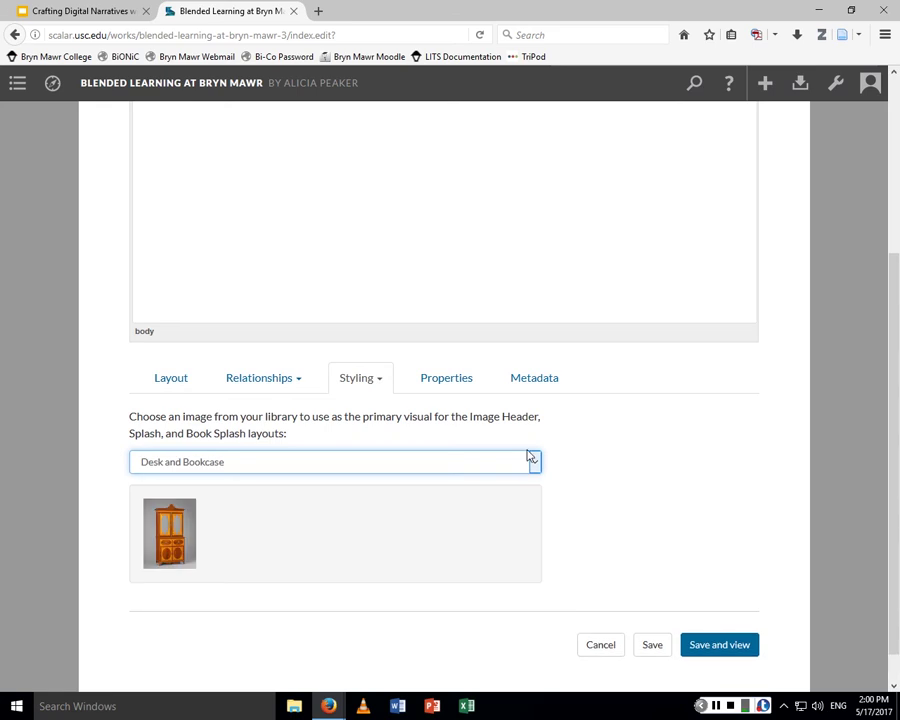
pyautogui.click(532, 461)
pyautogui.click(514, 517)
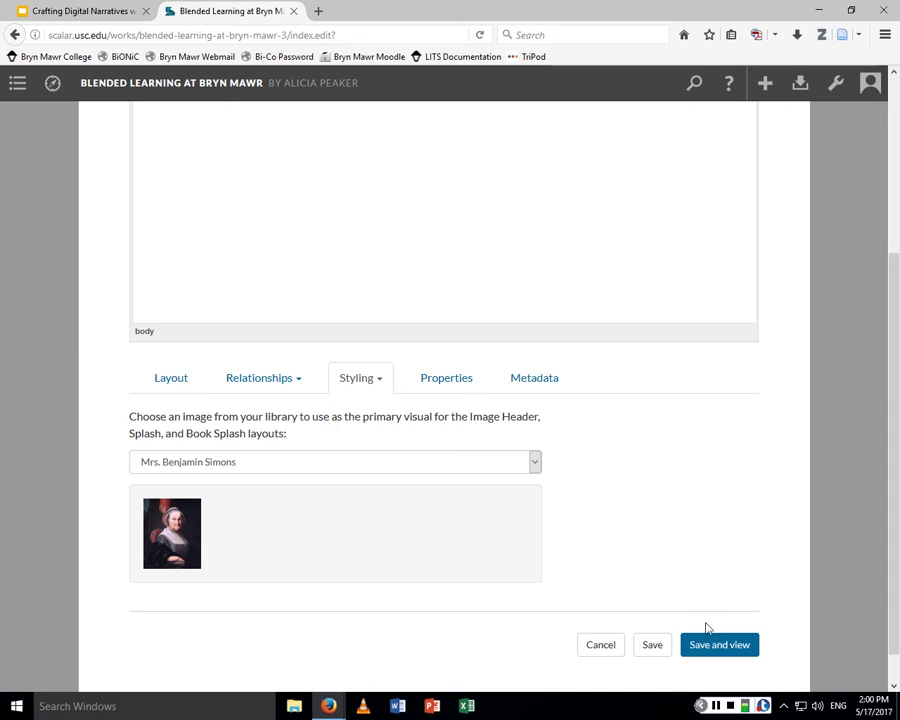
# Make the Intro page a path containing the pages "Bryn Mawr in the Spring", "Bryn Mawr in the Summer" and "Bryn Mawr in the Winter".
pyautogui.click(277, 383)
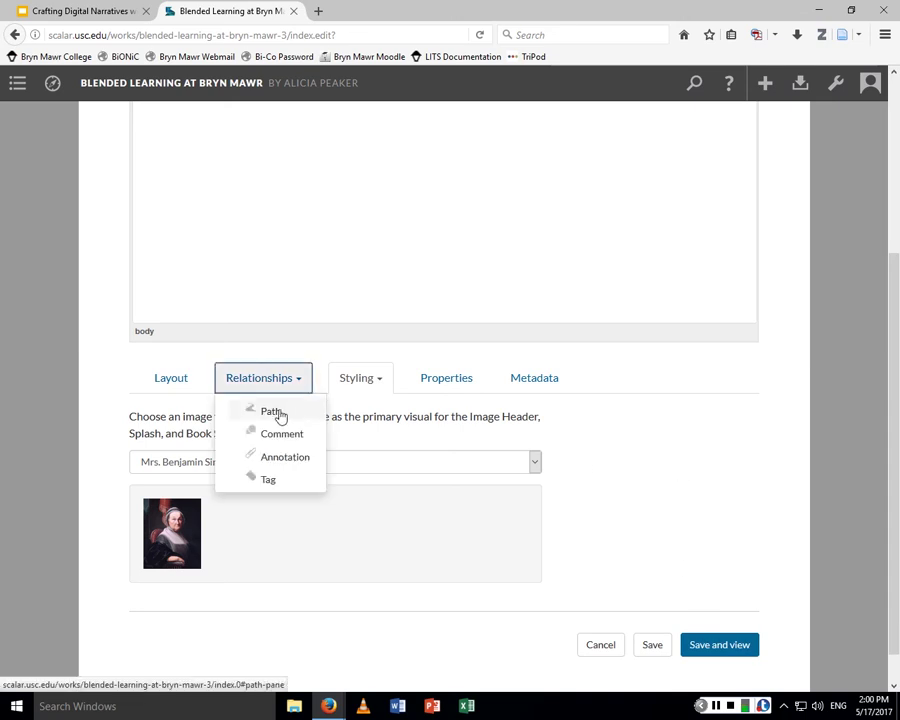
pyautogui.click(279, 416)
pyautogui.click(348, 418)
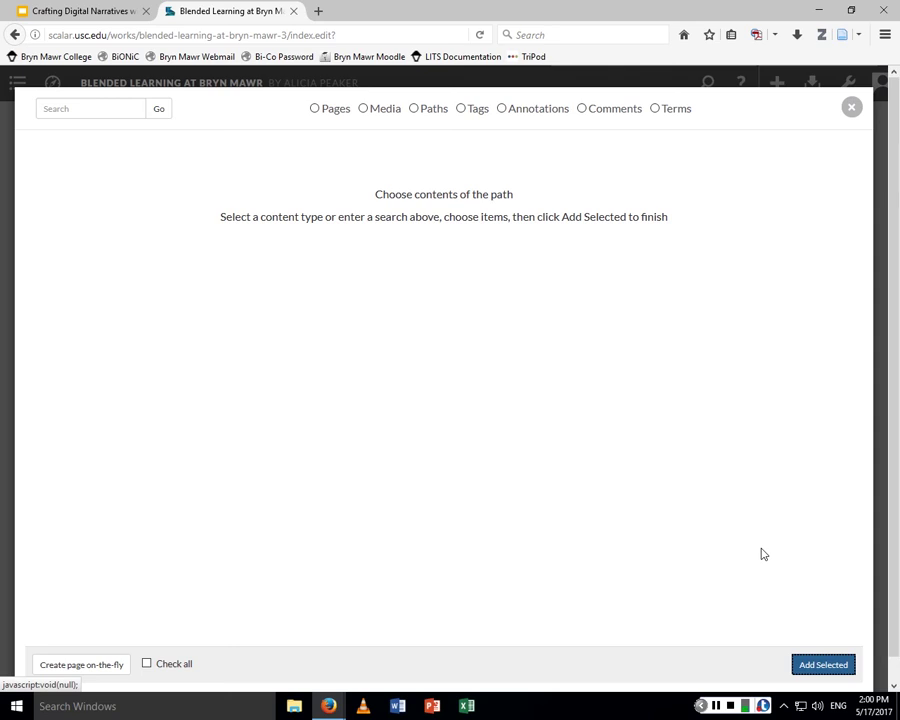
pyautogui.click(314, 109)
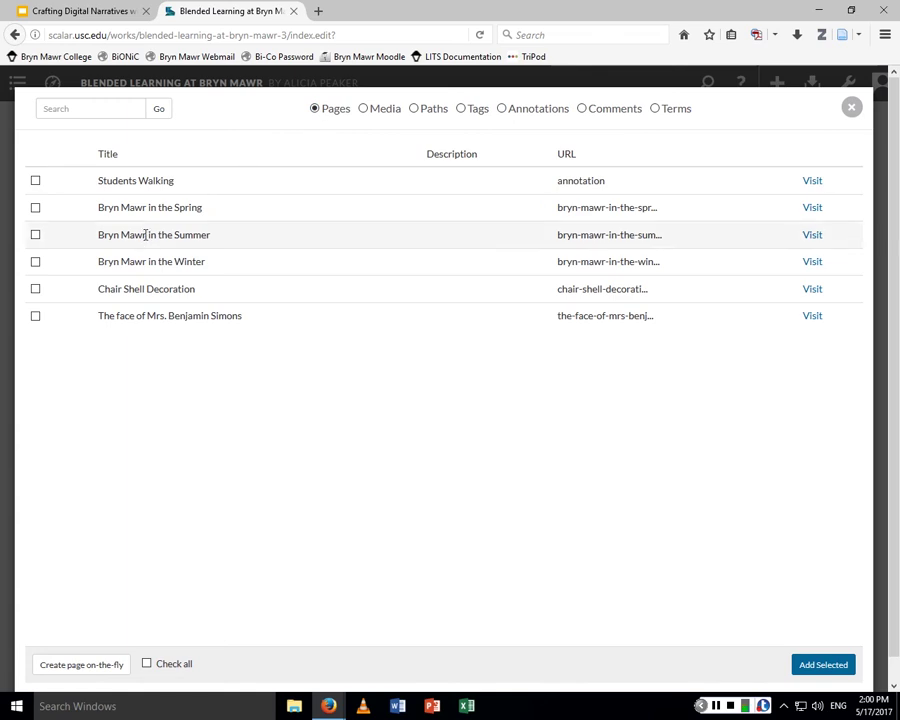
pyautogui.click(35, 207)
pyautogui.click(35, 234)
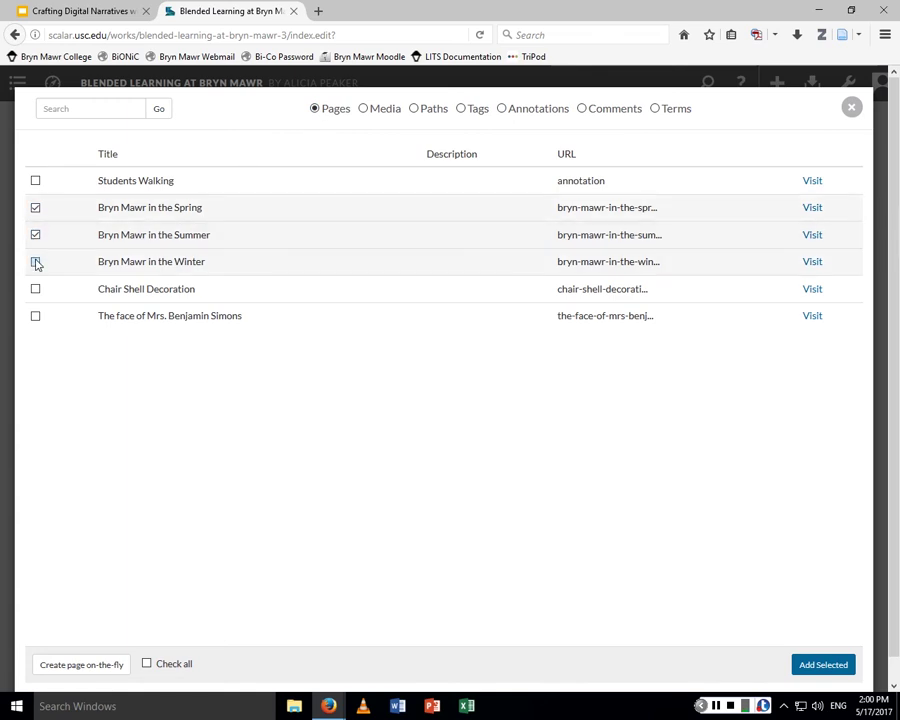
pyautogui.click(35, 262)
pyautogui.click(822, 665)
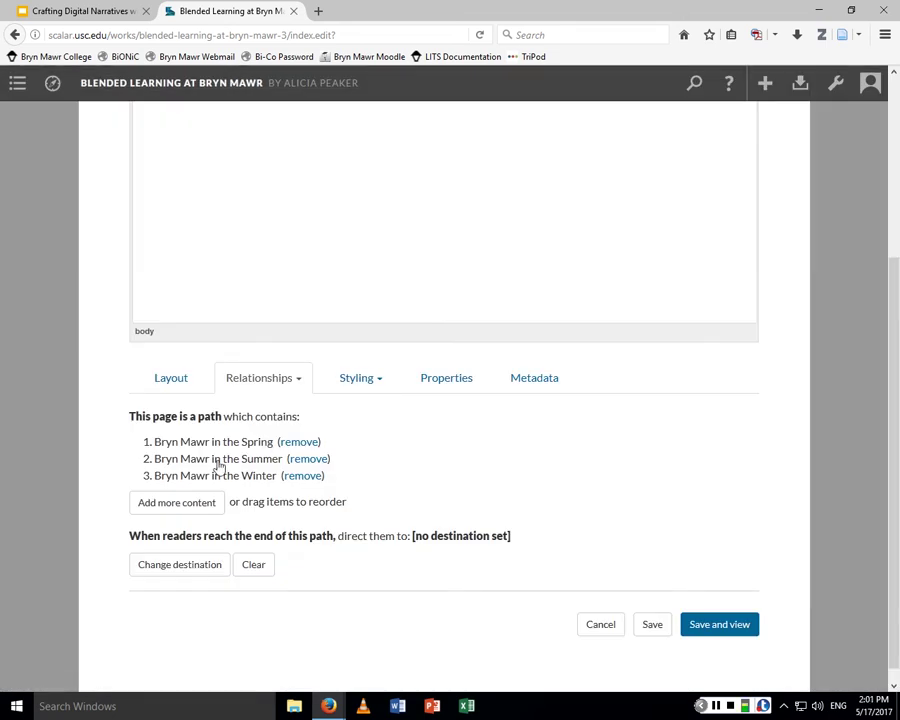
# Save the Intro page with its three-page path and view it.
pyautogui.moveTo(232, 460); pyautogui.dragTo(270, 472)
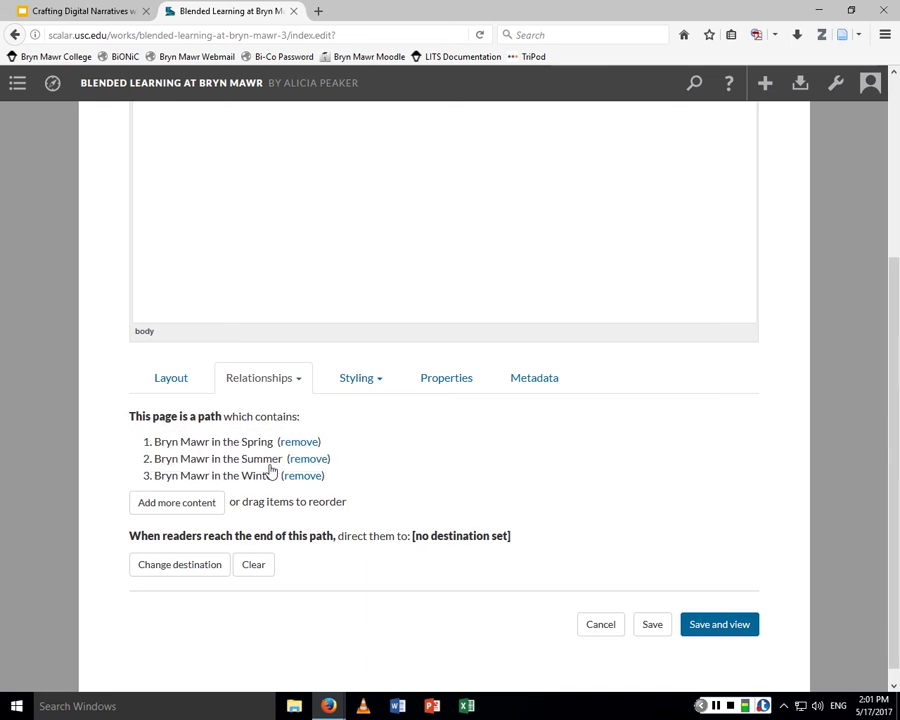
pyautogui.click(745, 628)
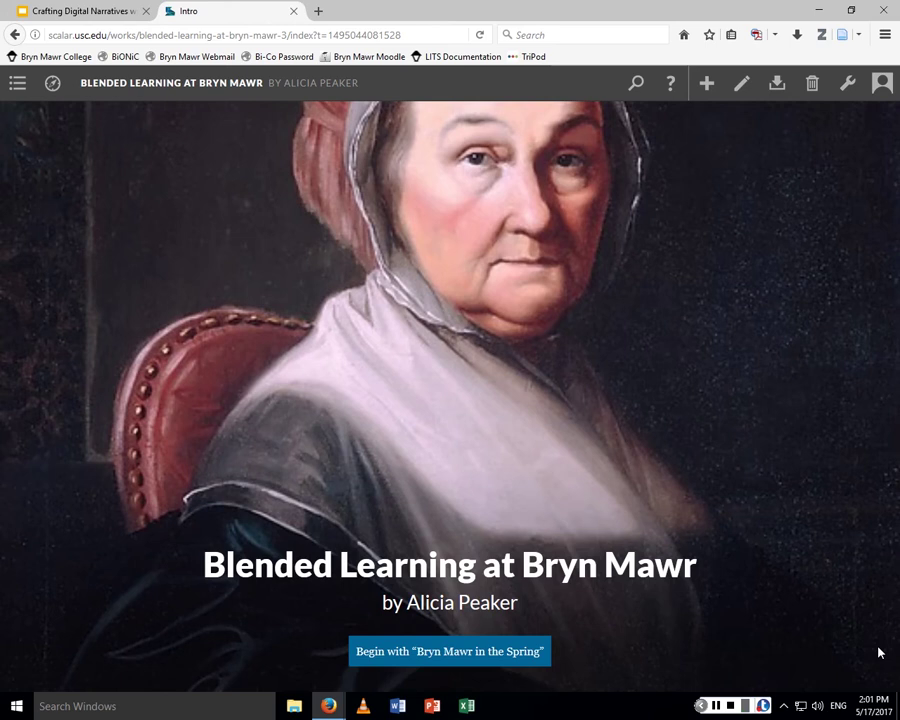
# Follow the Intro path from "Bryn Mawr in the Spring" through "Bryn Mawr in the Summer" to "Bryn Mawr in the Winter".
pyautogui.click(482, 655)
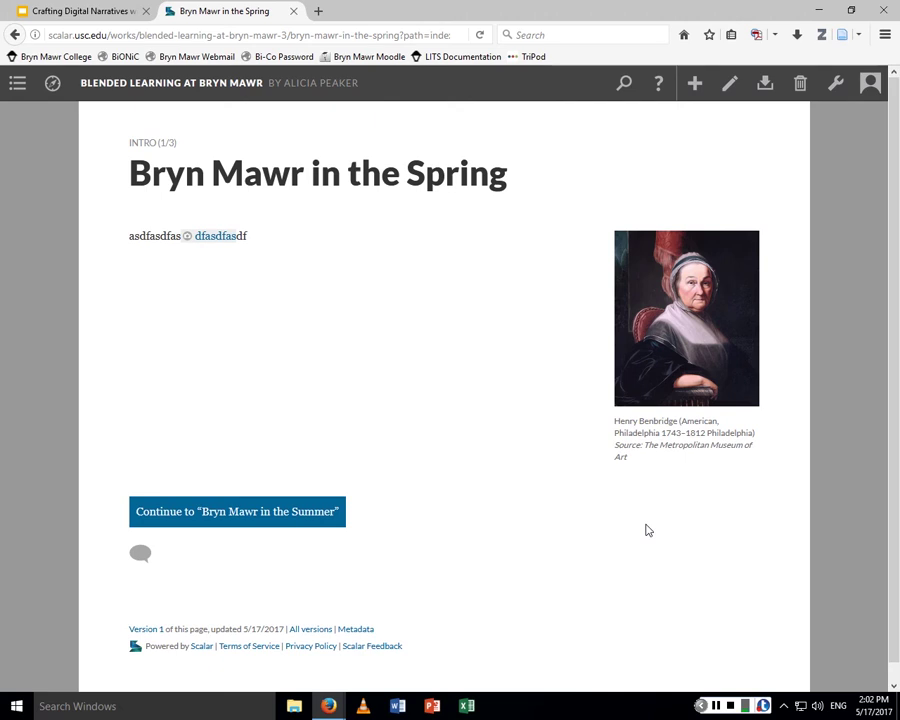
pyautogui.click(271, 518)
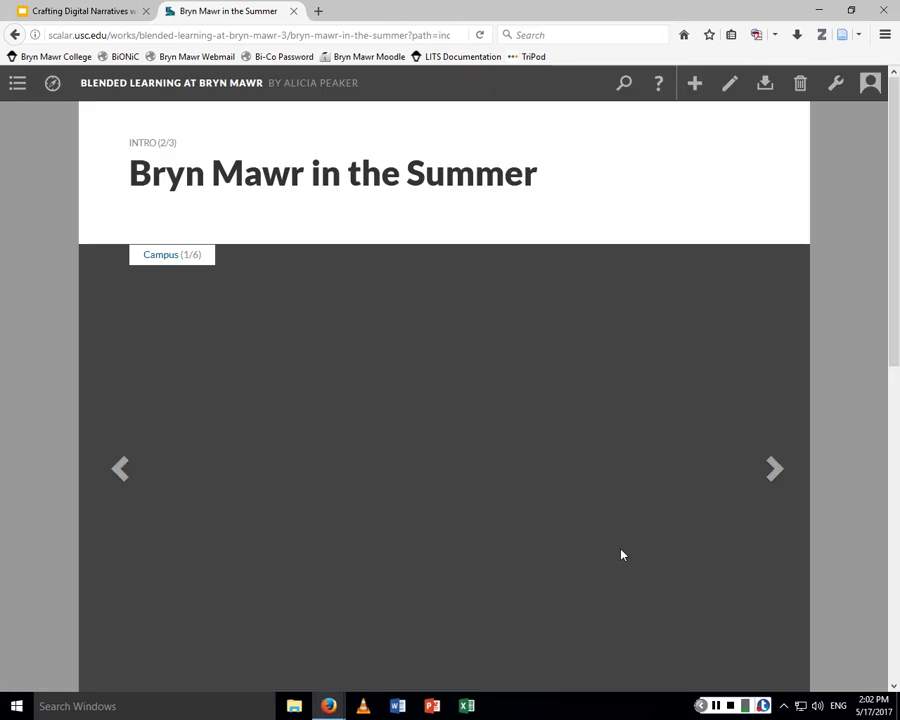
pyautogui.scroll(-3, 872, 520)
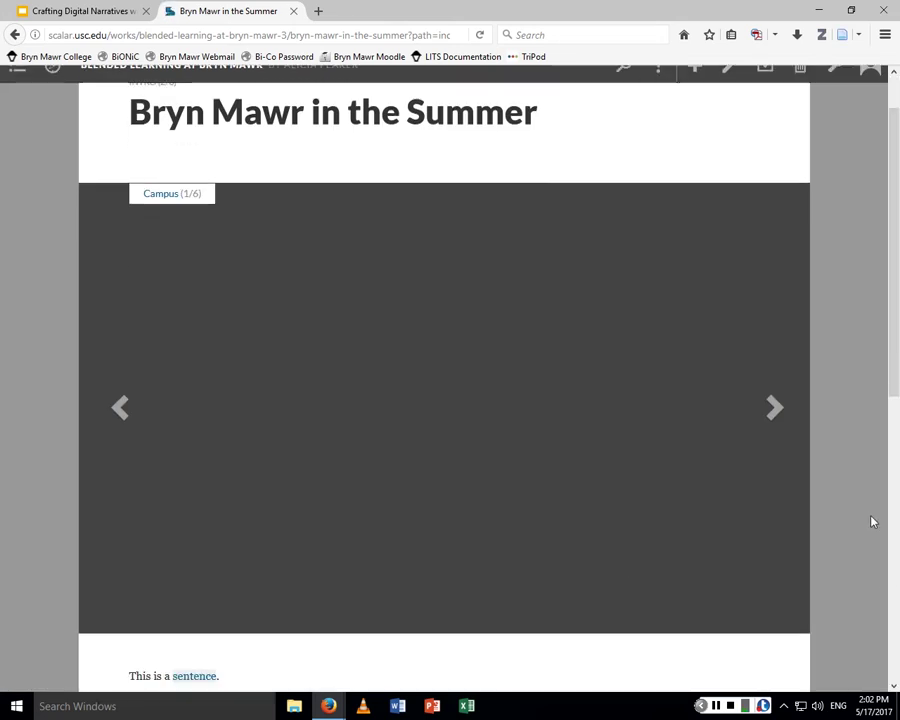
pyautogui.scroll(3, 872, 520)
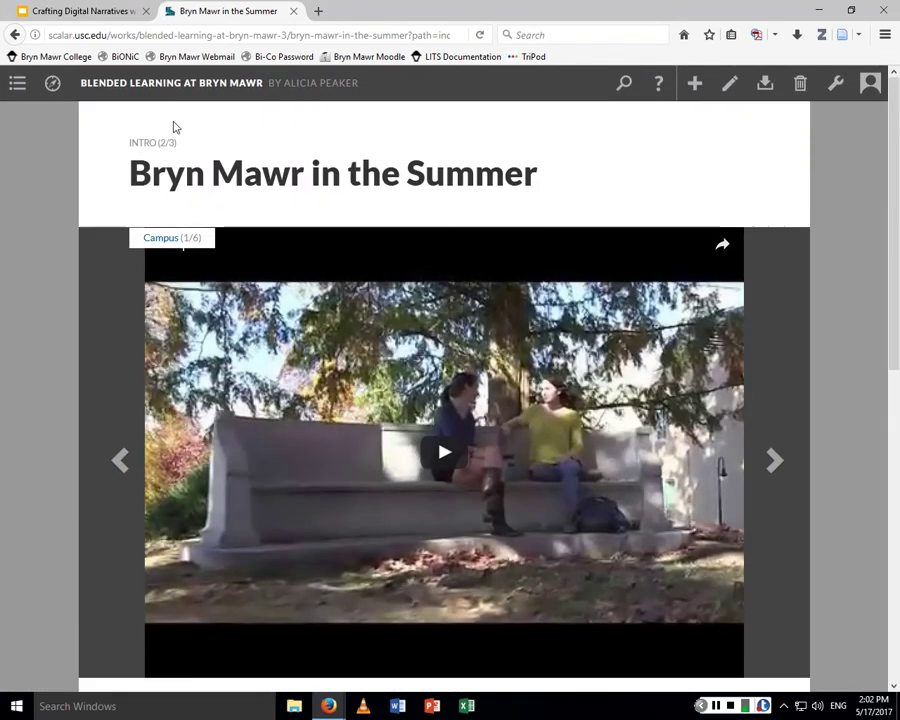
pyautogui.scroll(-1, 858, 312)
pyautogui.scroll(-10, 858, 312)
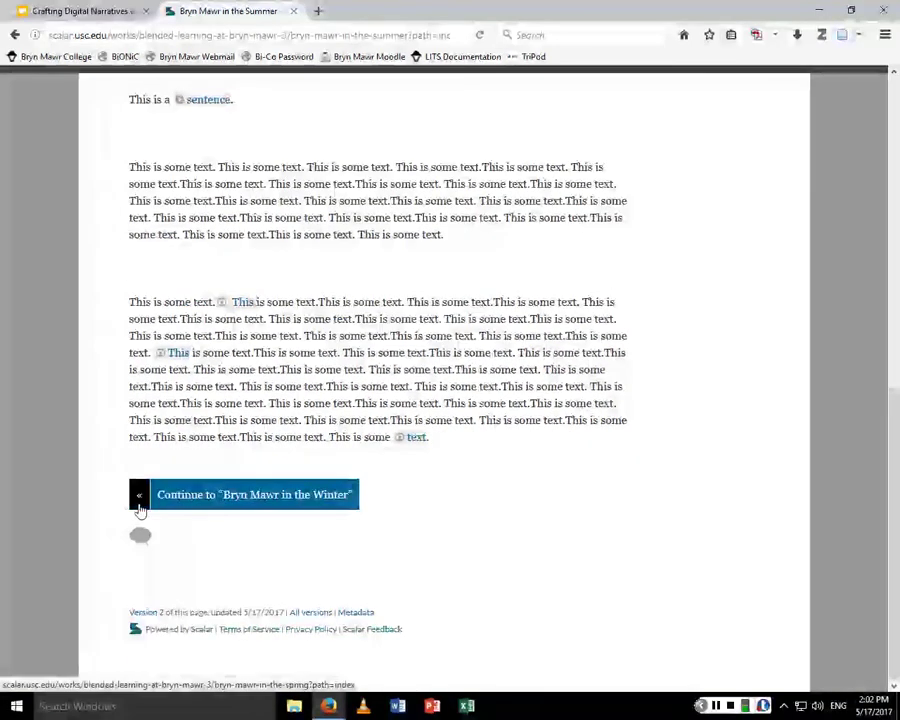
pyautogui.click(199, 510)
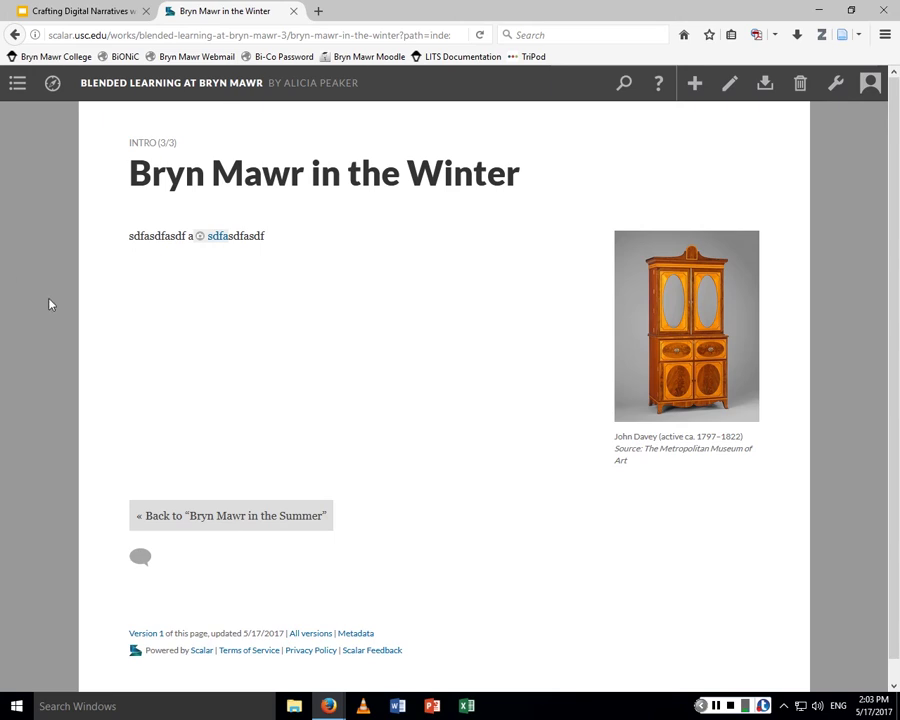
# Switch to the Google Slides deck and go through the slides from Paths (17) to Visualize Relationships (20).
pyautogui.click(78, 13)
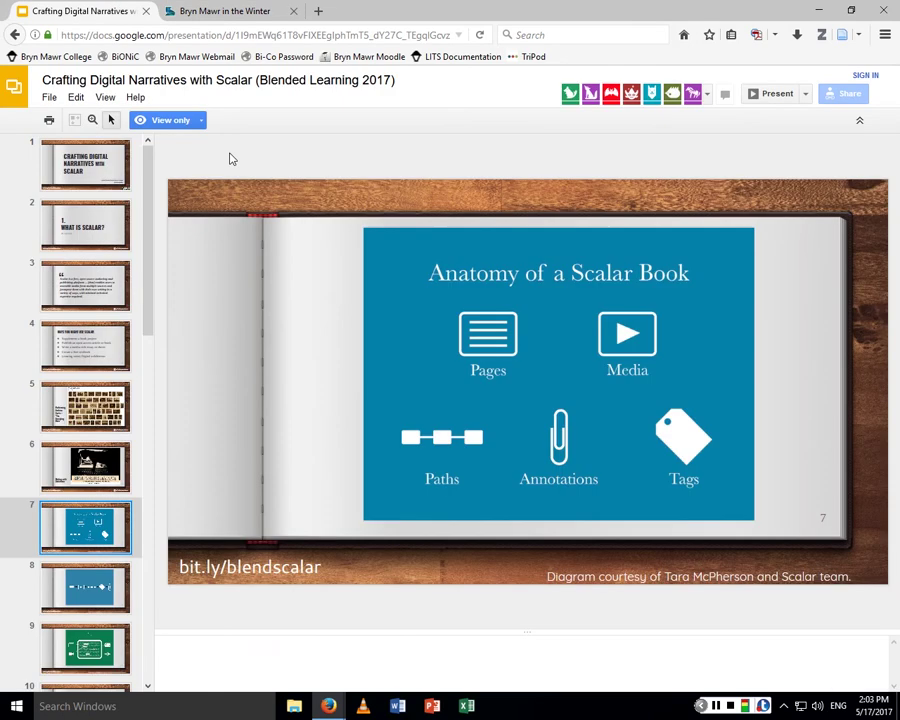
pyautogui.scroll(-5, 104, 432)
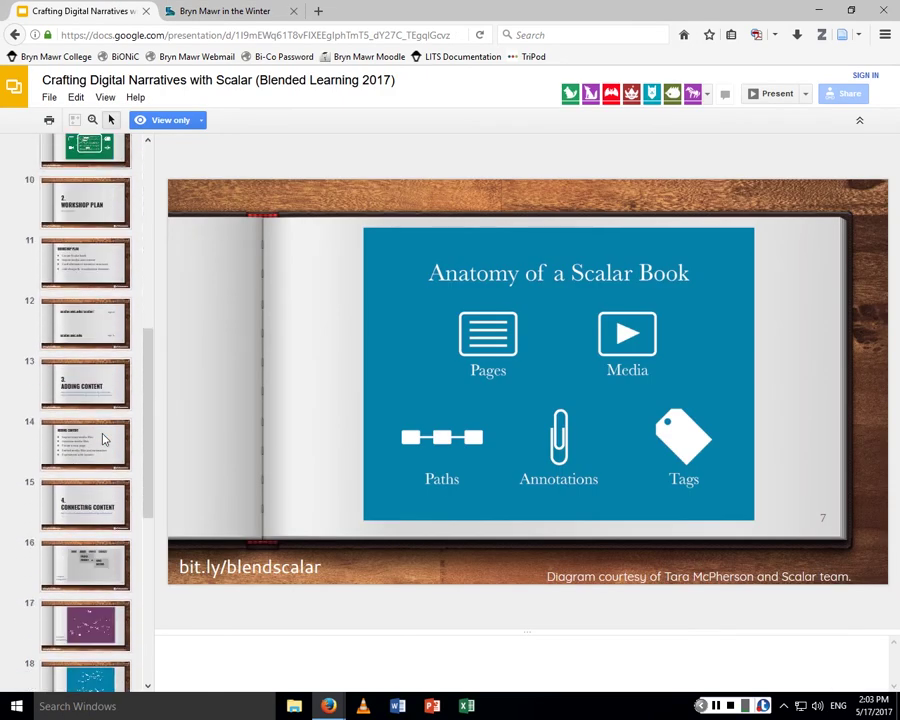
pyautogui.scroll(-2, 104, 438)
pyautogui.click(82, 500)
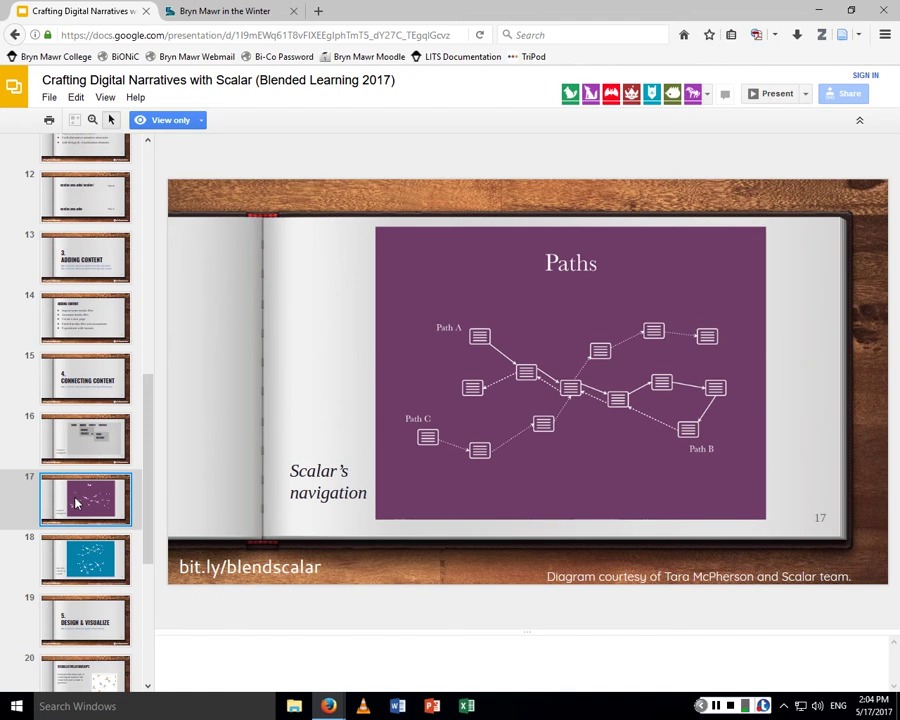
pyautogui.click(91, 565)
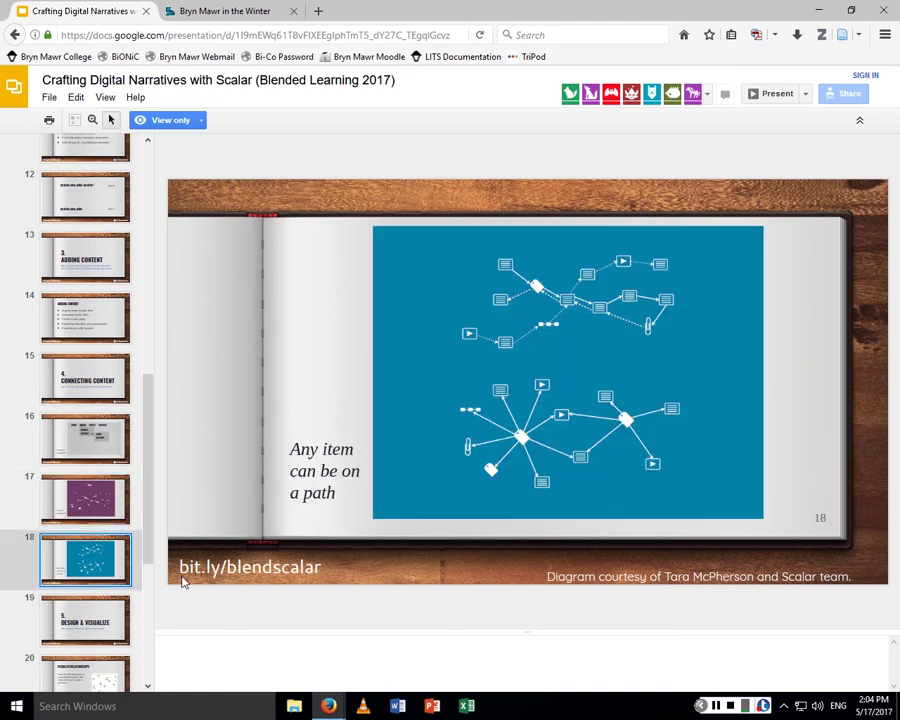
pyautogui.scroll(-3, 88, 580)
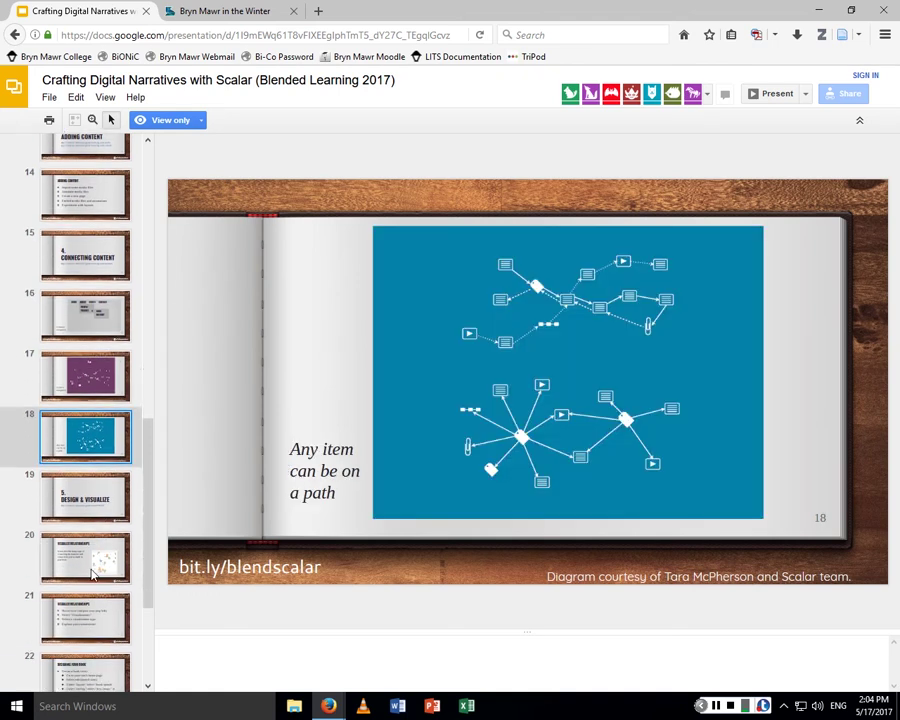
pyautogui.click(85, 485)
pyautogui.click(85, 567)
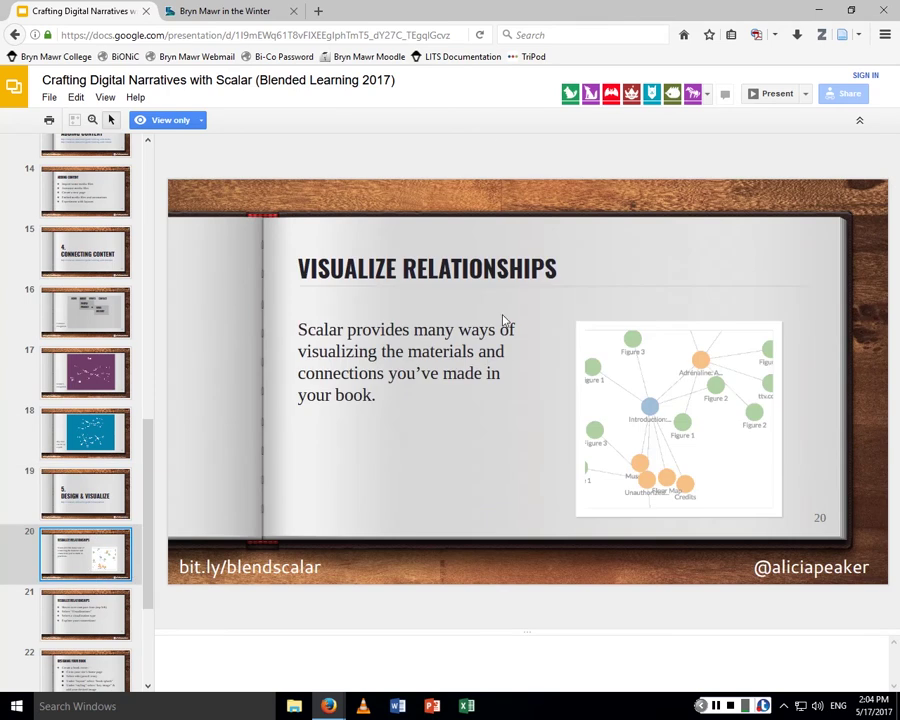
# Return to the Scalar book and open its Contents visualization, set to show all content.
pyautogui.click(262, 12)
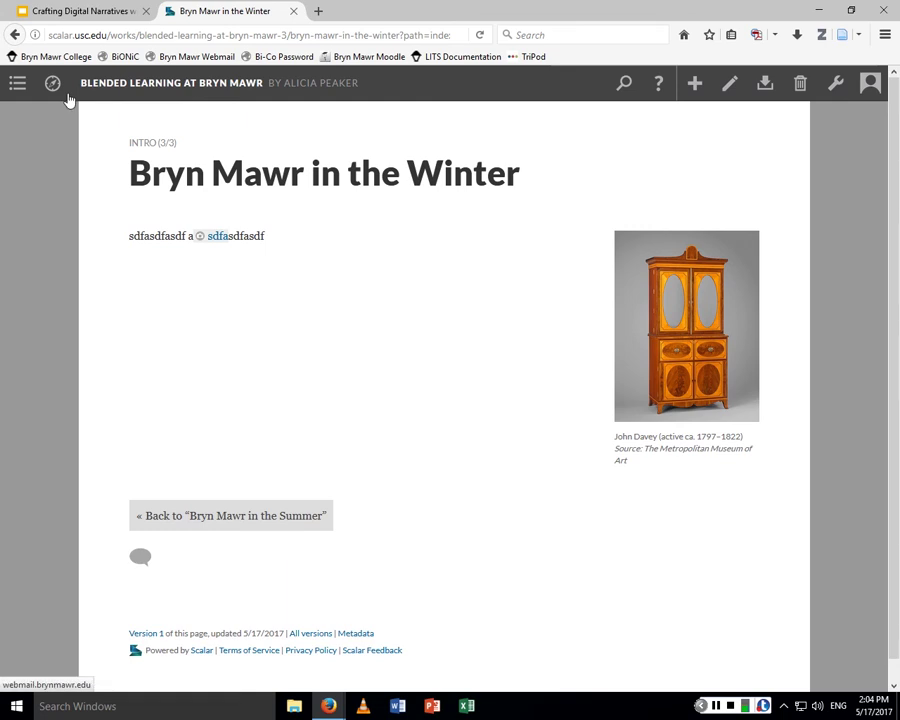
pyautogui.moveTo(52, 88)
pyautogui.moveTo(161, 160)
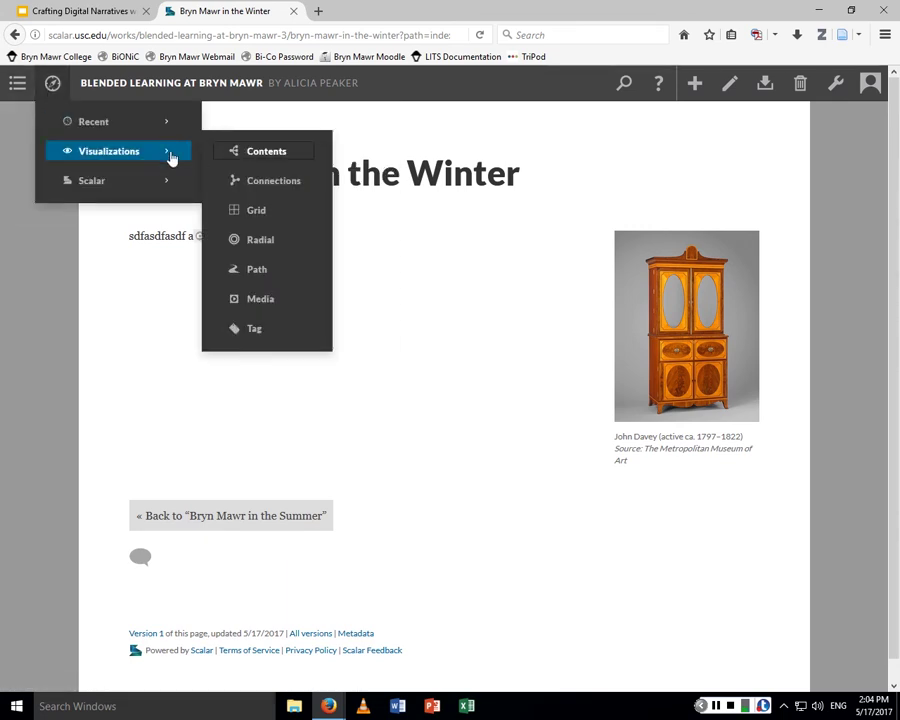
pyautogui.click(253, 155)
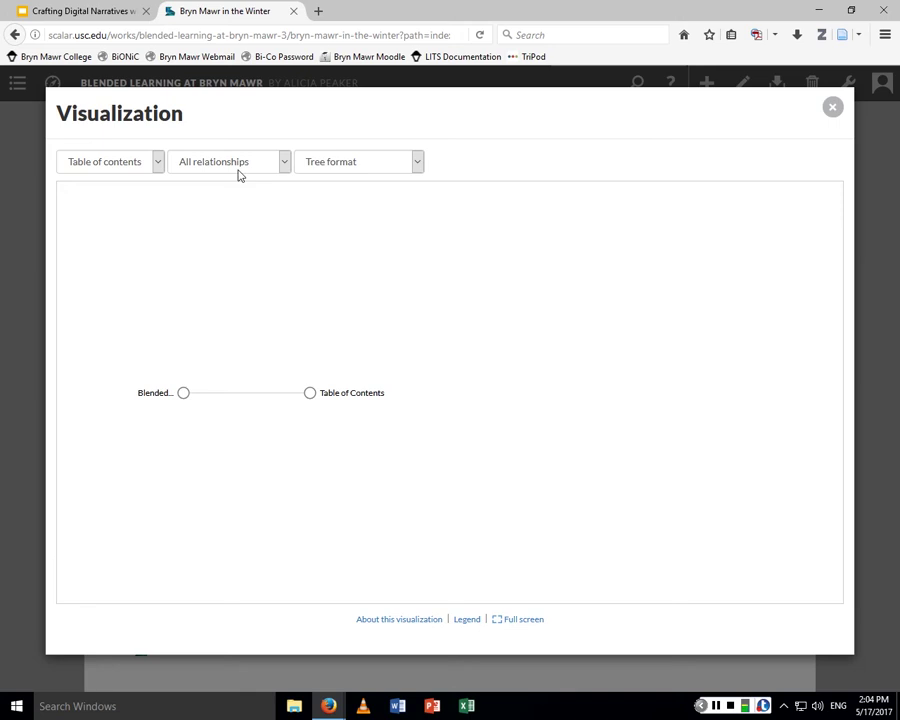
pyautogui.click(137, 213)
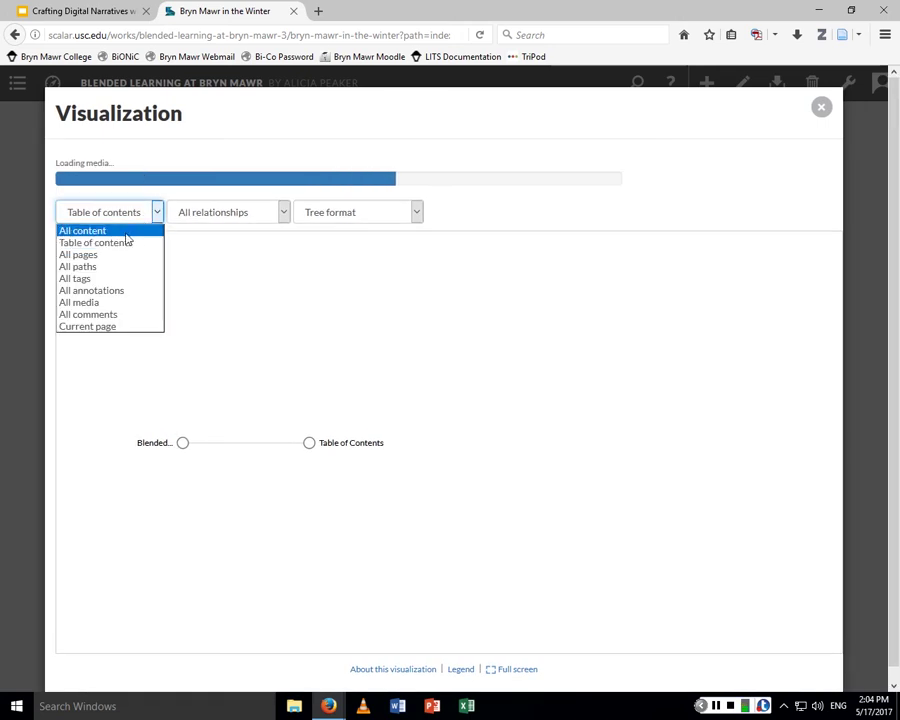
pyautogui.click(130, 229)
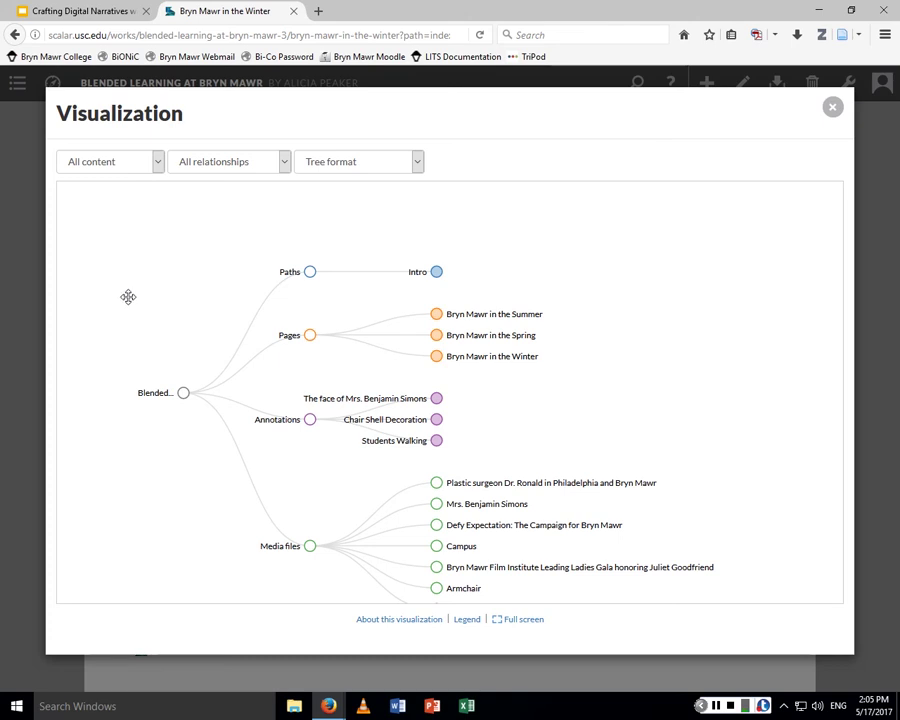
pyautogui.click(417, 162)
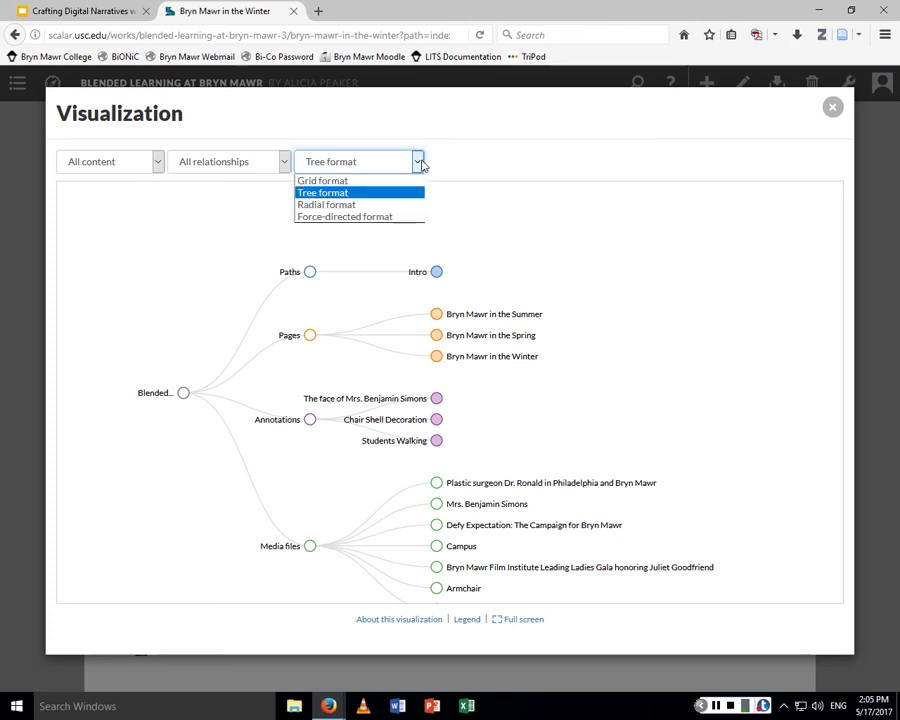
pyautogui.click(412, 216)
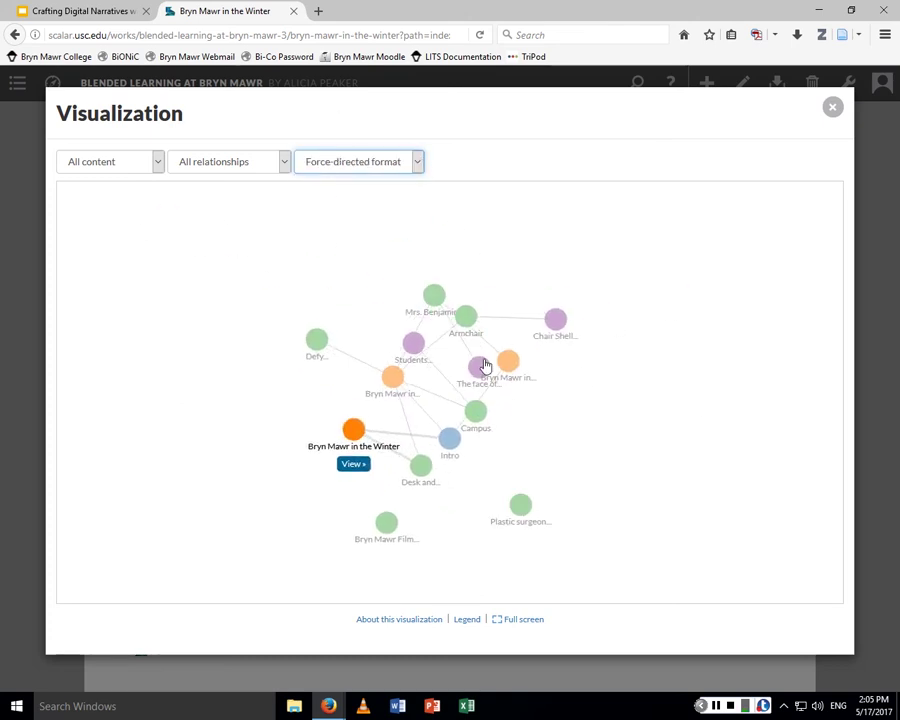
pyautogui.moveTo(470, 325); pyautogui.dragTo(348, 243)
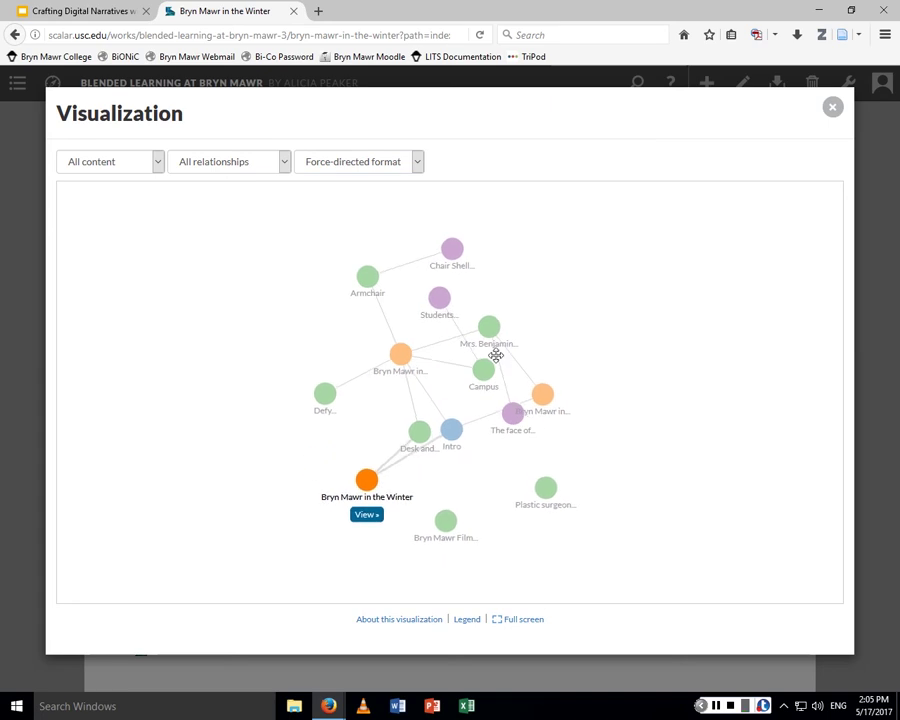
pyautogui.moveTo(490, 335); pyautogui.dragTo(589, 368)
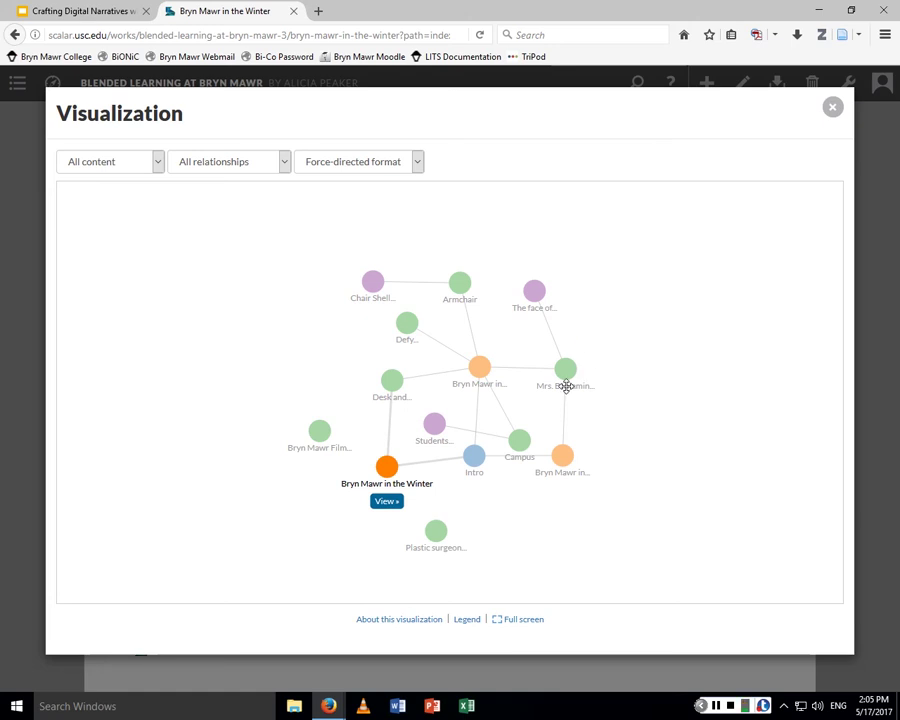
pyautogui.click(564, 372)
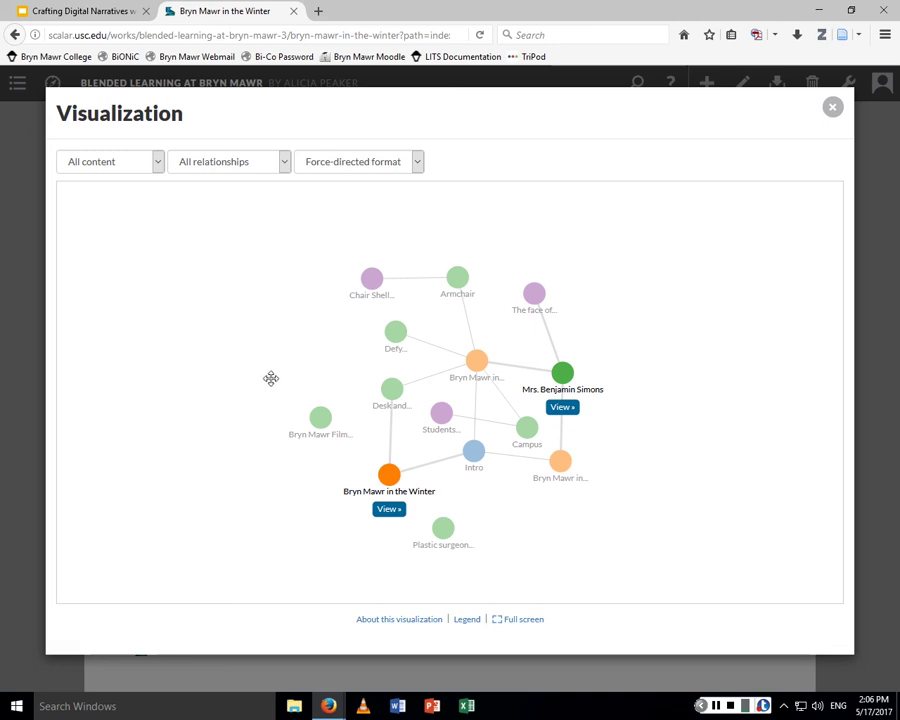
# Switch back to the Google Slides deck and go through slides 21 to 24, ending on Get Help.
pyautogui.click(35, 10)
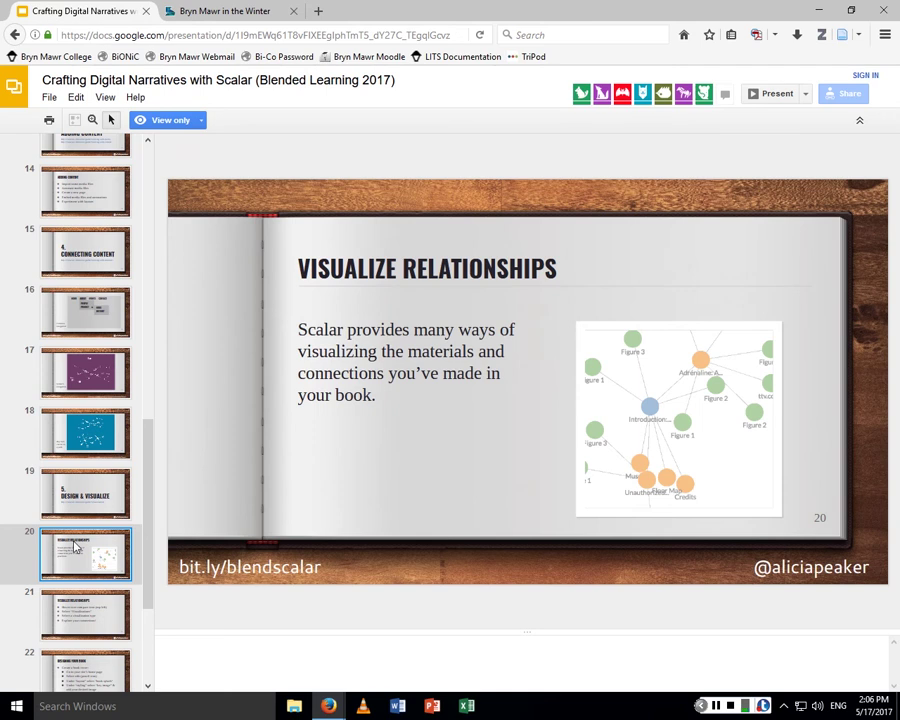
pyautogui.click(78, 600)
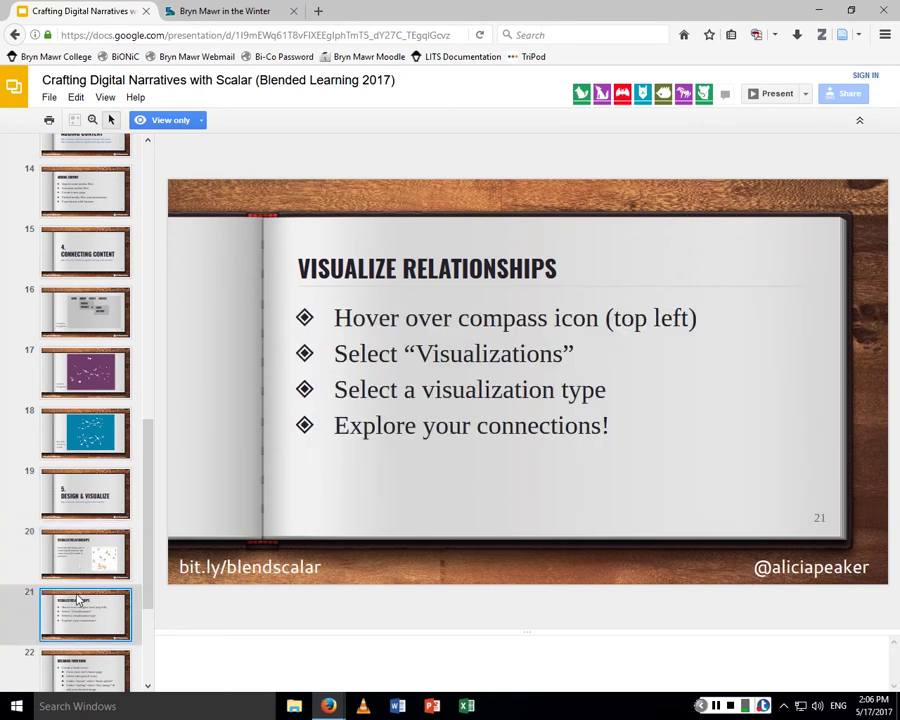
pyautogui.scroll(-1, 78, 600)
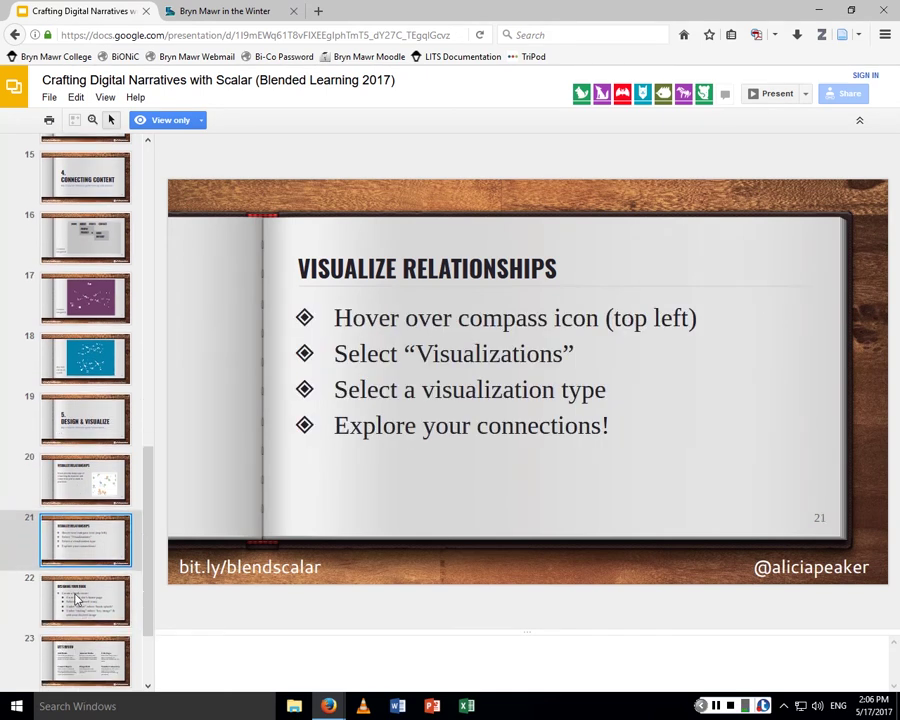
pyautogui.scroll(-1, 76, 598)
pyautogui.click(66, 560)
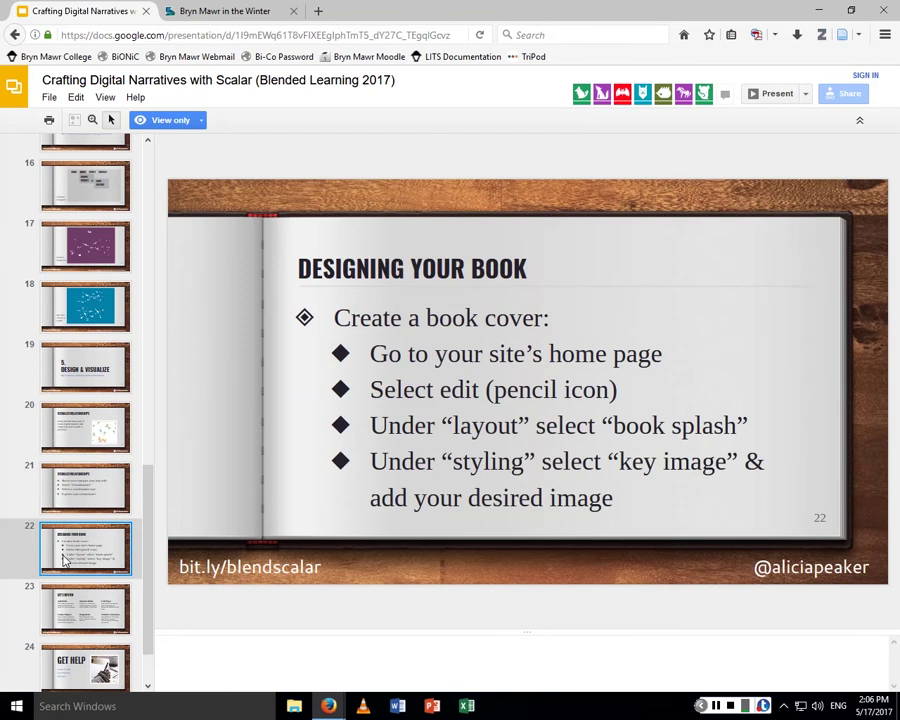
pyautogui.click(68, 588)
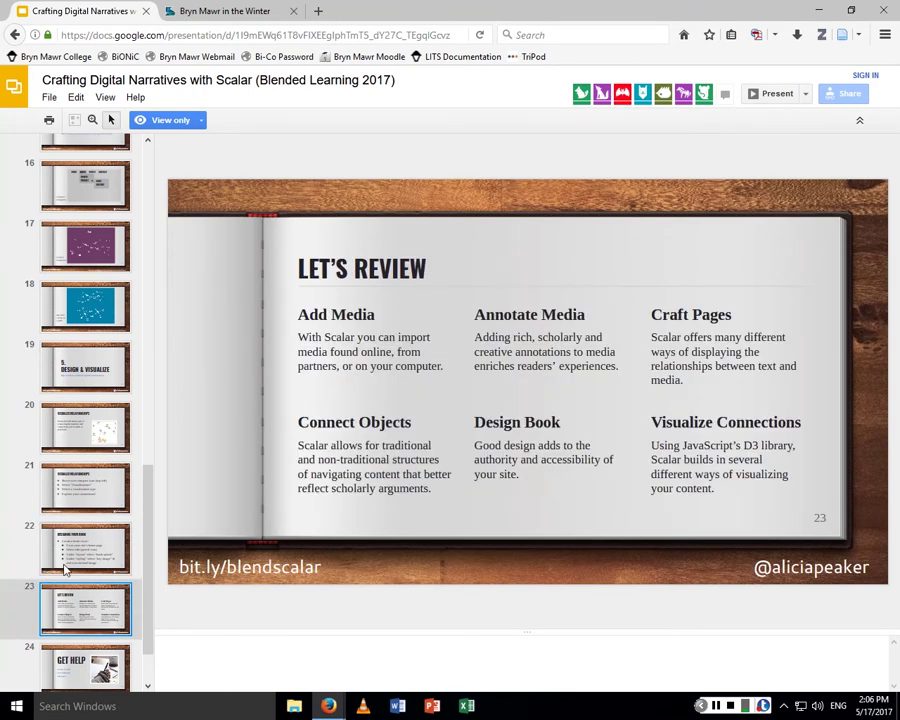
pyautogui.press('Down')
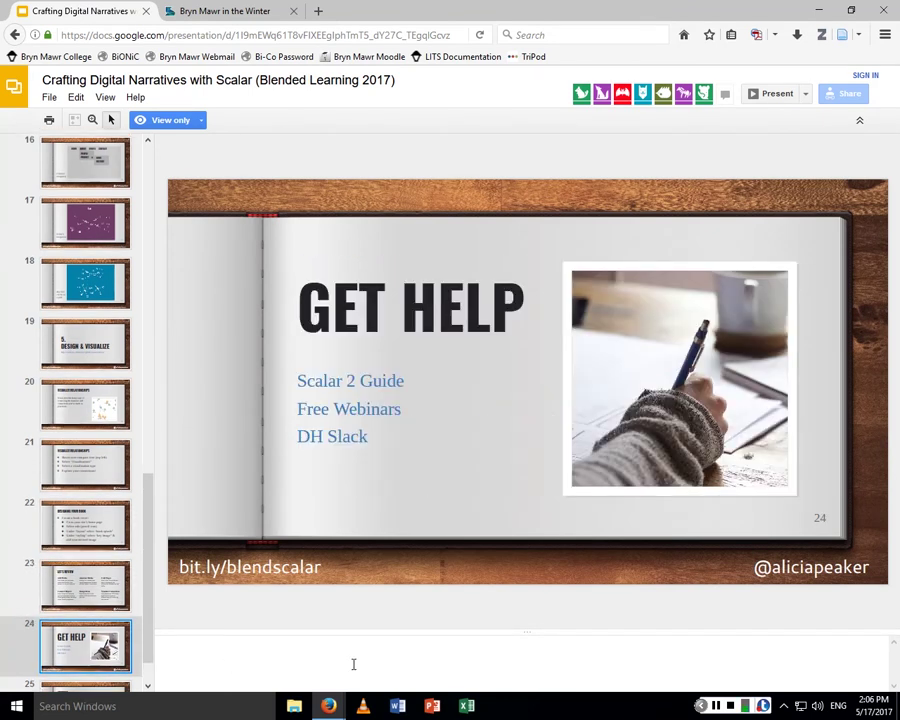
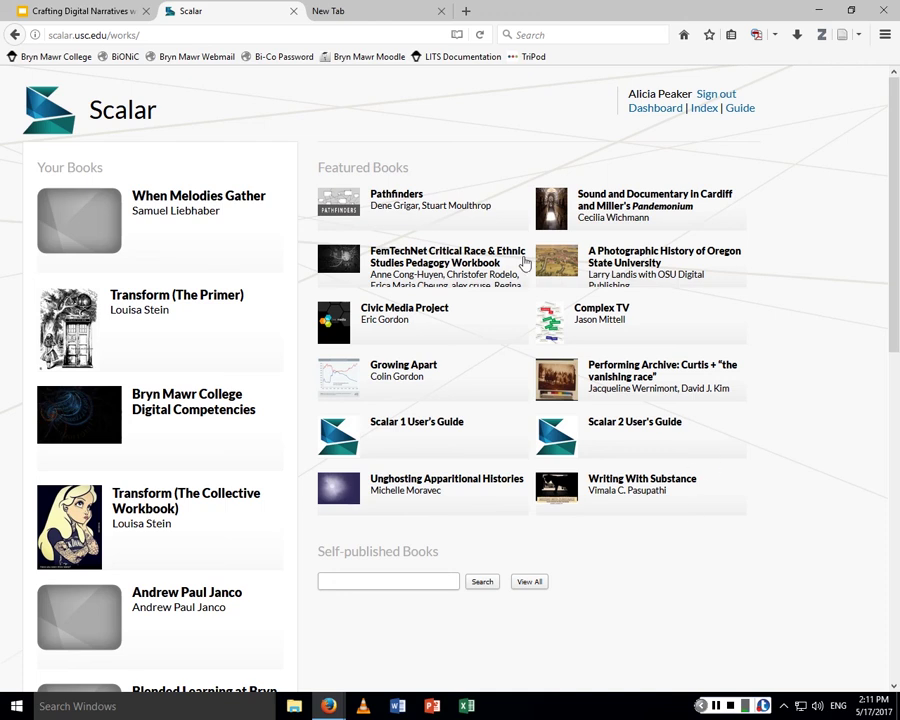
# Open scalar.usc.edu in the empty browser tab and browse its blog to the post "Five-day Scalar workshop at HILT".
pyautogui.click(345, 20)
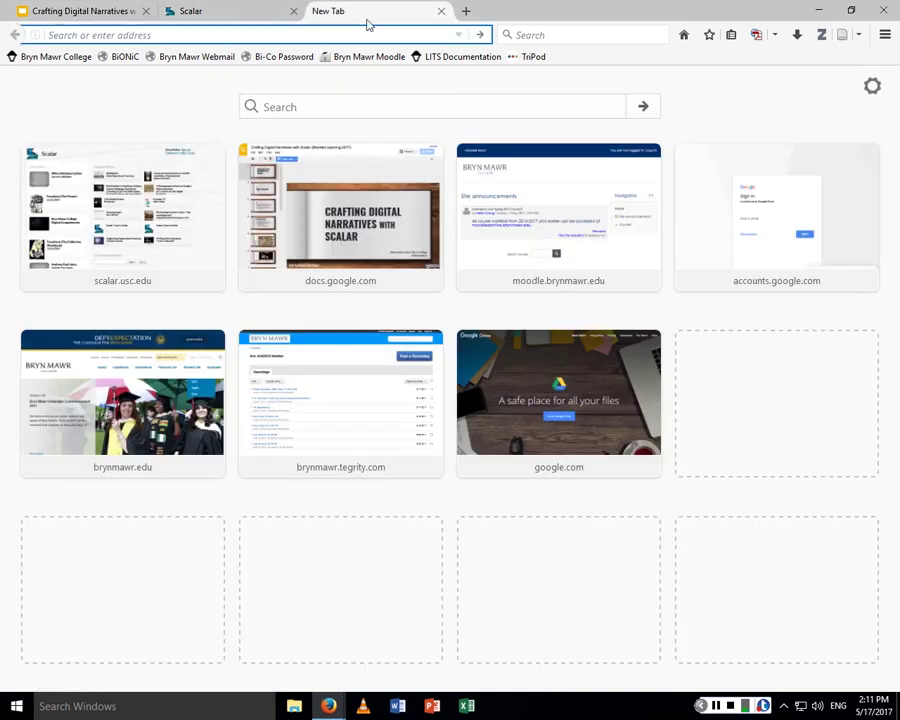
pyautogui.write('scalar.usc.edu')
pyautogui.press('Return')
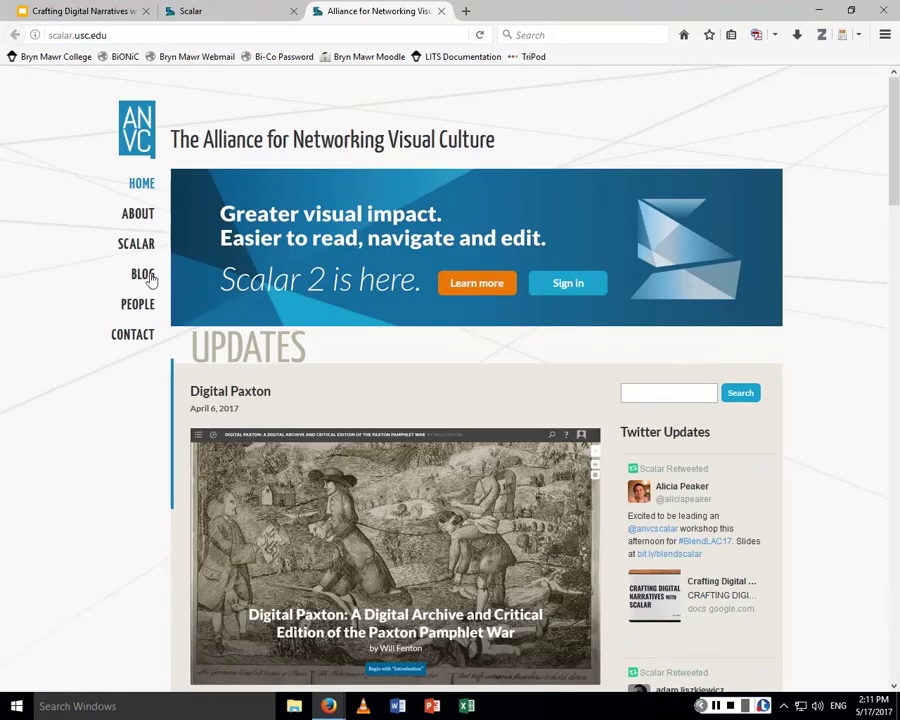
pyautogui.click(145, 276)
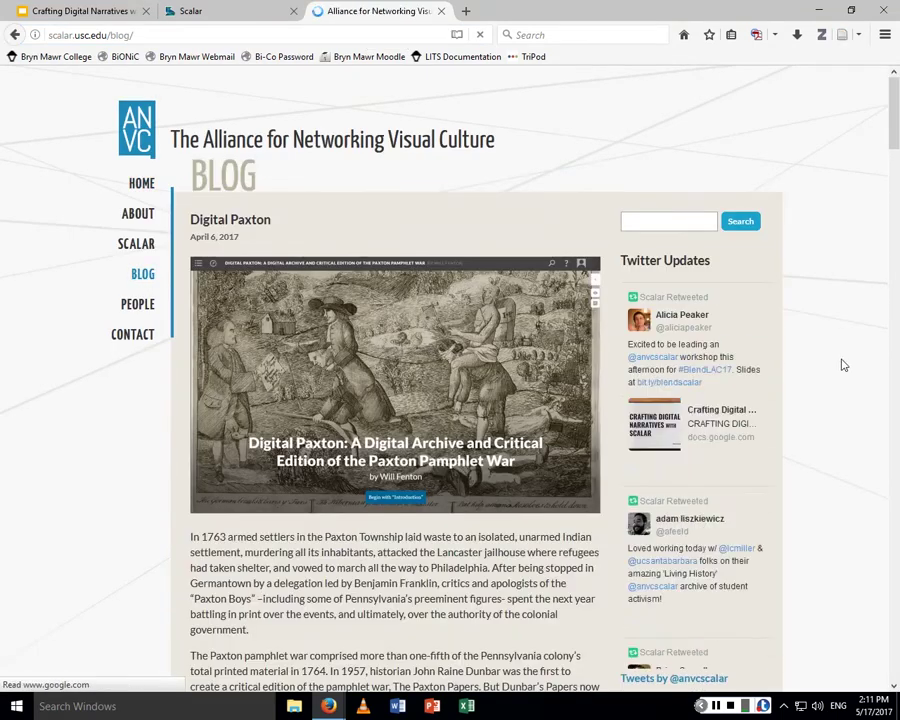
pyautogui.scroll(-3, 512, 330)
pyautogui.scroll(-20, 512, 330)
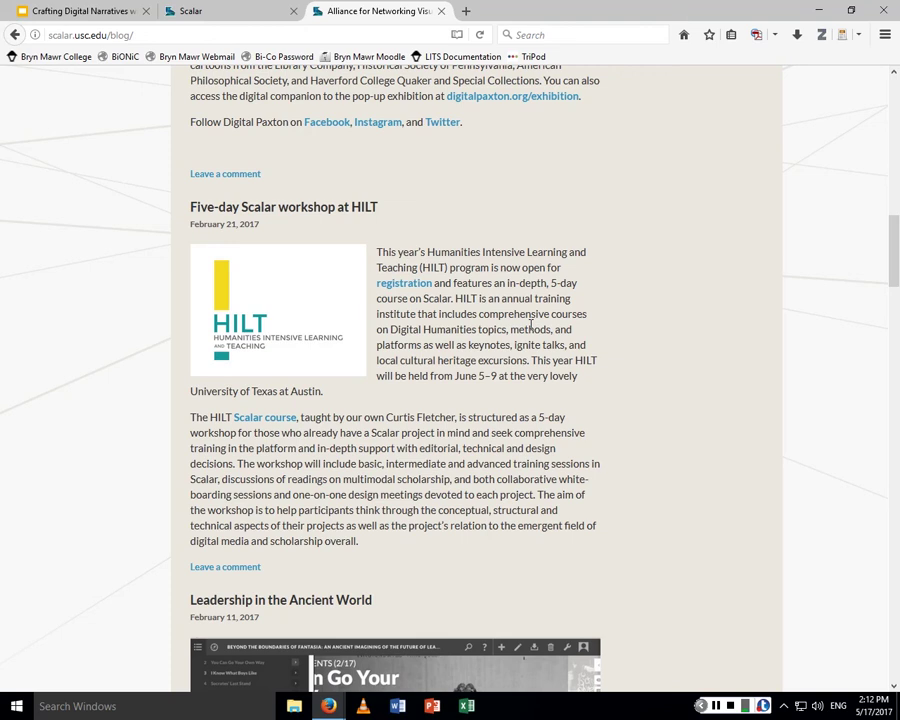
# Return to the Scalar tab and open the book "Blended Learning at Bryn Mawr" from the list of own books.
pyautogui.click(165, 9)
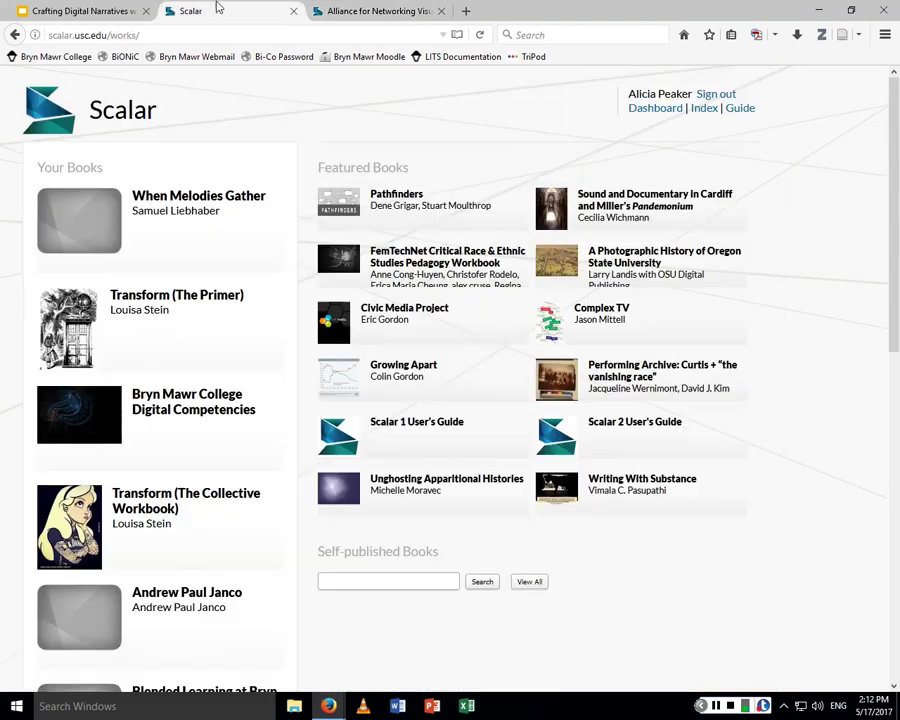
pyautogui.scroll(-10, 210, 408)
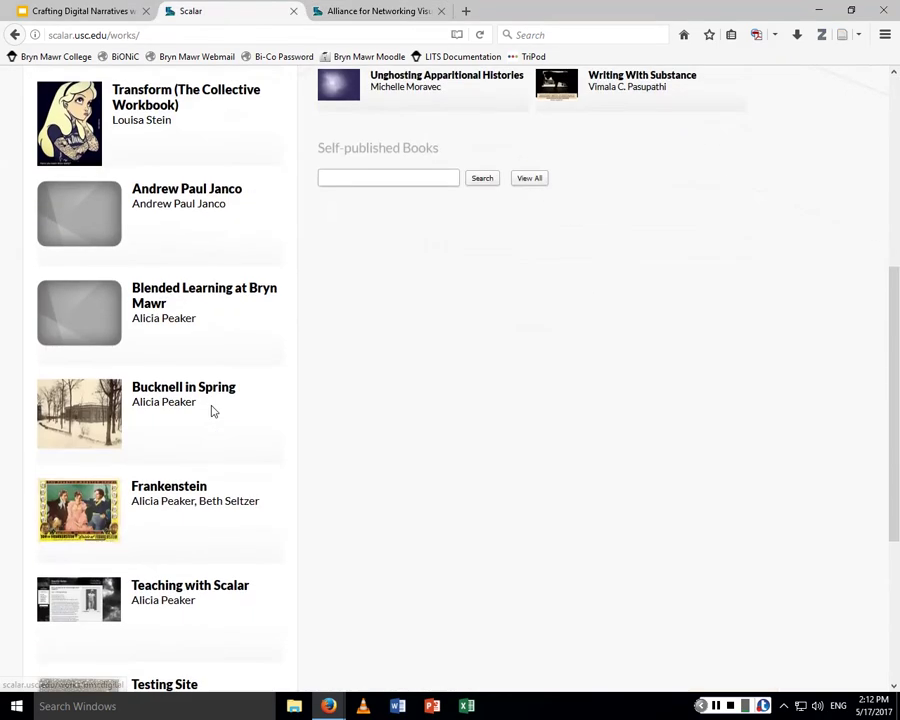
pyautogui.scroll(5, 176, 326)
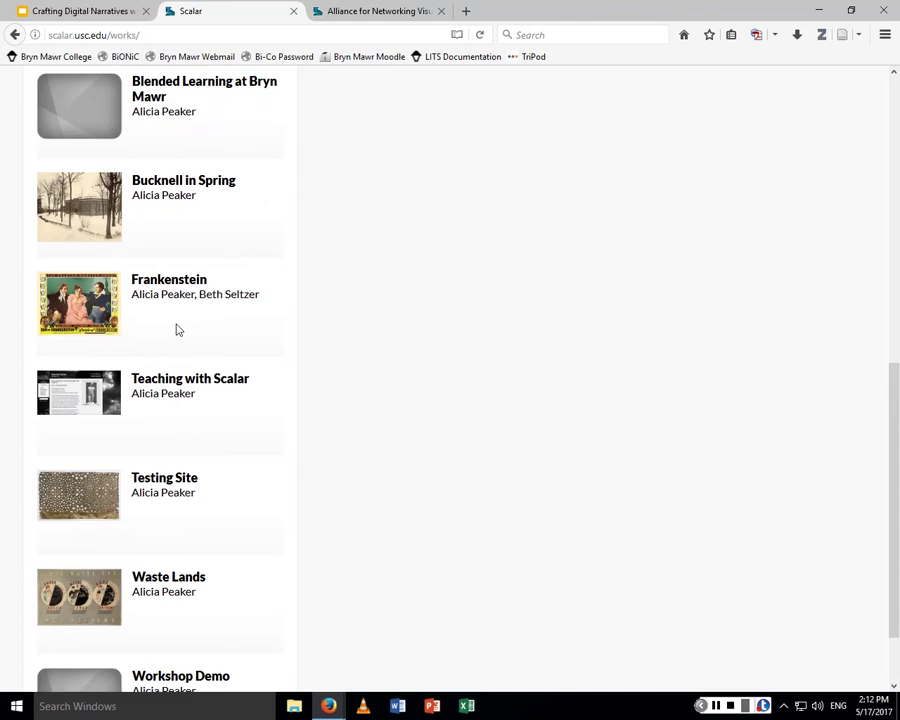
pyautogui.scroll(5, 176, 326)
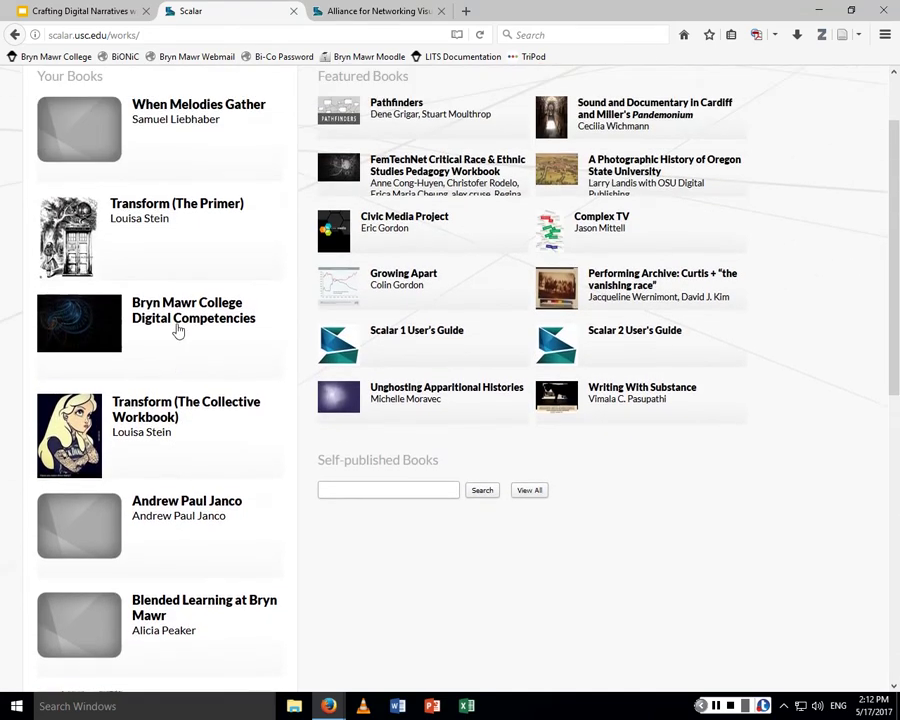
pyautogui.click(208, 640)
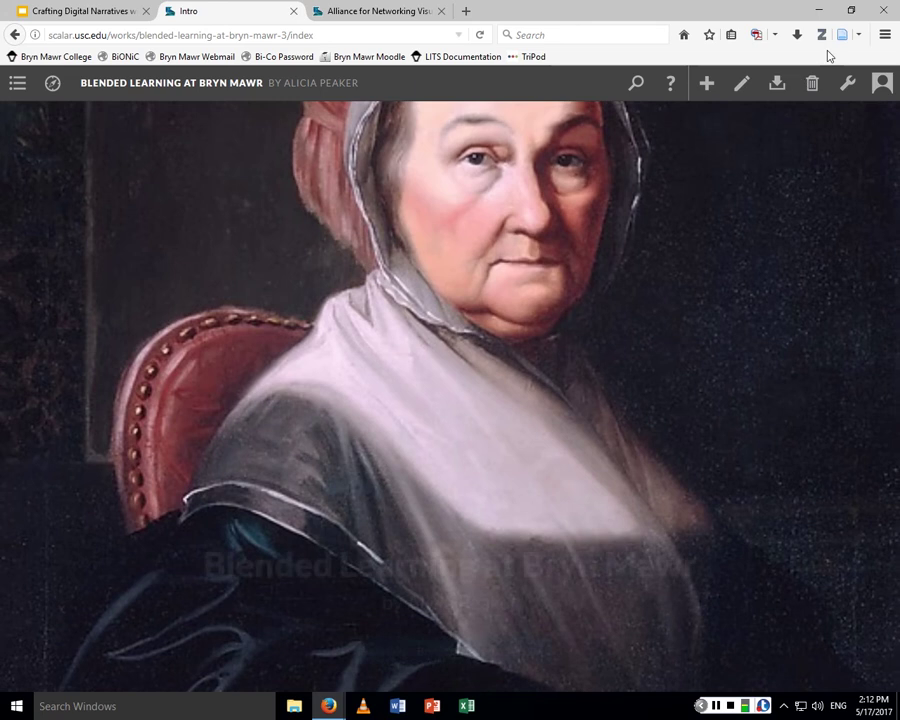
# Open the book's dashboard and review the sharing choices for making the URL public and displaying the book in Scalar indexes.
pyautogui.click(847, 83)
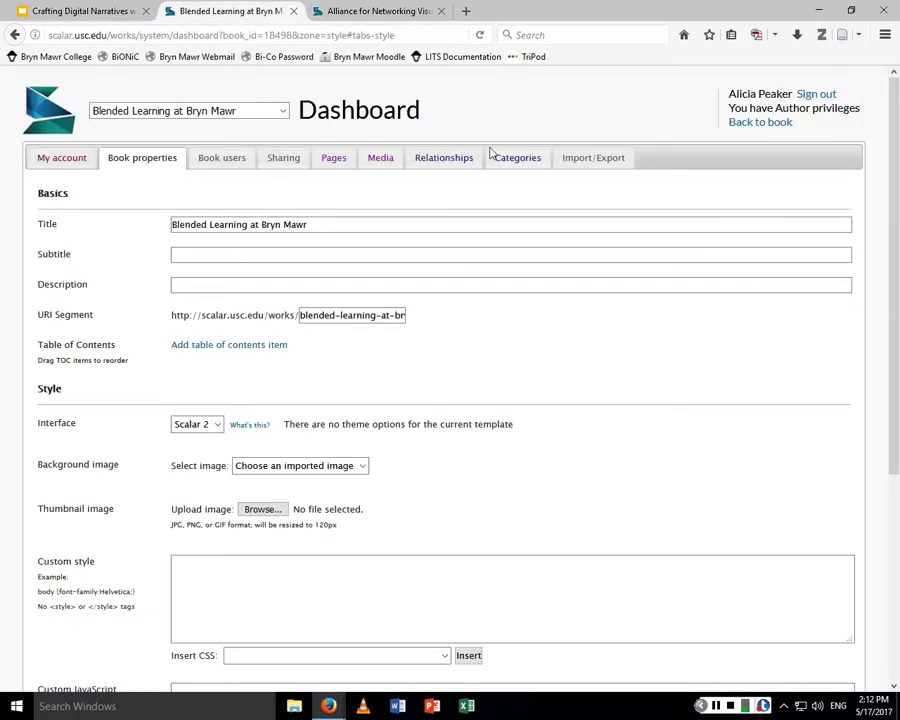
pyautogui.click(277, 160)
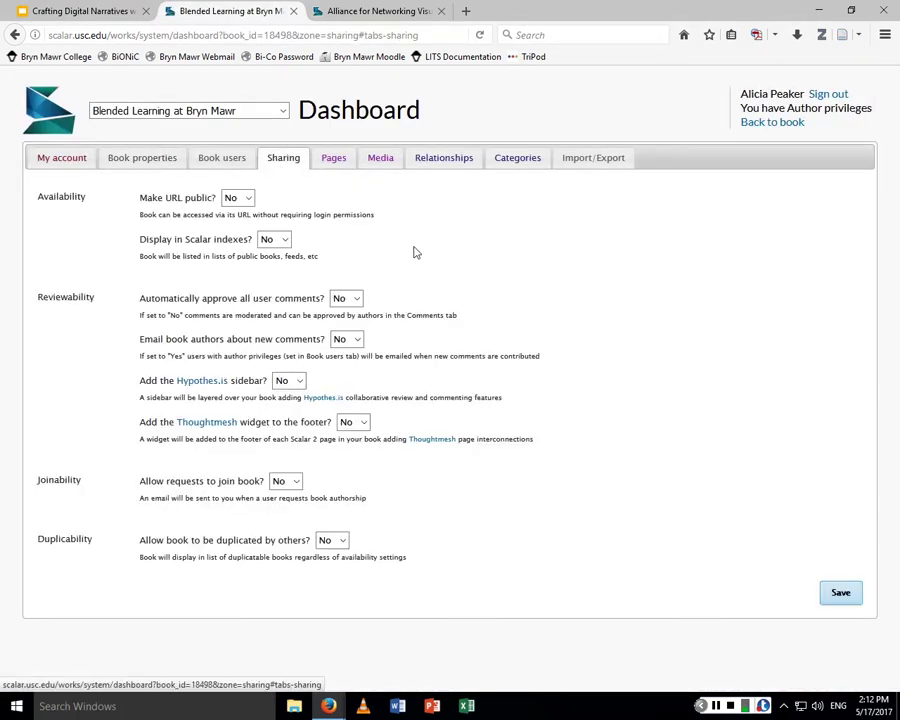
pyautogui.click(248, 199)
pyautogui.click(248, 199)
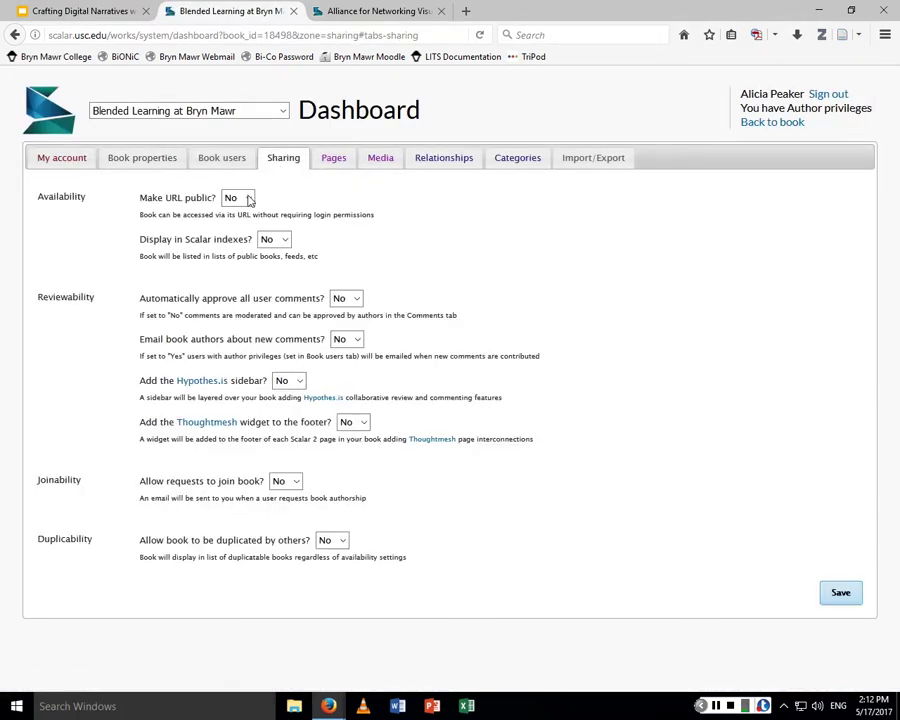
pyautogui.click(248, 200)
pyautogui.click(300, 207)
pyautogui.click(285, 240)
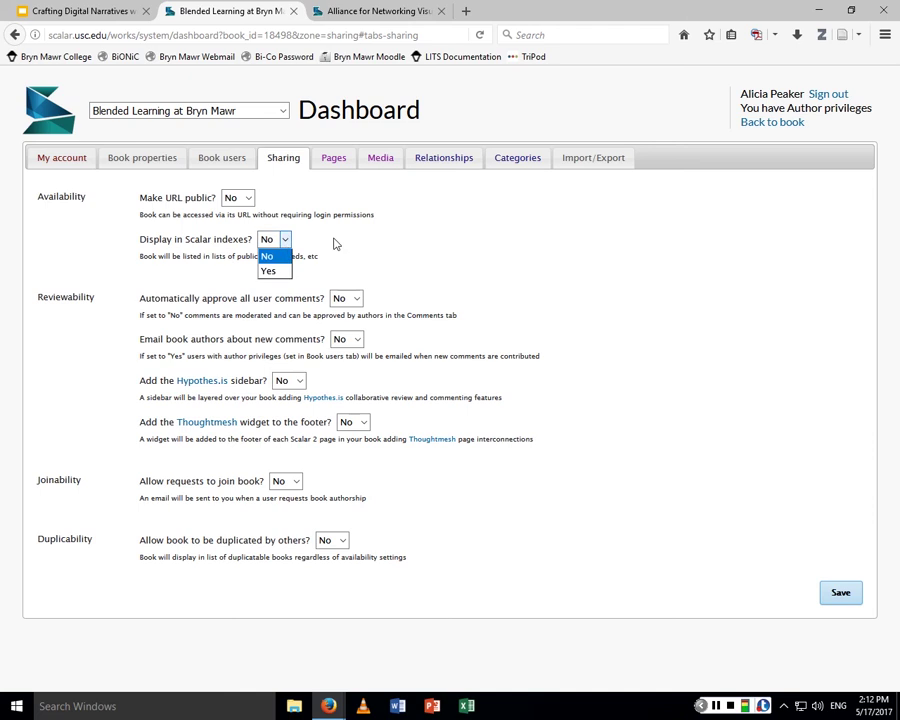
pyautogui.click(331, 243)
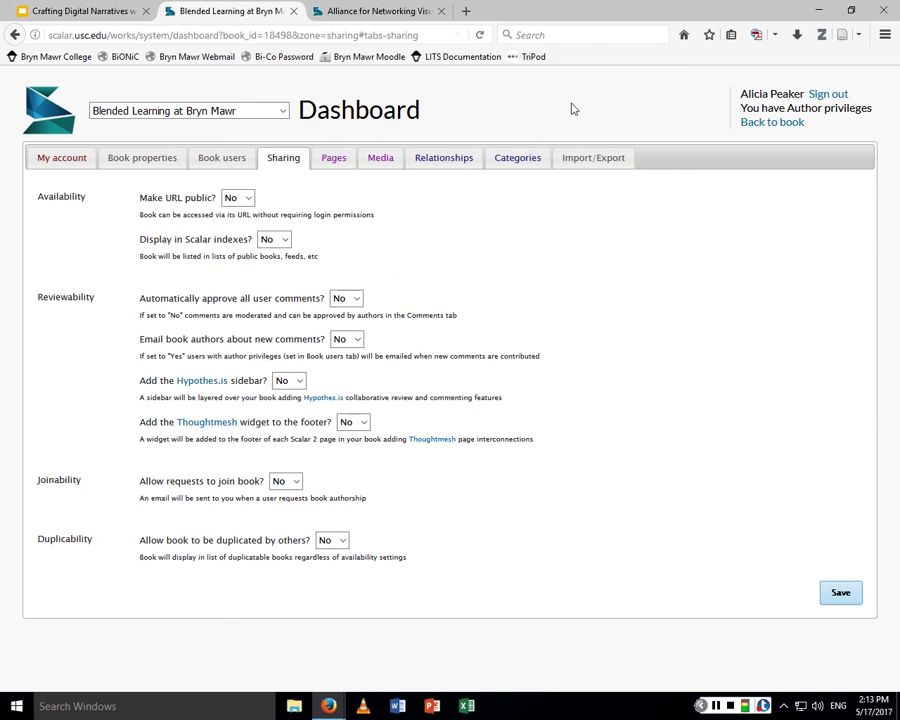
# Open the Import/Export settings of the book to view its transfer options.
pyautogui.moveTo(575, 112); pyautogui.dragTo(588, 166)
pyautogui.click(588, 166)
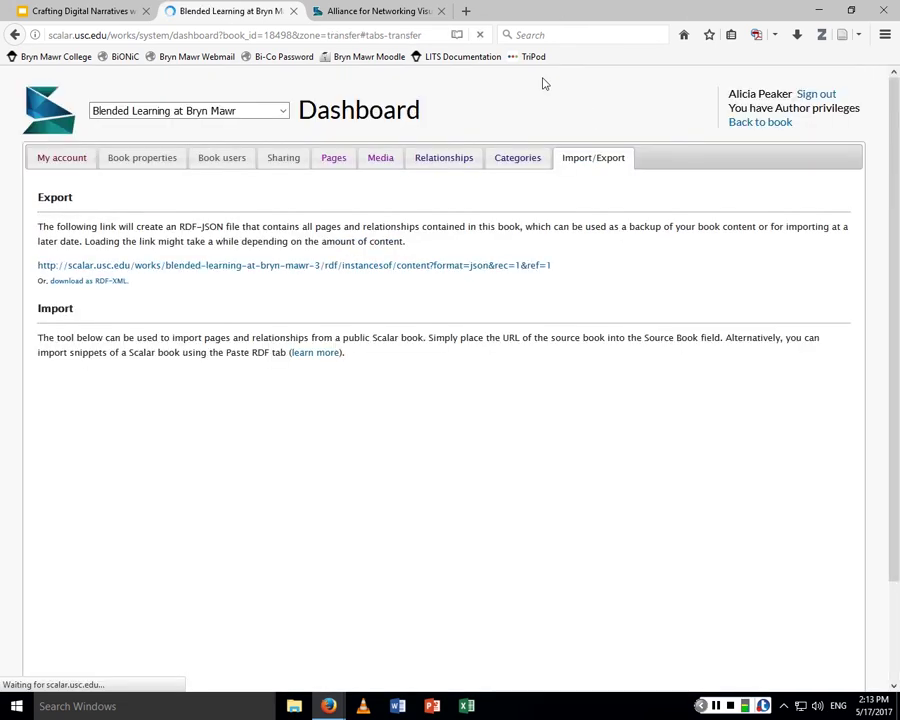
pyautogui.click(313, 17)
pyautogui.click(222, 12)
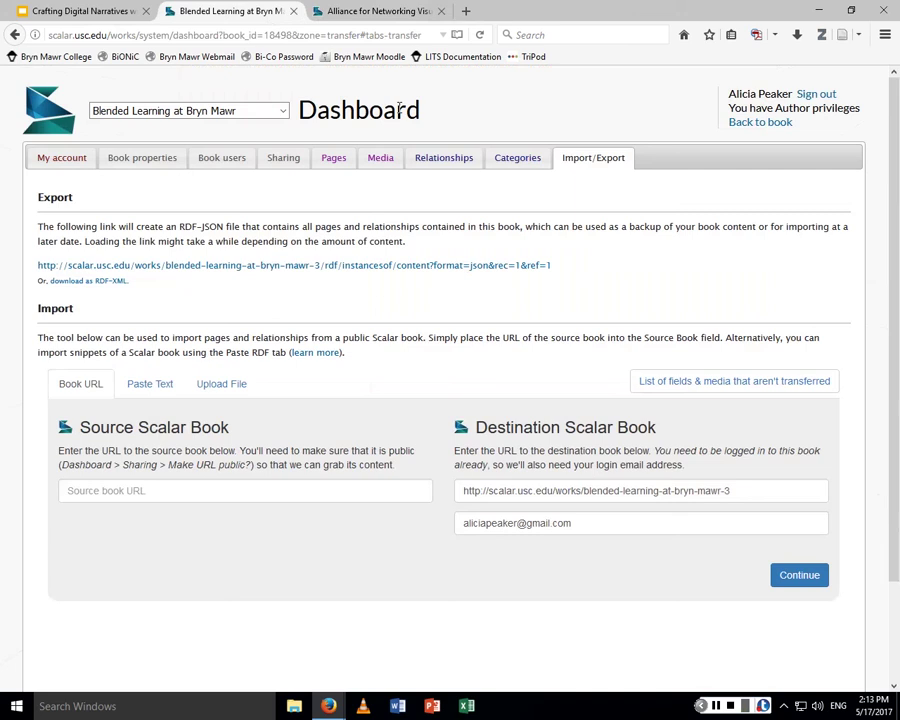
# Open the book in a new browser tab and follow its path through "Bryn Mawr in the Spring" to "Bryn Mawr in the Summer".
pyautogui.rightClick(750, 122)
pyautogui.click(770, 128)
pyautogui.click(362, 13)
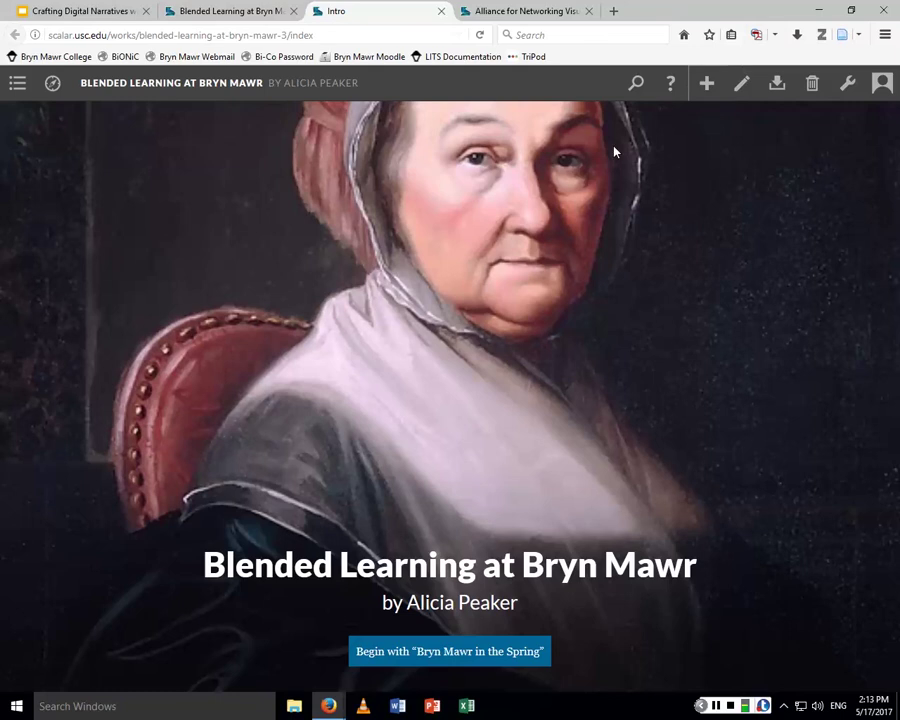
pyautogui.click(468, 664)
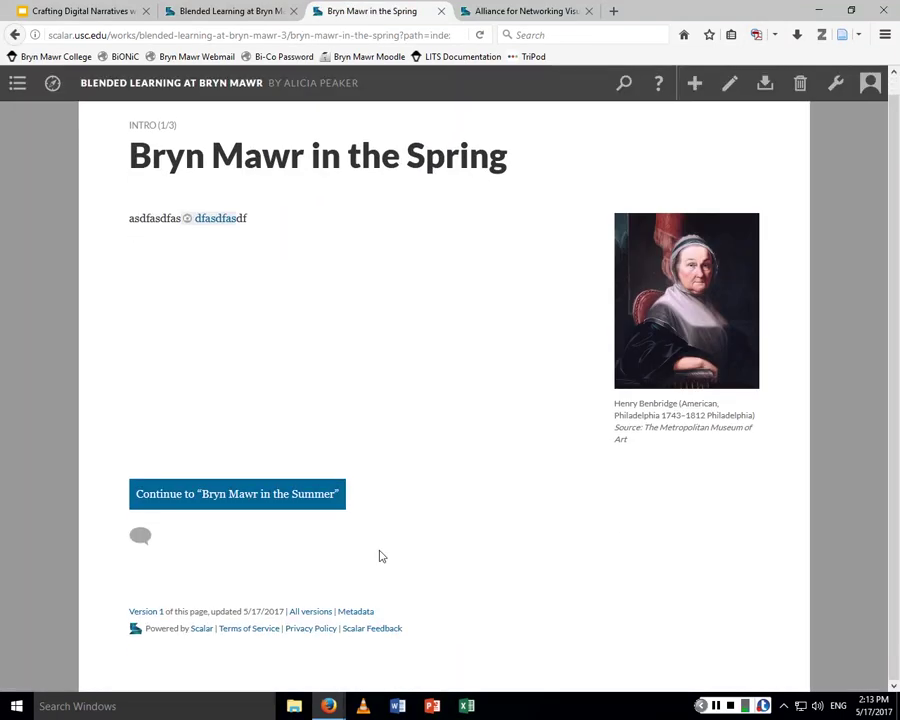
pyautogui.click(310, 499)
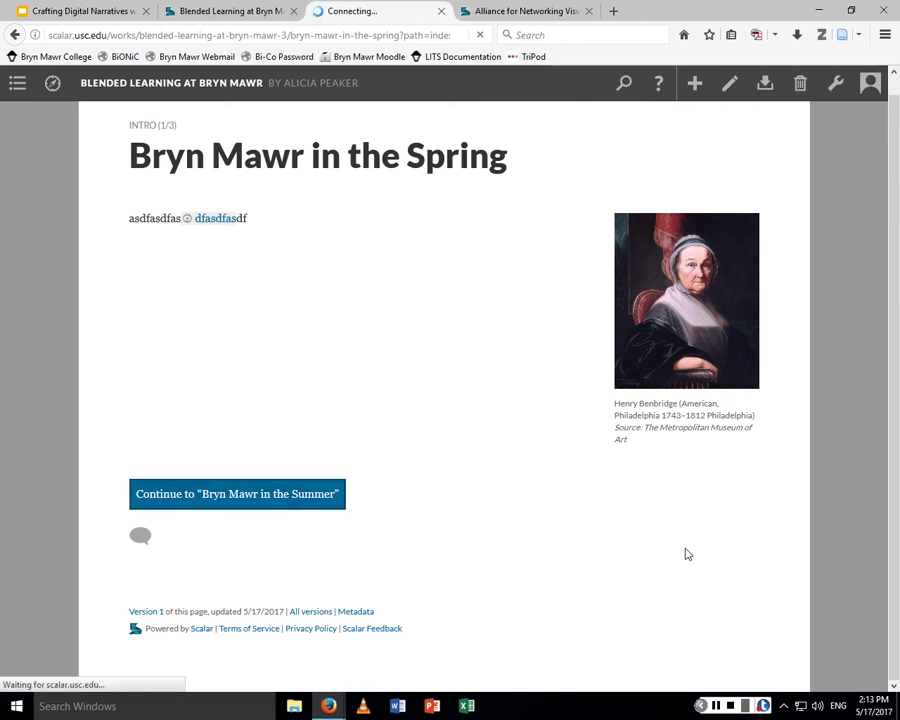
# Display the list of all versions of the "Bryn Mawr in the Summer" page.
pyautogui.scroll(-10, 613, 535)
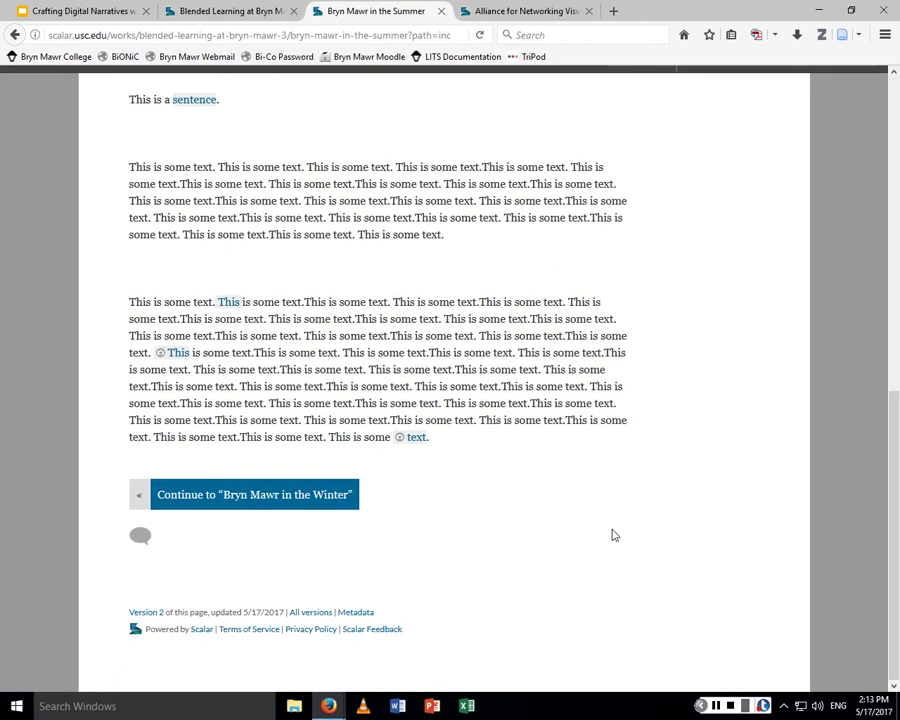
pyautogui.click(157, 620)
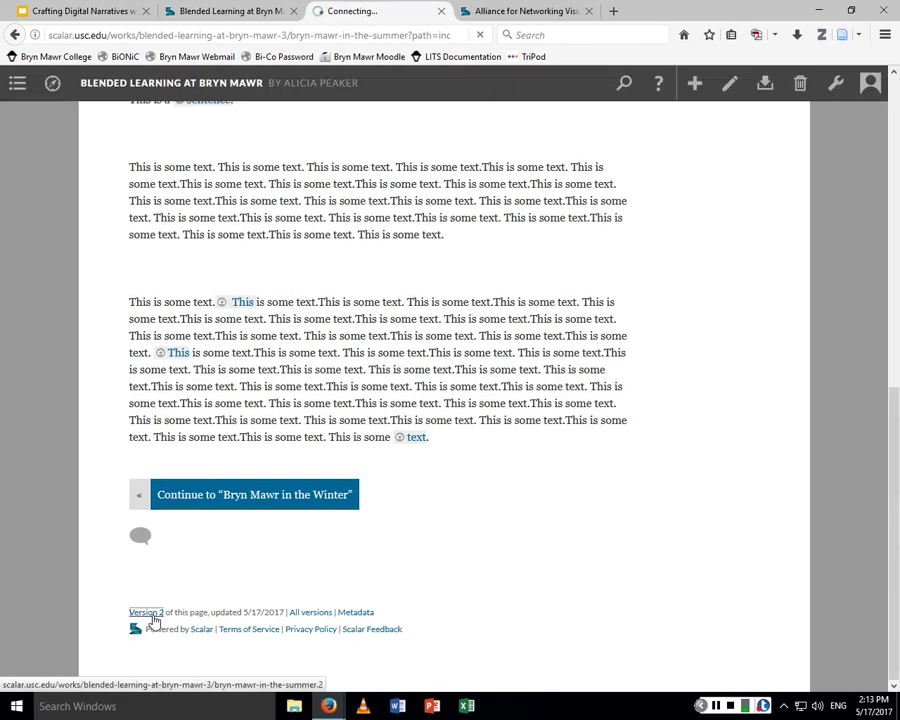
pyautogui.hotkey('alt', 'Left')
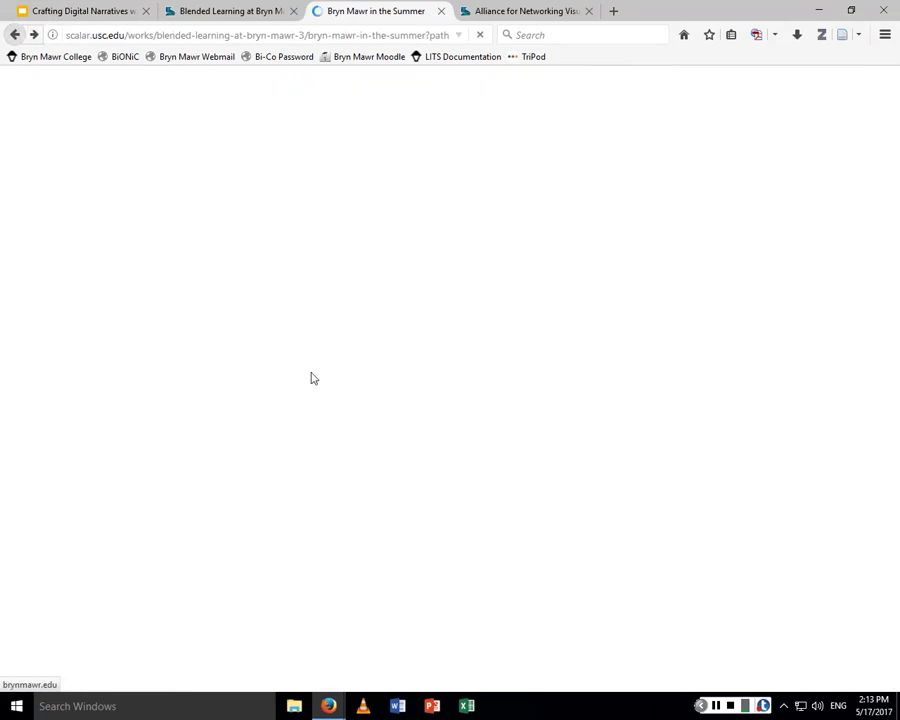
pyautogui.scroll(-10, 517, 586)
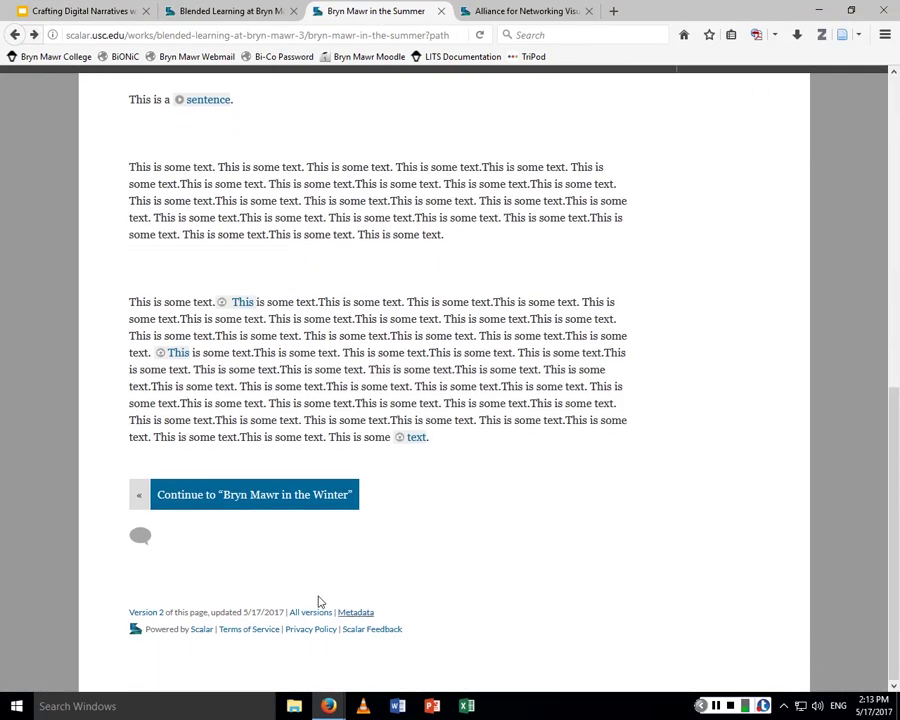
pyautogui.click(310, 612)
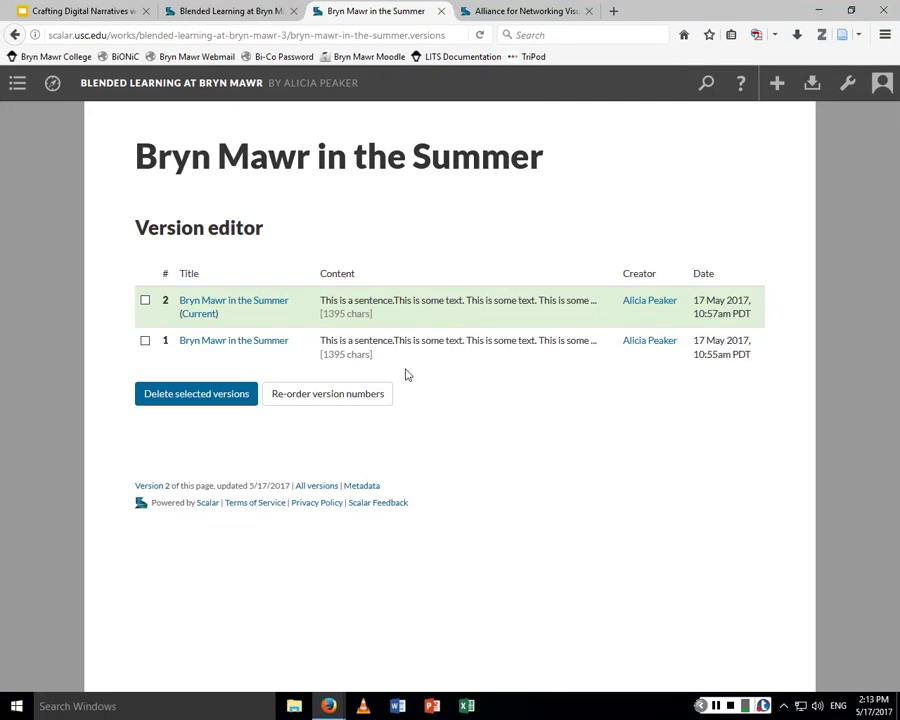
# View version 1 of "Bryn Mawr in the Summer" and return to the dashboard's browser tab.
pyautogui.click(256, 342)
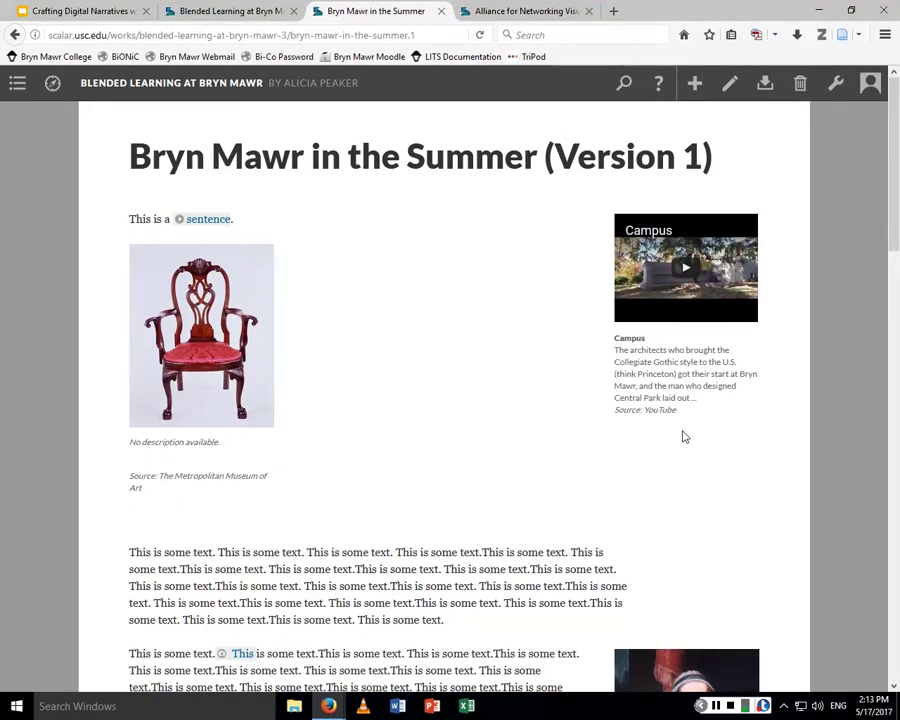
pyautogui.scroll(-3, 516, 404)
pyautogui.scroll(-6, 518, 404)
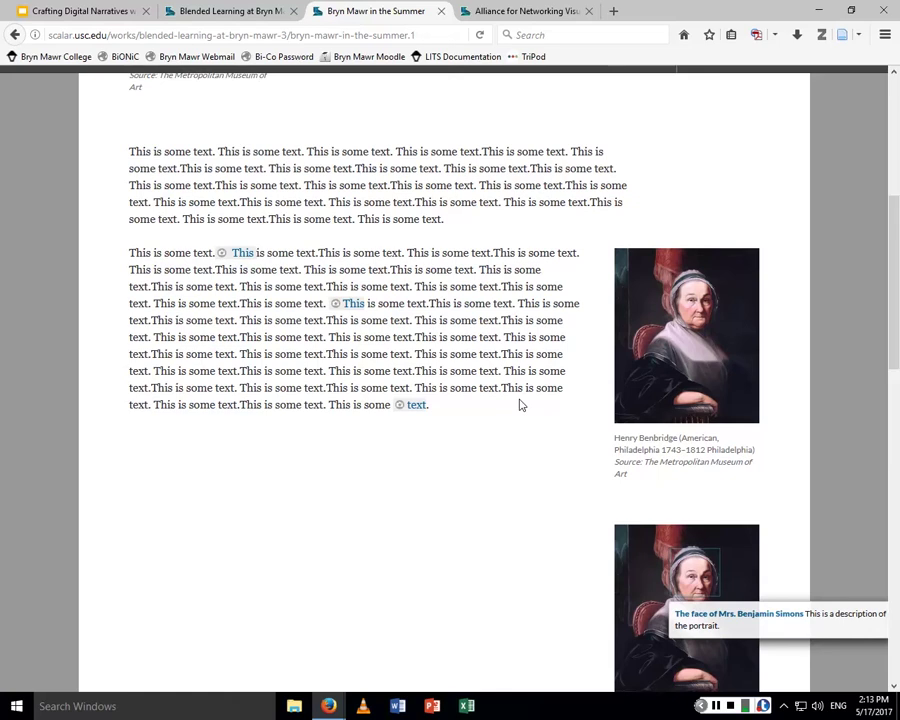
pyautogui.scroll(10, 585, 410)
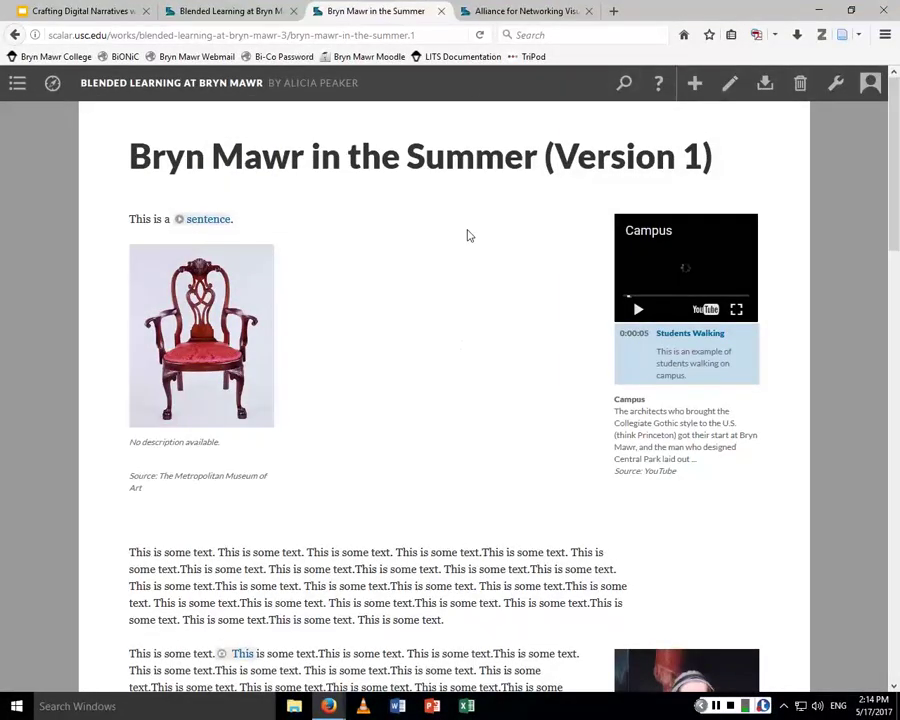
pyautogui.click(235, 11)
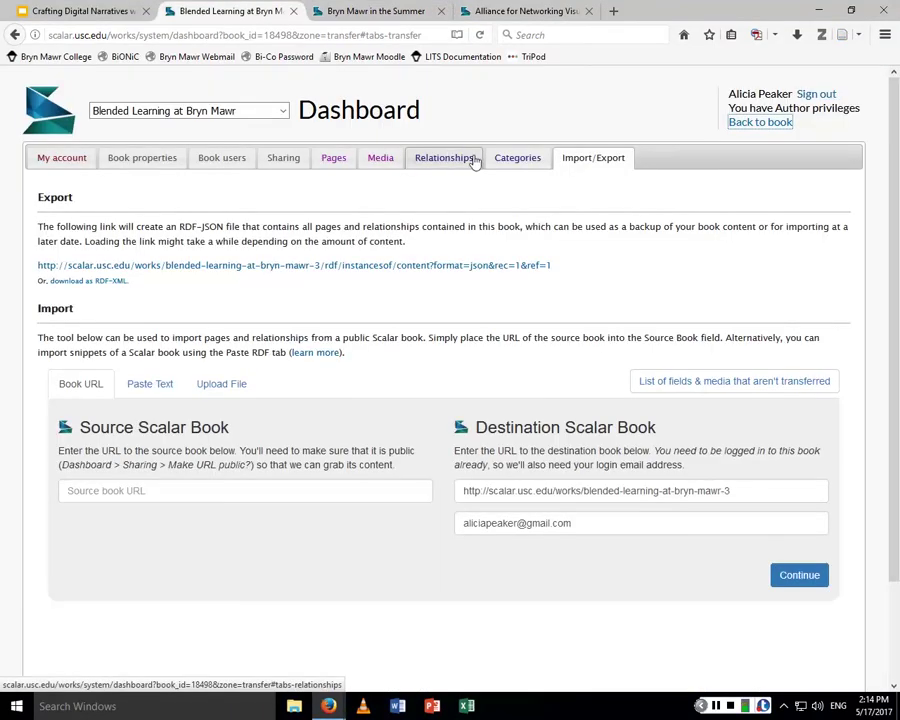